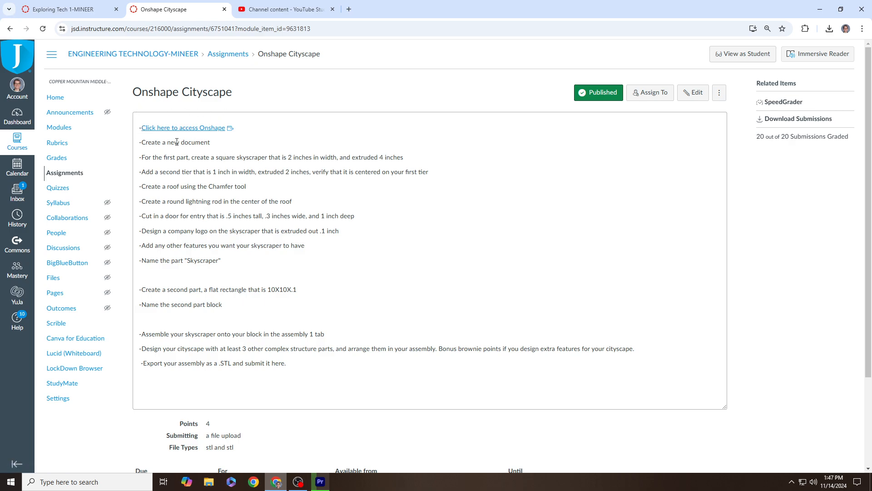
Step: Follow the assignment's Onshape link to the Jordan District Onshape sign-in page
click(205, 128)
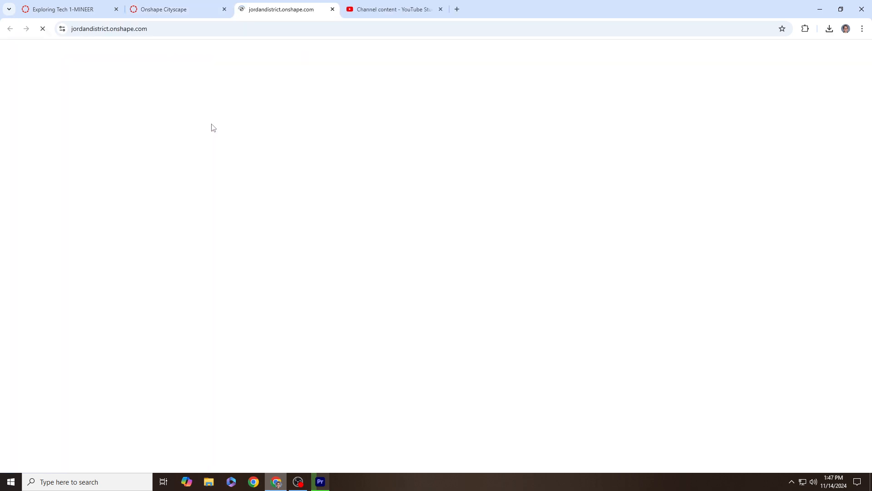
drag(72, 30, 176, 29)
click(108, 29)
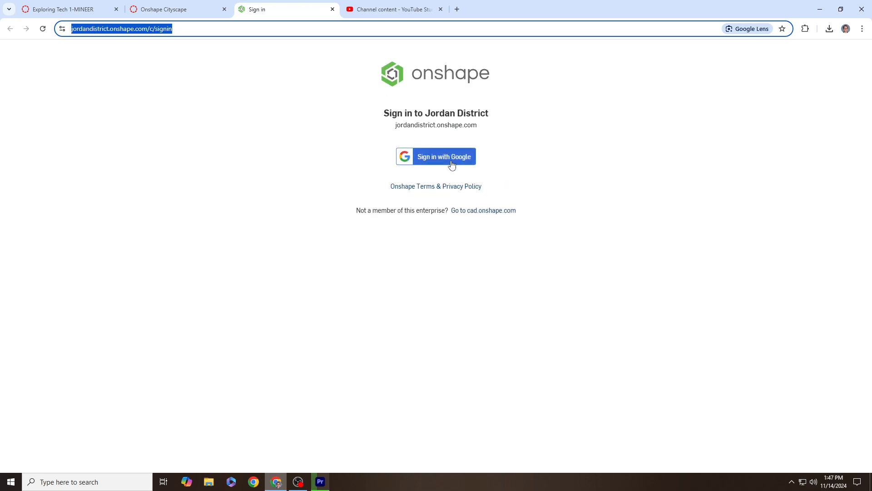
Step: Sign in to Onshape with a Google account to reach the Jordan District Documents page
click(451, 165)
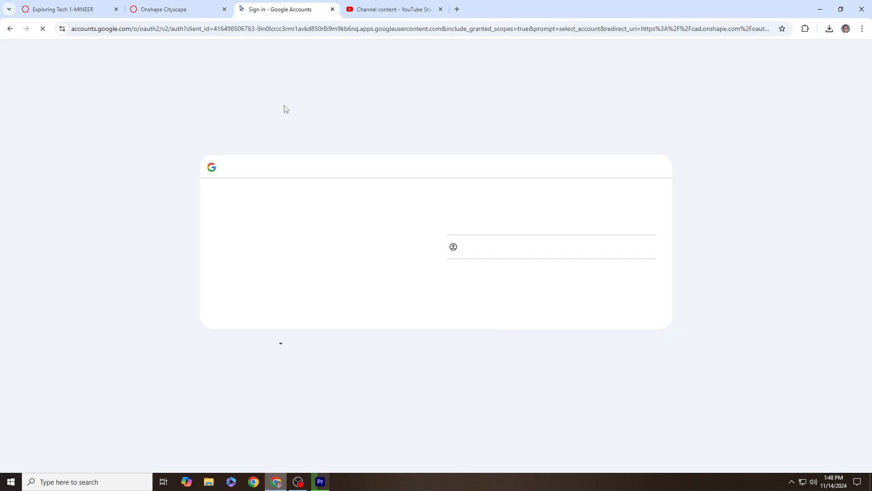
click(484, 222)
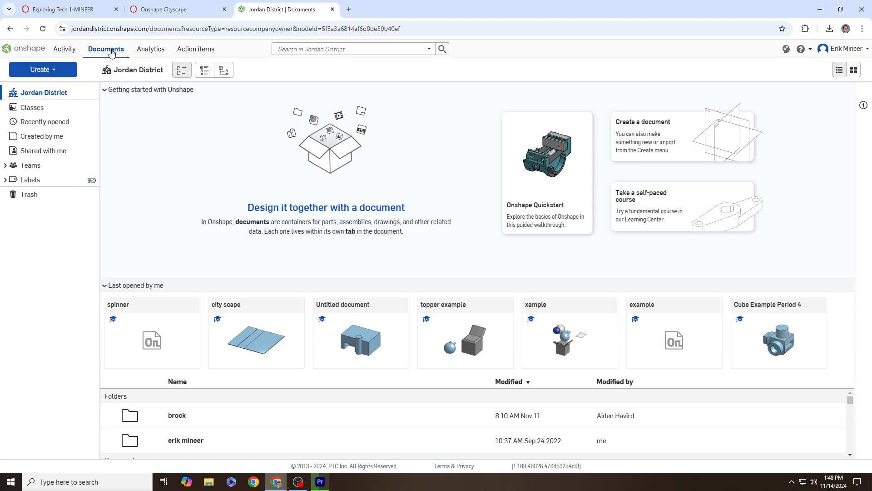
Step: Create a new Onshape document named 'City Scape'
click(40, 70)
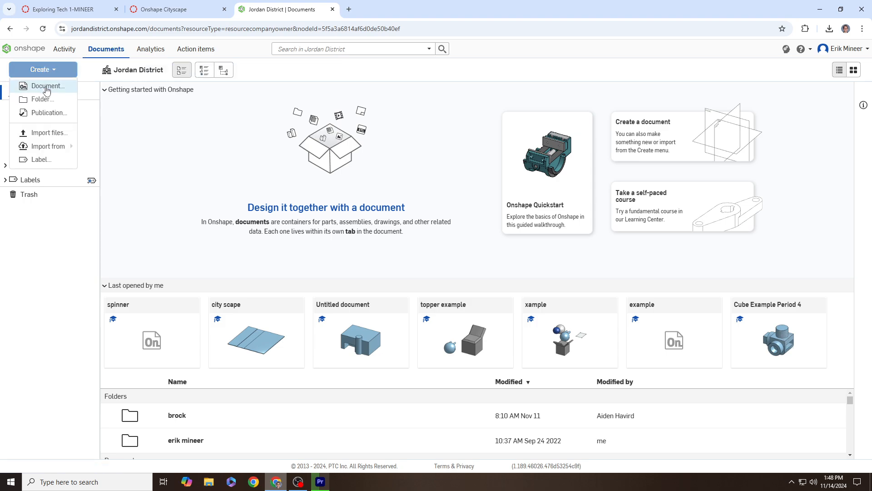
click(46, 86)
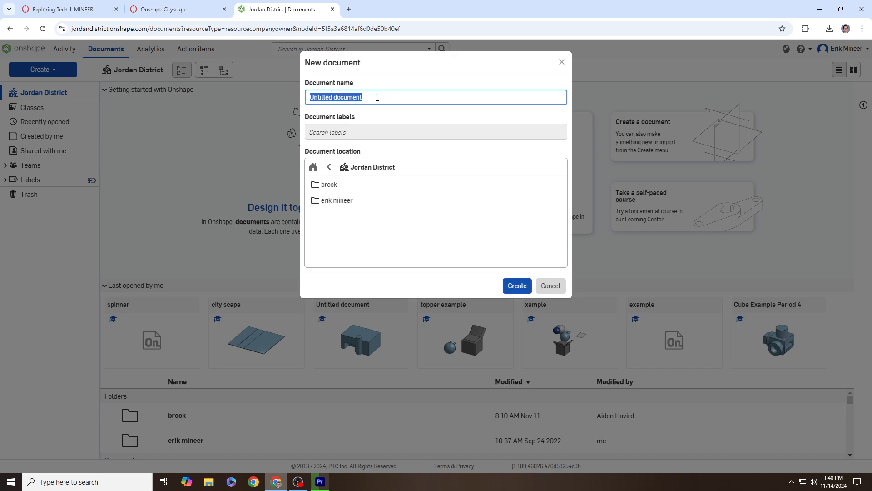
text(City Scape)
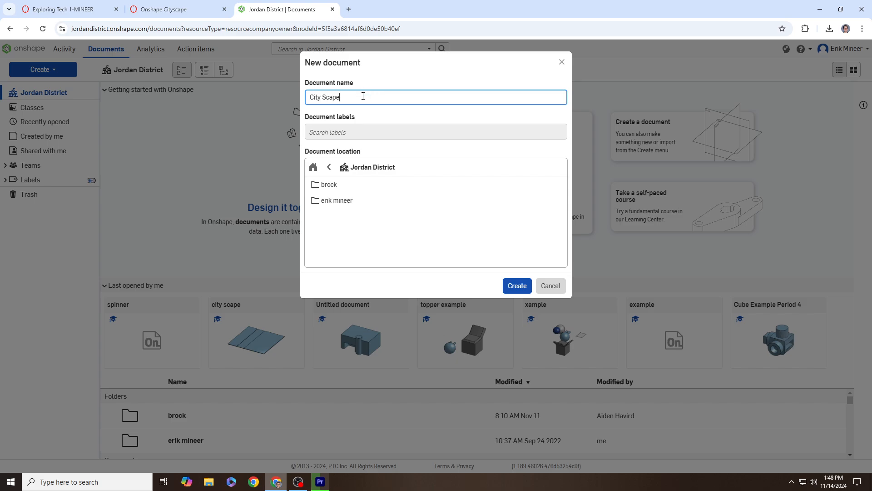
click(520, 286)
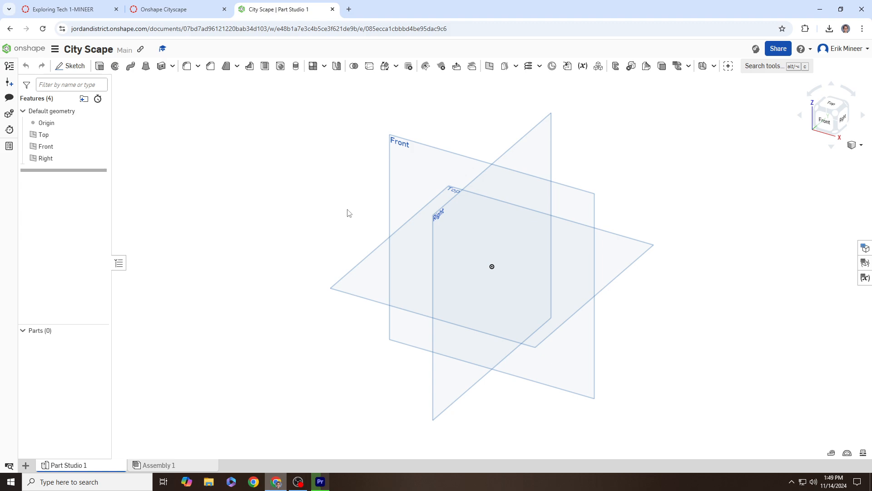
right_drag(348, 213, 272, 148)
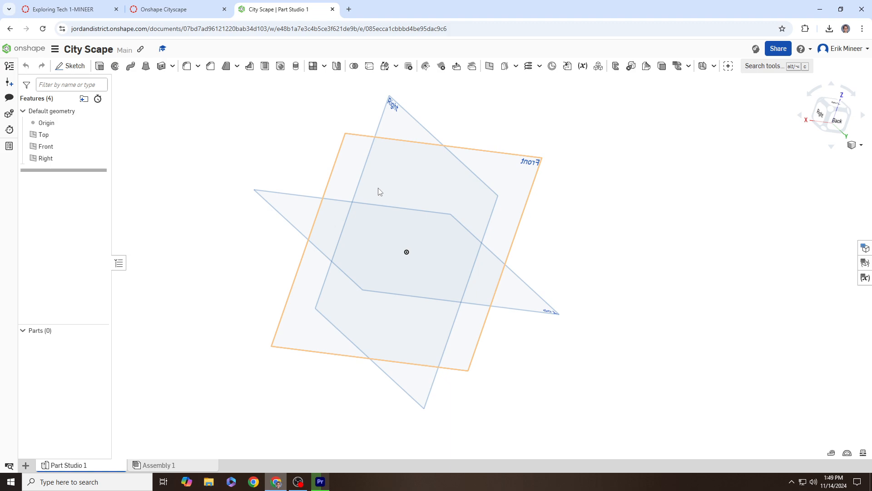
middle_drag(380, 191, 423, 174)
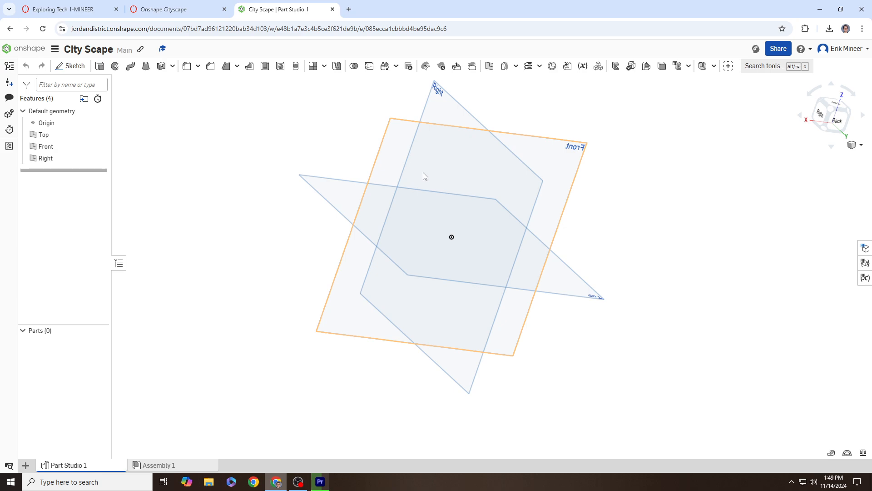
middle_drag(424, 177, 462, 183)
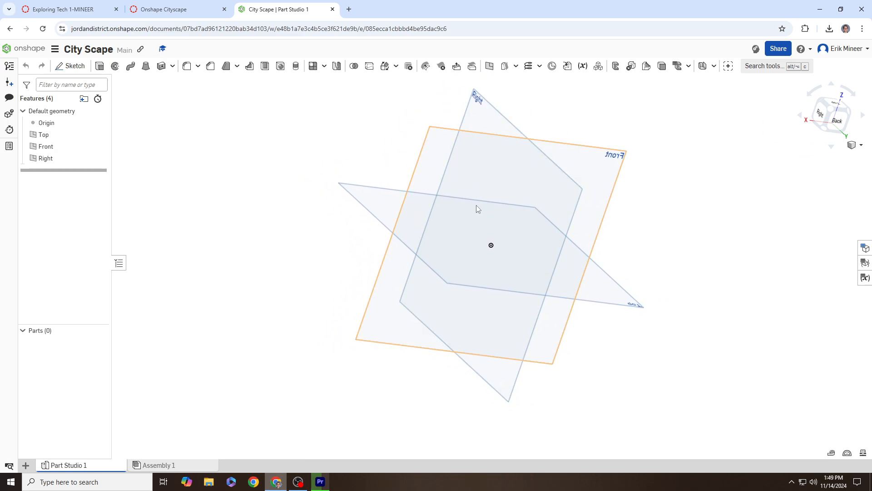
scroll(477, 208, down, 8)
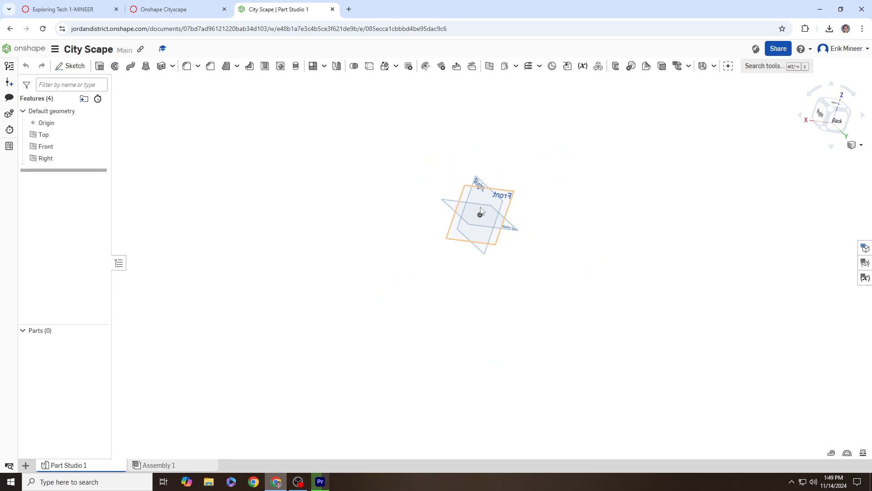
scroll(481, 211, up, 7)
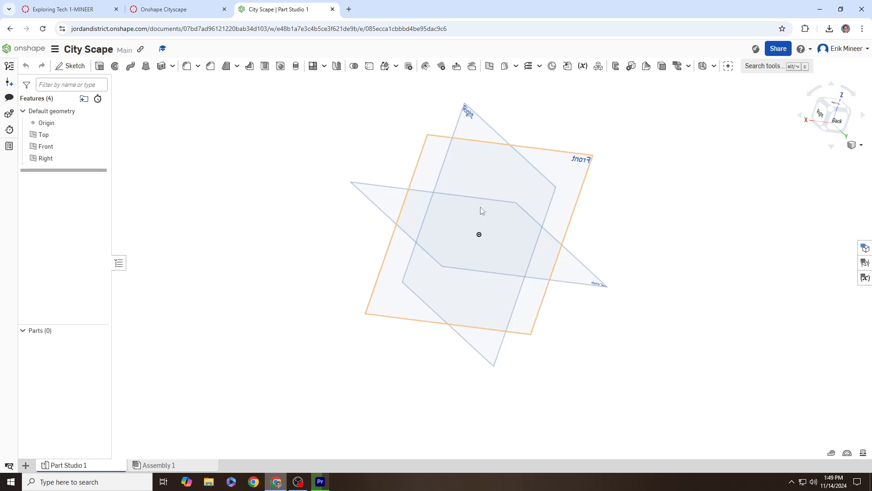
scroll(481, 208, down, 5)
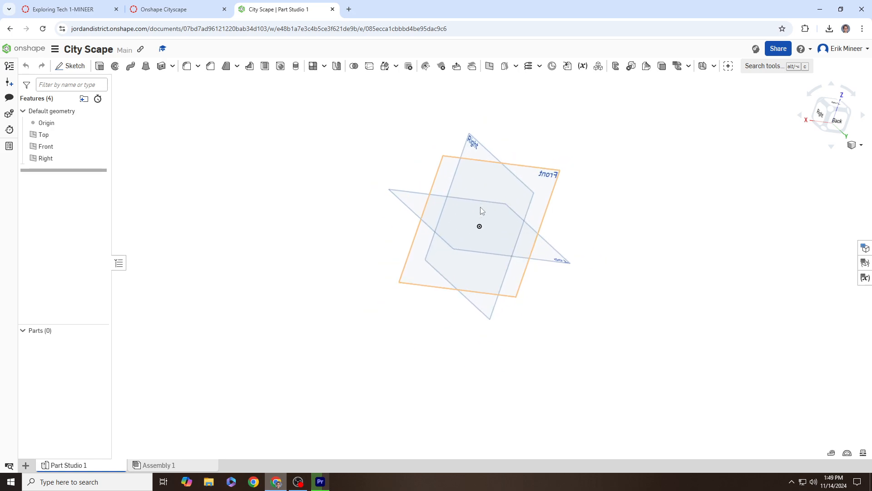
scroll(481, 208, up, 5)
scroll(481, 207, down, 4)
scroll(480, 206, up, 4)
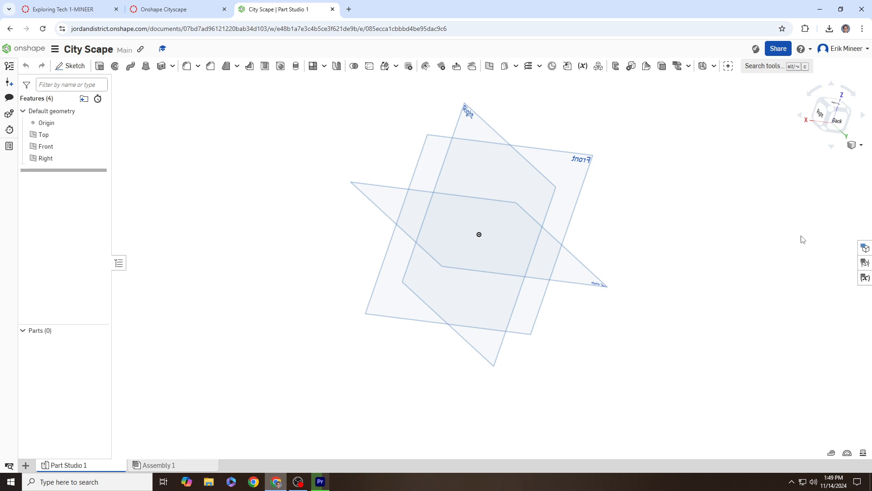
scroll(803, 240, up, 2)
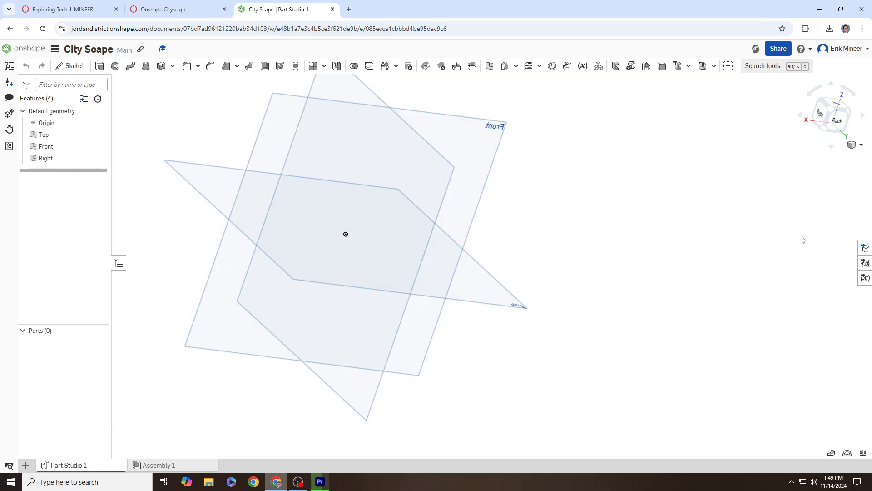
scroll(802, 239, down, 4)
scroll(535, 224, up, 4)
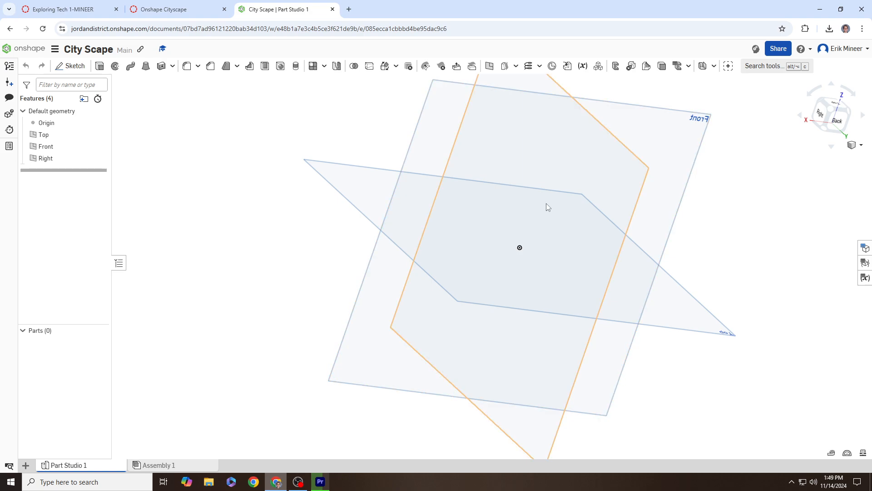
scroll(534, 208, down, 2)
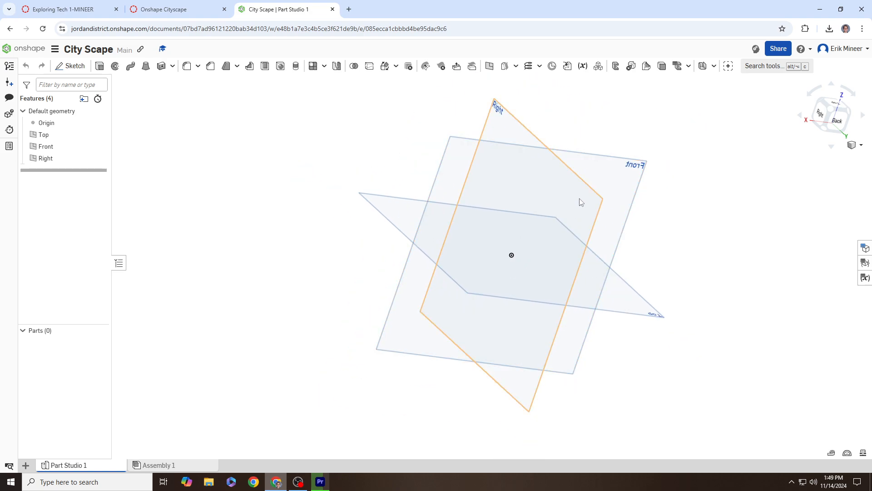
right_drag(579, 199, 436, 181)
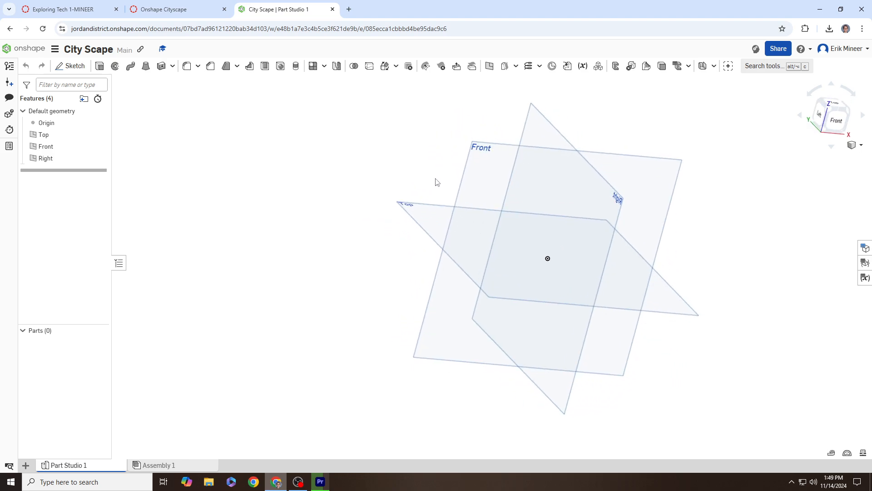
click(822, 111)
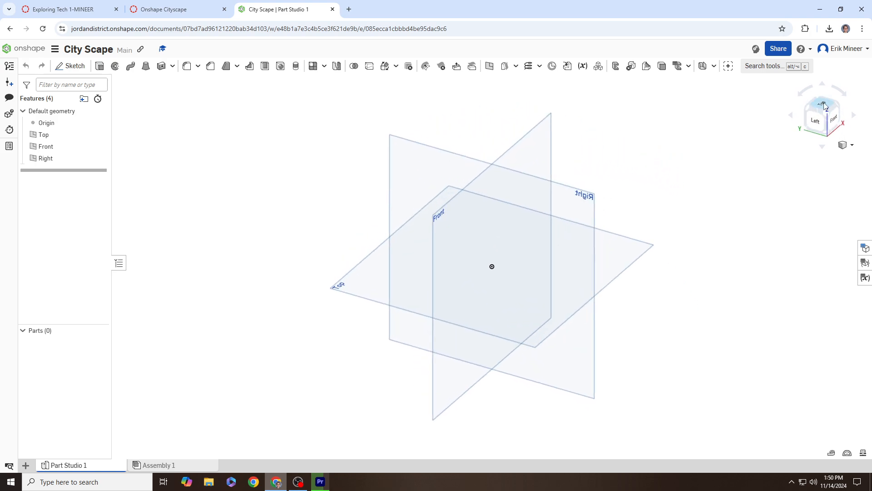
click(814, 127)
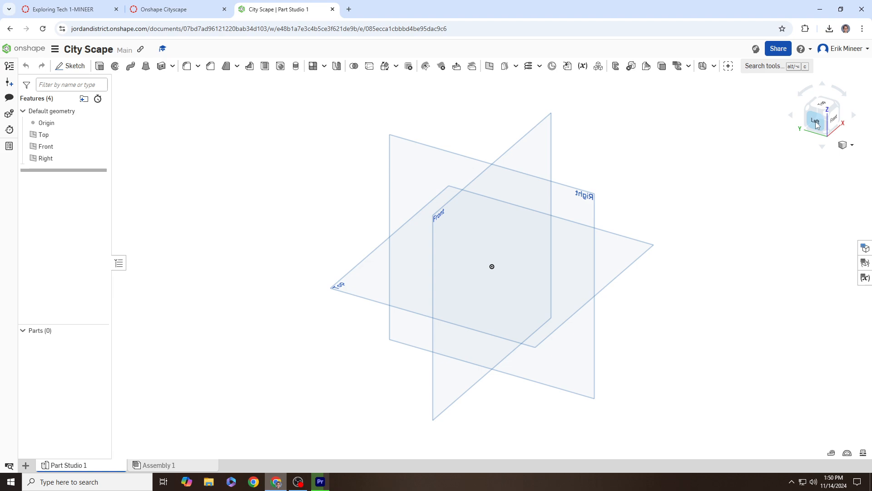
click(816, 124)
click(837, 130)
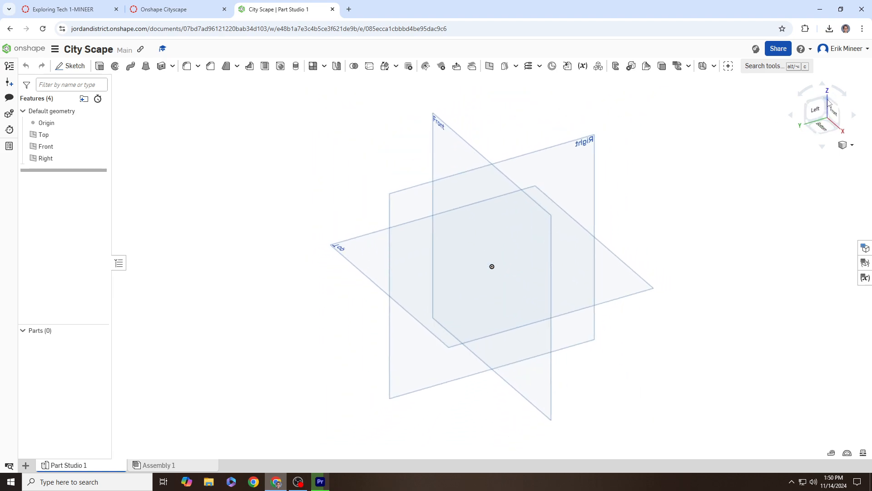
click(828, 96)
click(841, 93)
click(842, 92)
click(842, 93)
click(842, 93)
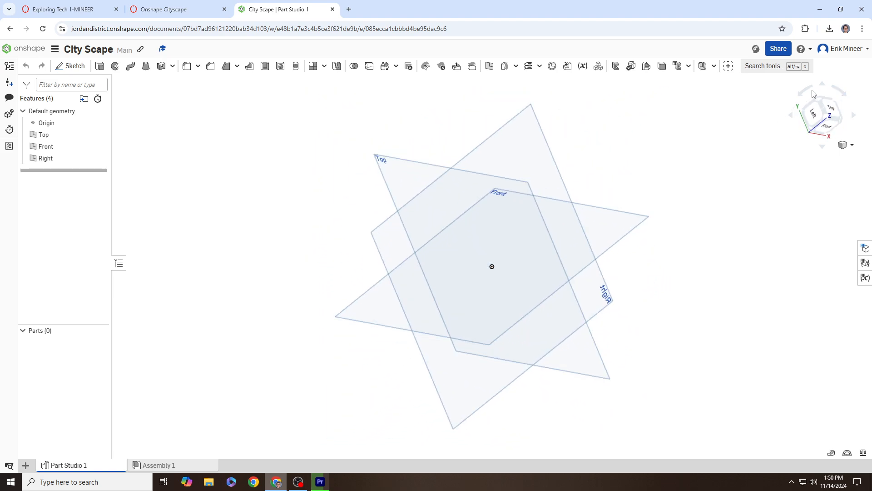
click(802, 92)
click(803, 92)
click(803, 91)
click(822, 87)
click(822, 86)
click(822, 87)
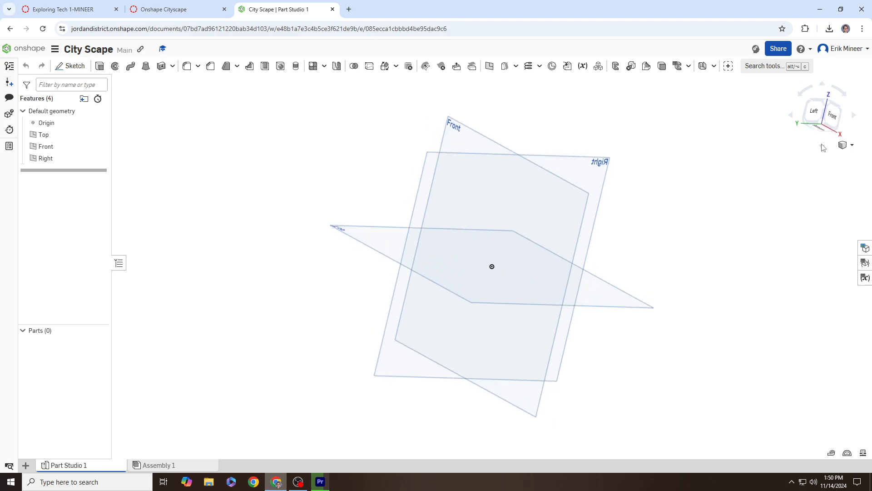
click(822, 145)
click(822, 145)
click(822, 144)
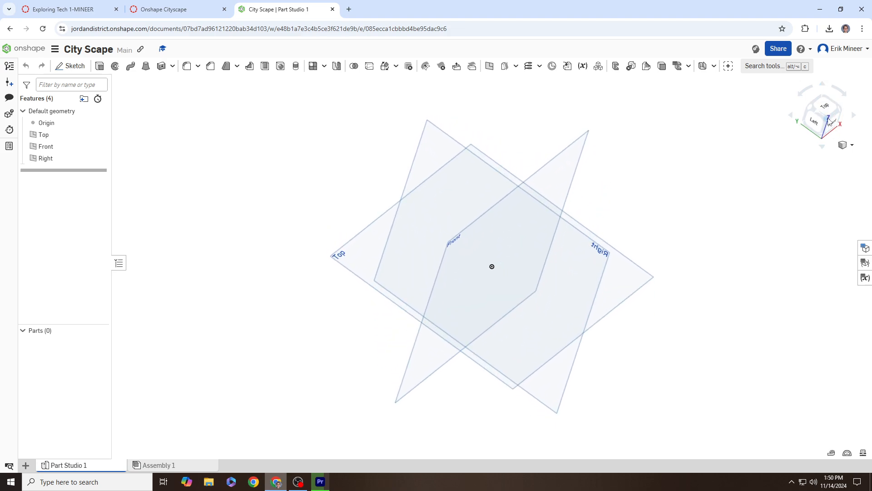
click(831, 109)
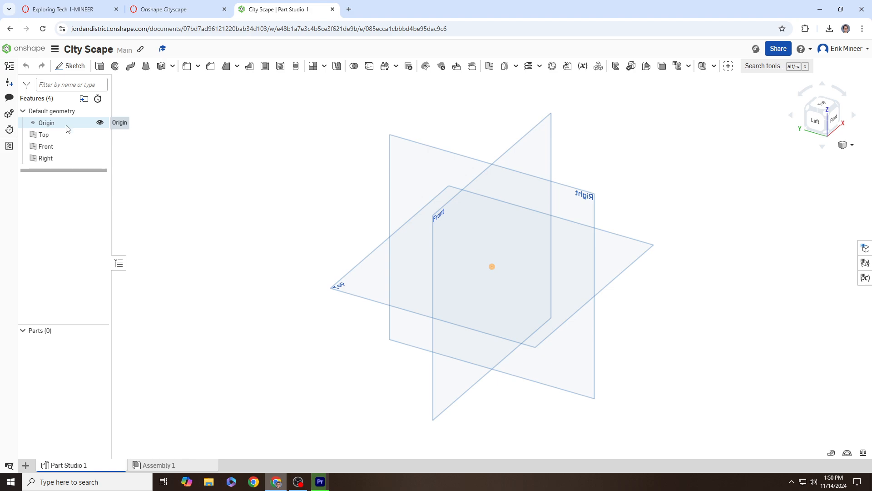
Step: Hide the Origin so only the Top, Front and Right planes show
click(100, 124)
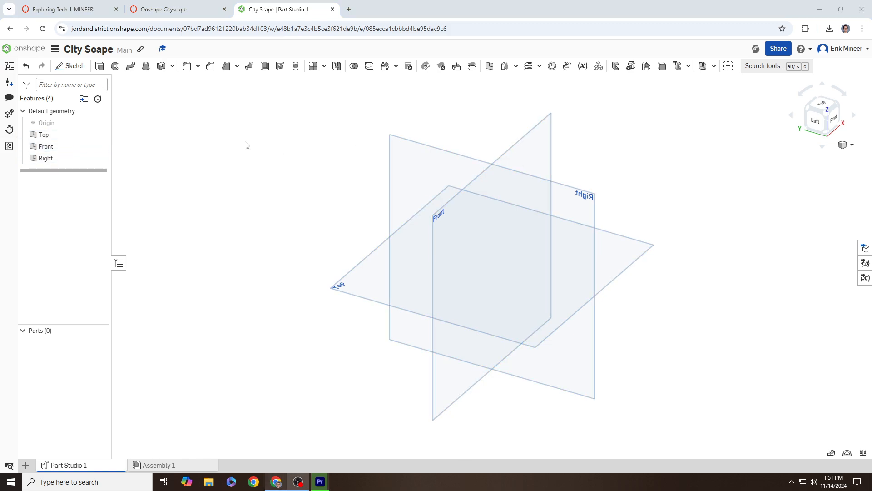
right_drag(393, 200, 382, 201)
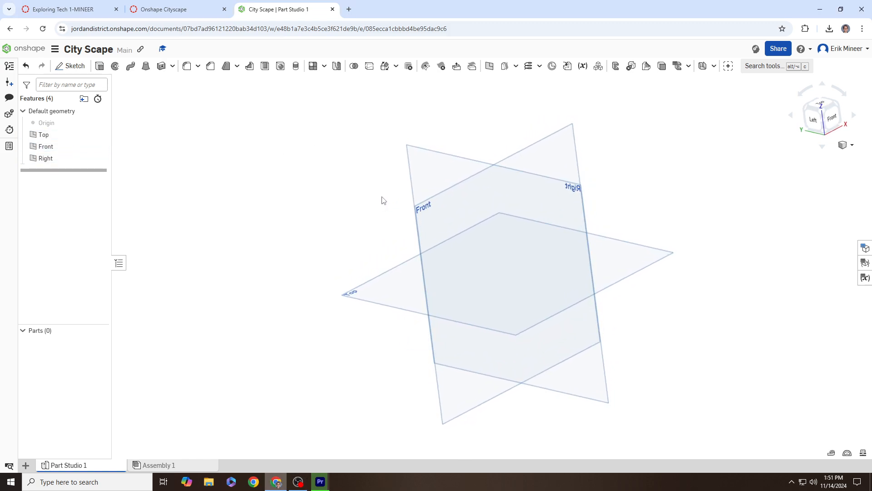
Step: Create Plane 1 offset 1.64 in from the Front plane
right_click(60, 149)
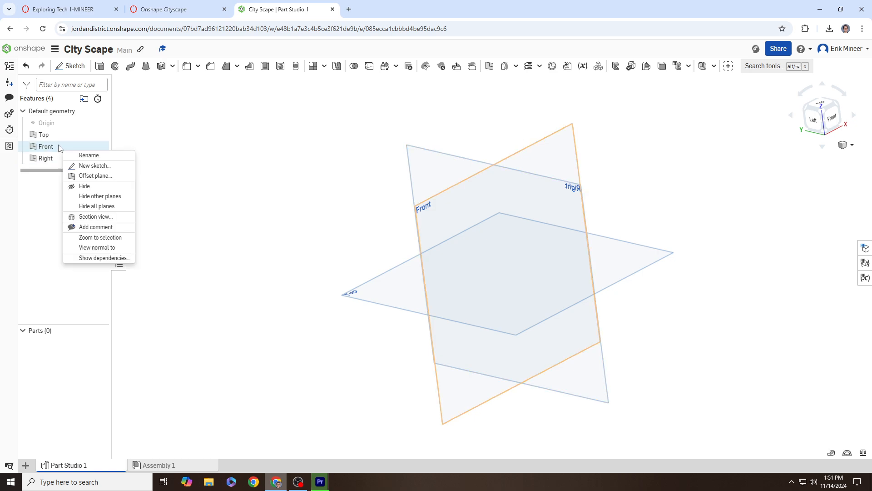
click(95, 175)
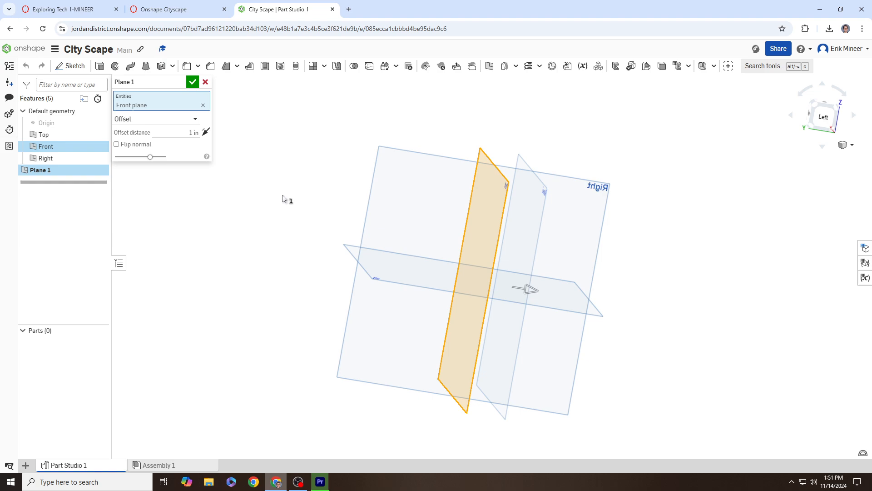
drag(512, 287, 436, 268)
drag(505, 286, 432, 271)
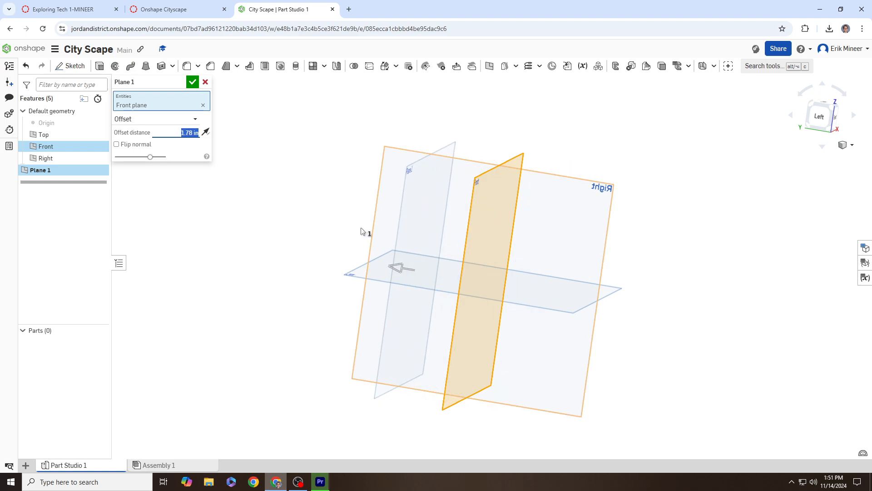
click(193, 82)
right_drag(239, 177, 210, 172)
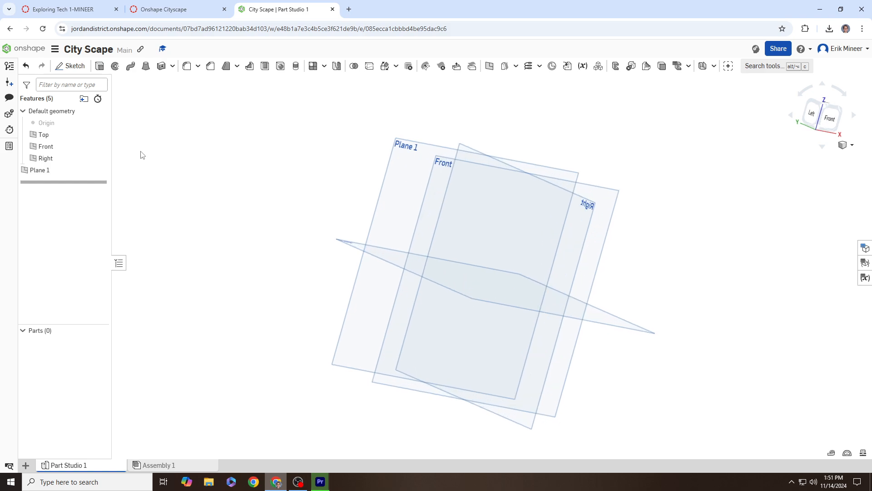
Step: Delete Plane 1 and bring up the Onshape Cityscape assignment tab
click(59, 171)
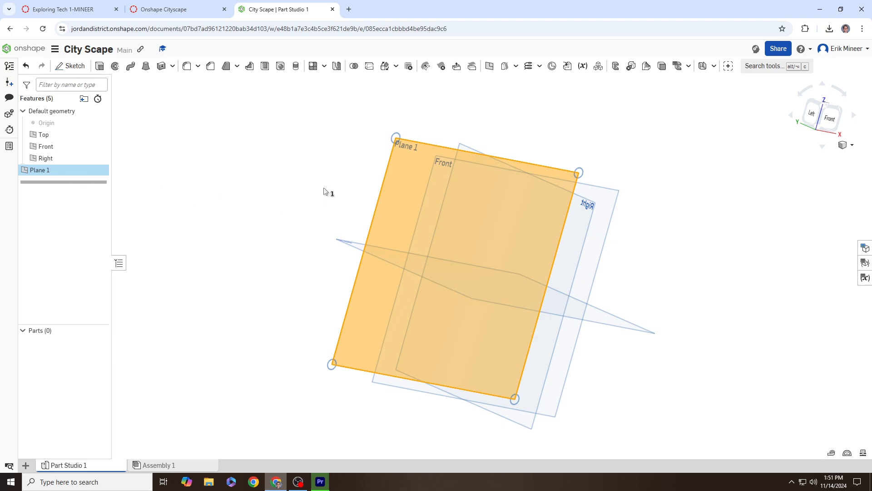
key(Delete)
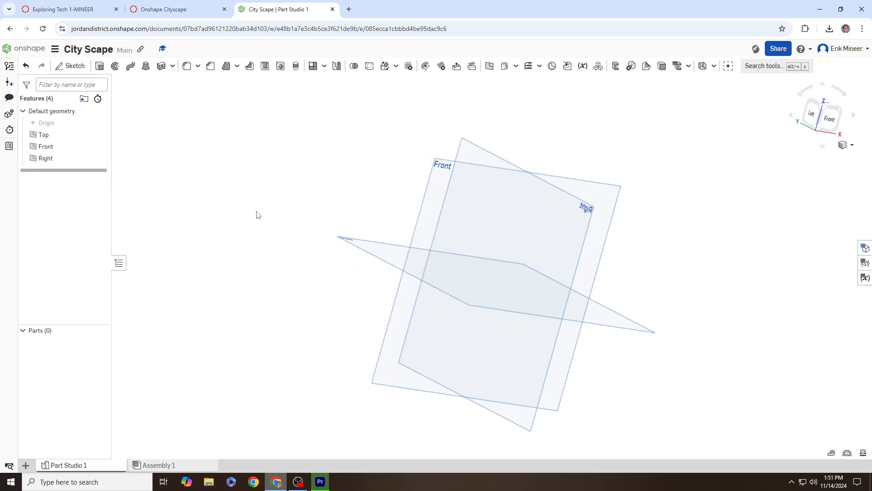
click(842, 137)
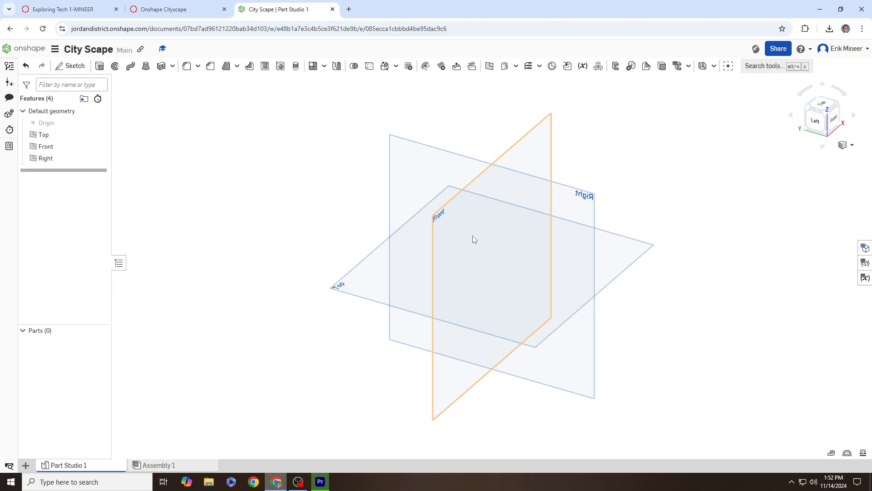
right_drag(480, 235, 502, 221)
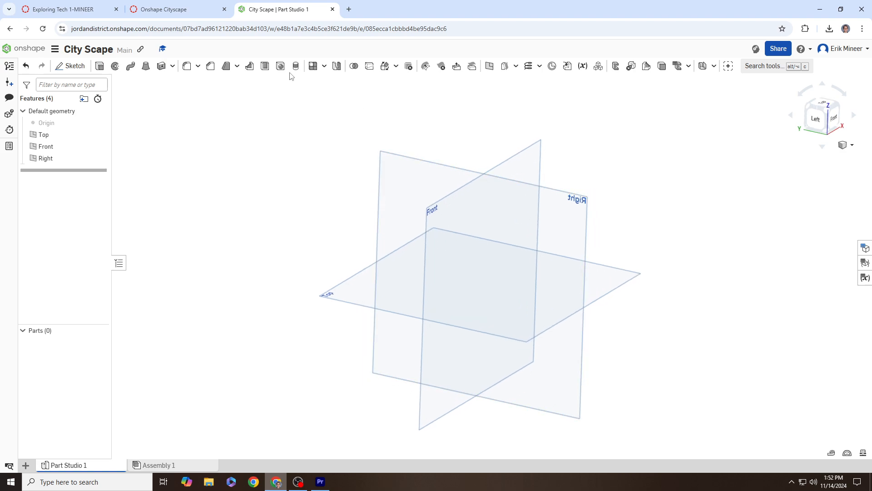
click(180, 10)
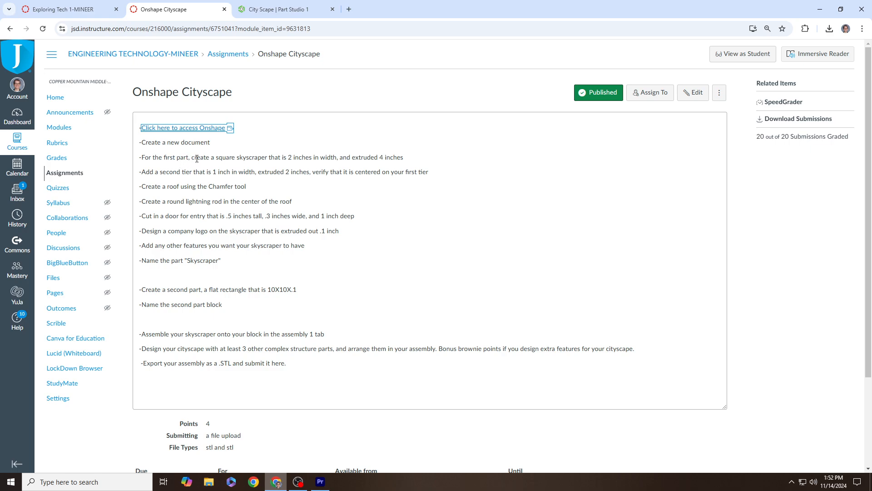
Step: Read the first skyscraper requirement in Canvas, then return to City Scape Part Studio 1
drag(197, 159, 409, 164)
click(287, 11)
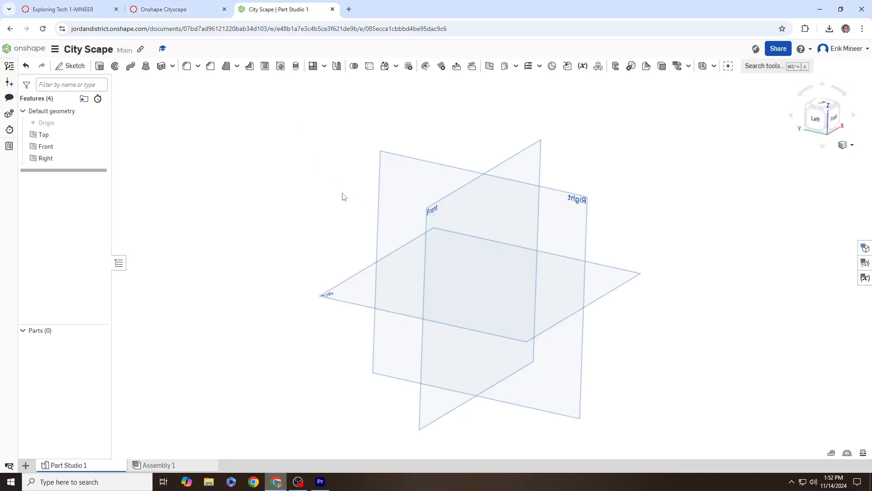
Step: Start Sketch 1 on the Top plane and view it from directly above
click(76, 67)
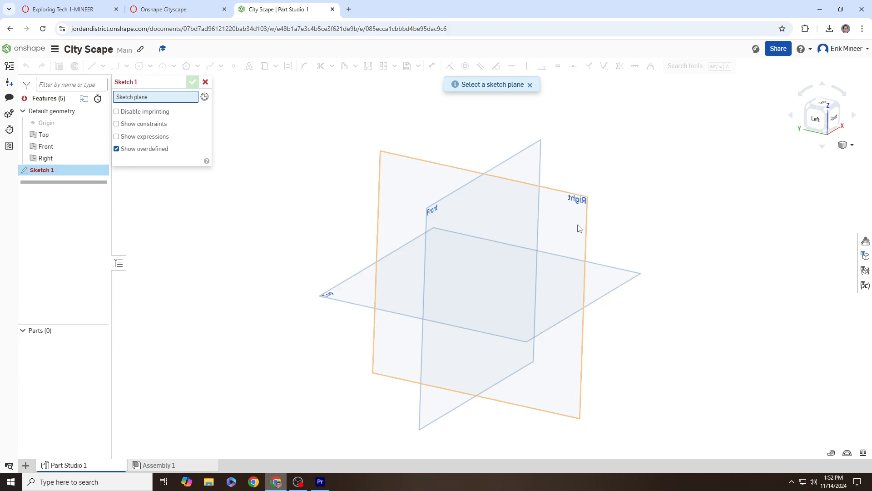
right_drag(649, 187, 608, 187)
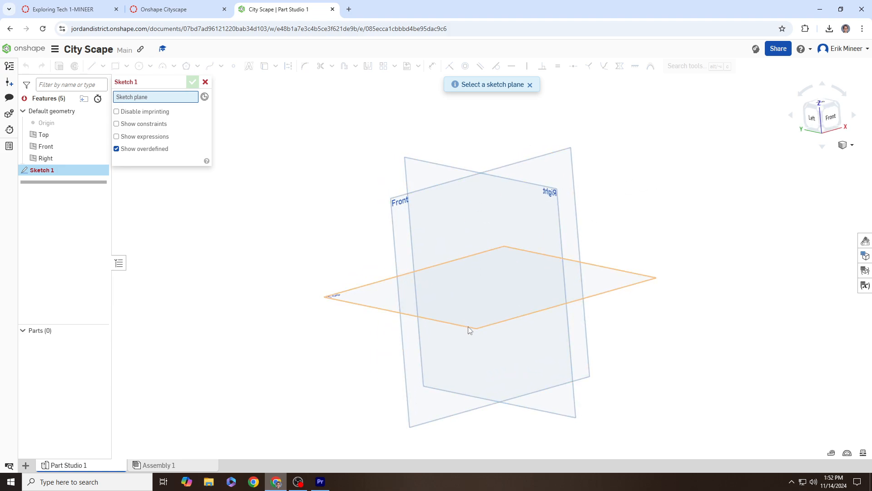
right_drag(468, 327, 512, 337)
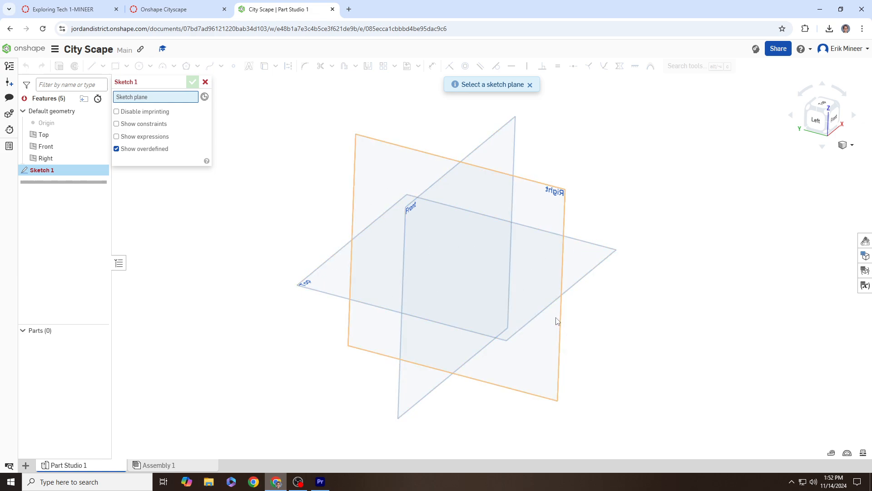
right_drag(557, 321, 531, 291)
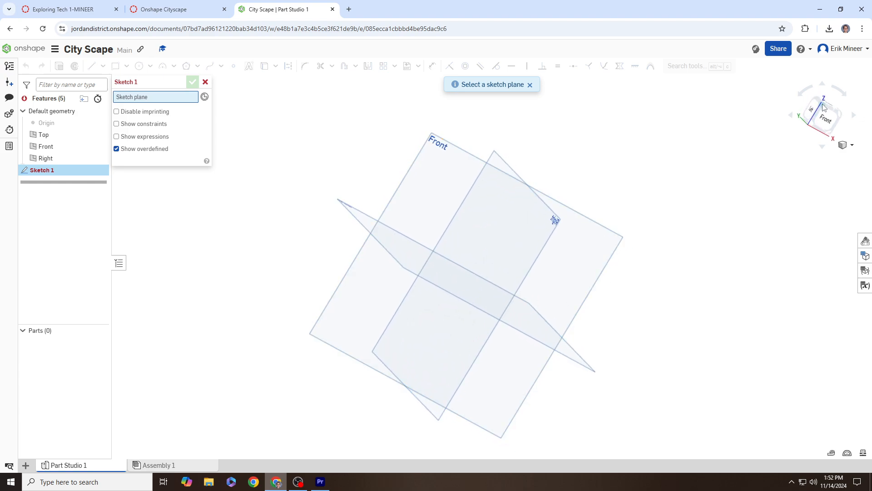
click(824, 108)
click(368, 281)
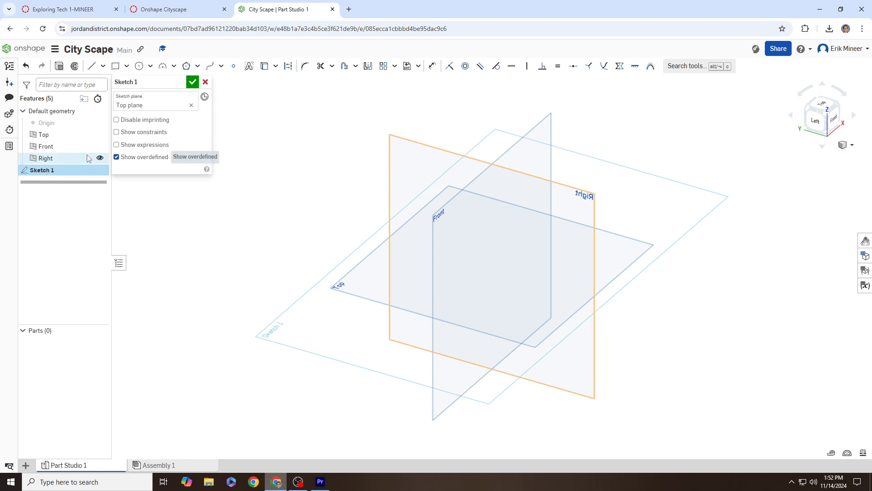
click(824, 105)
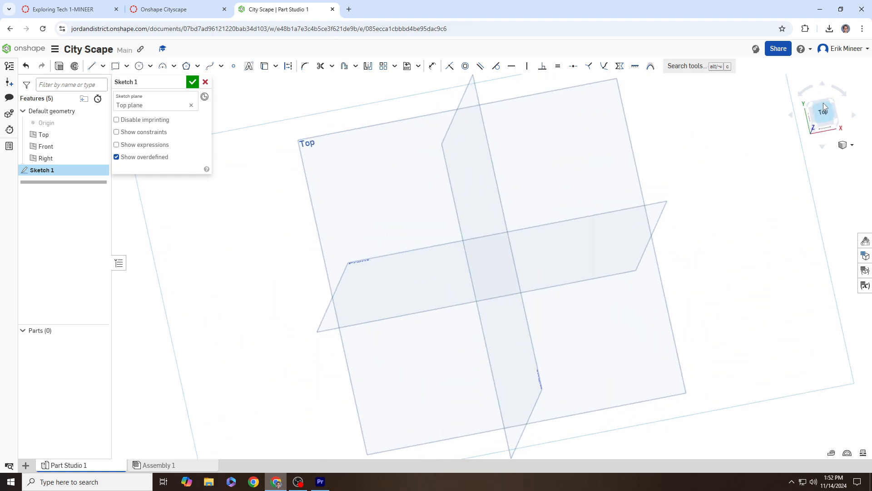
scroll(586, 187, down, 4)
middle_drag(515, 183, 508, 184)
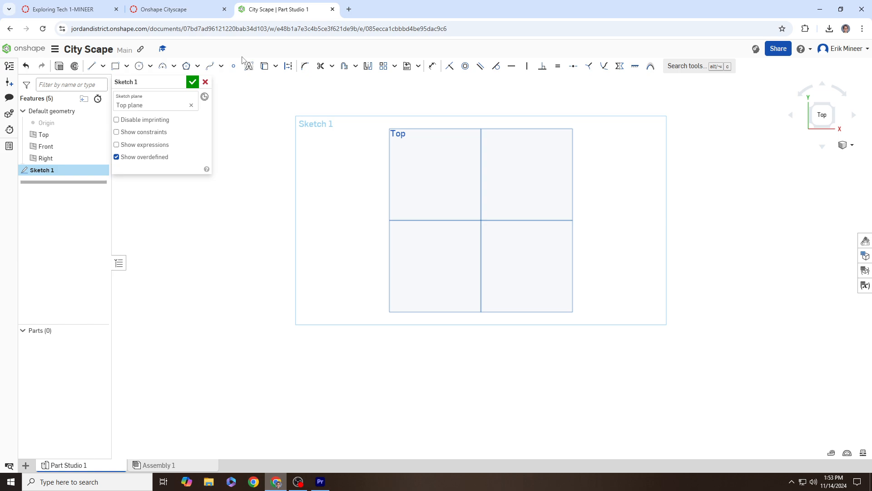
Step: Check the assignment's 2-inch square skyscraper requirement, then return to the sketch
click(173, 9)
mouse_move(216, 157)
mouse_down()
mouse_move(300, 173)
mouse_move(325, 159)
mouse_move(345, 166)
mouse_up()
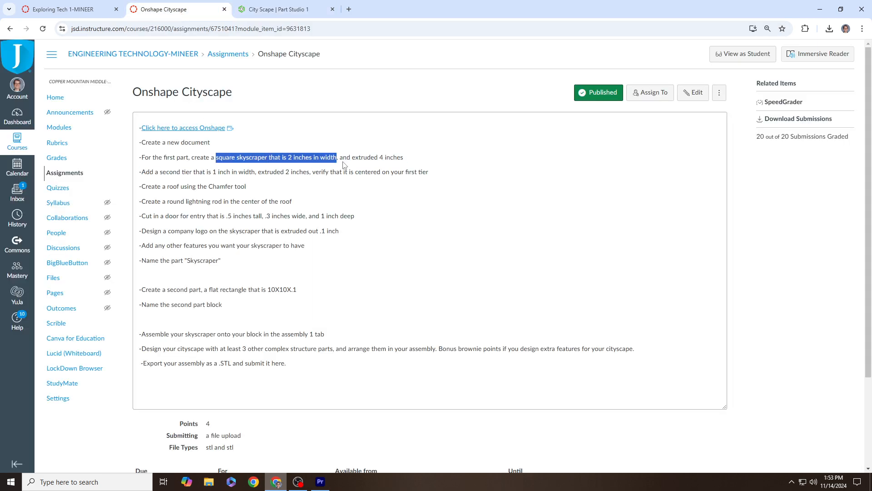
click(279, 9)
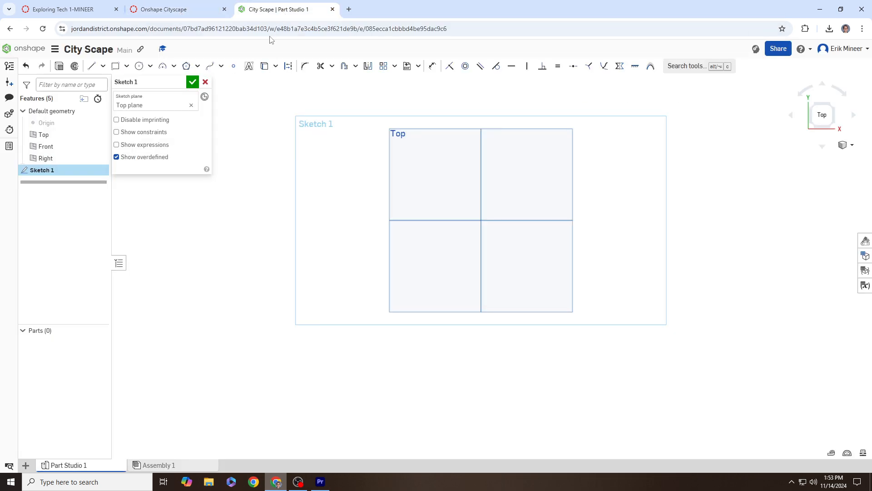
Step: Draw a corner rectangle across the centre of the Top plane in Sketch 1
click(127, 67)
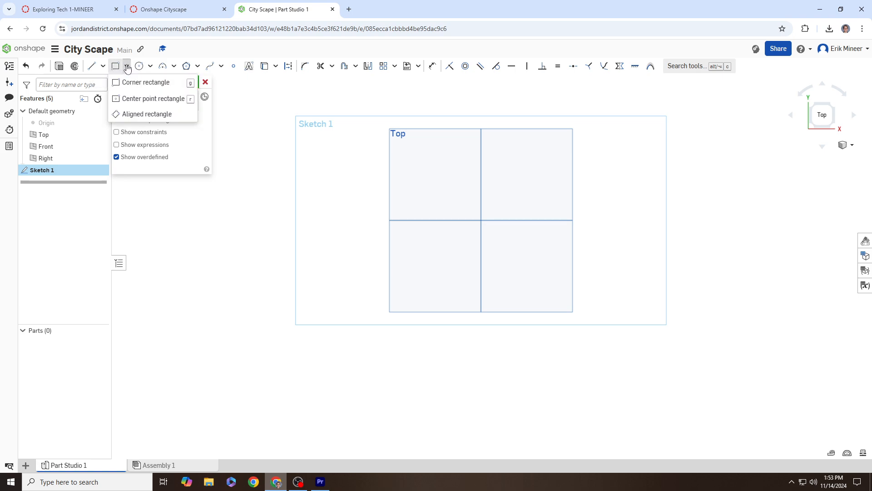
click(144, 84)
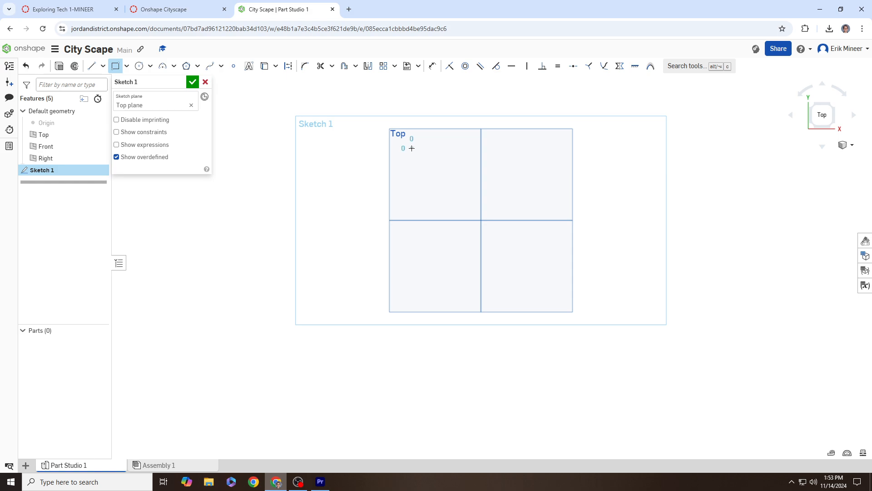
drag(412, 148, 557, 285)
right_drag(602, 238, 494, 177)
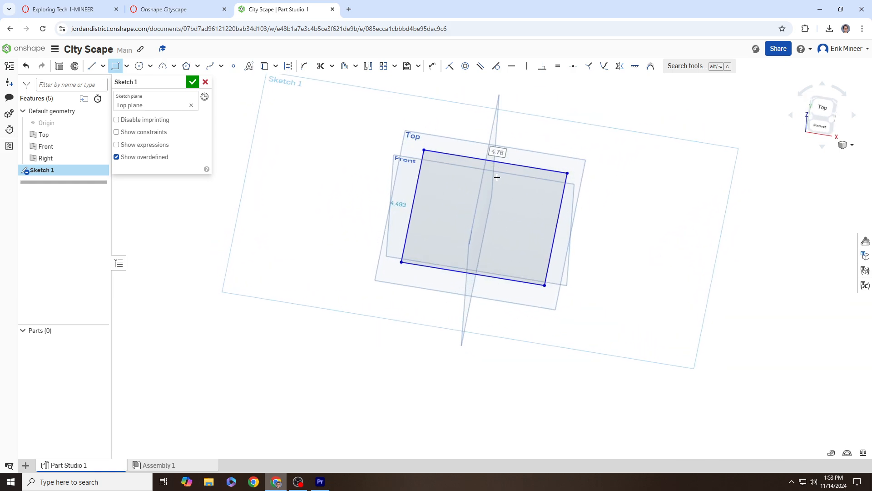
mouse_move(492, 226)
right_down()
mouse_move(485, 237)
mouse_move(495, 247)
right_up()
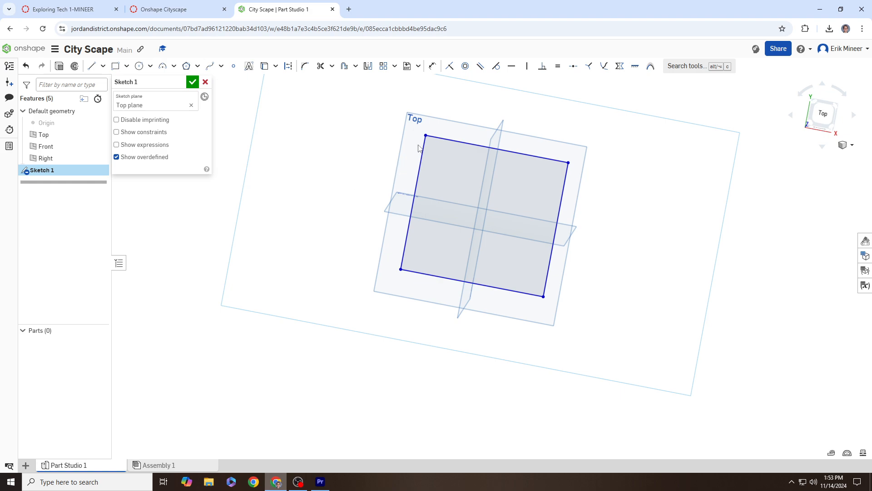
Step: Adjust the rectangle's top corners while viewing Sketch 1 from above
click(823, 114)
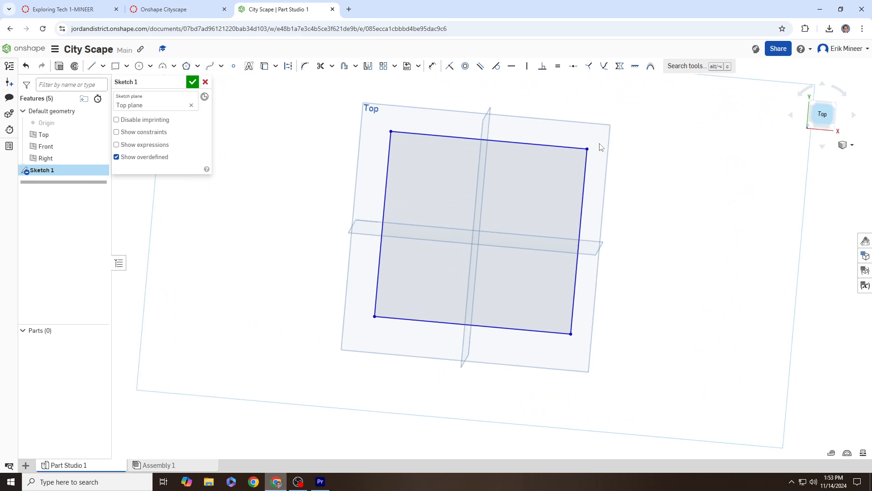
scroll(406, 141, down, 2)
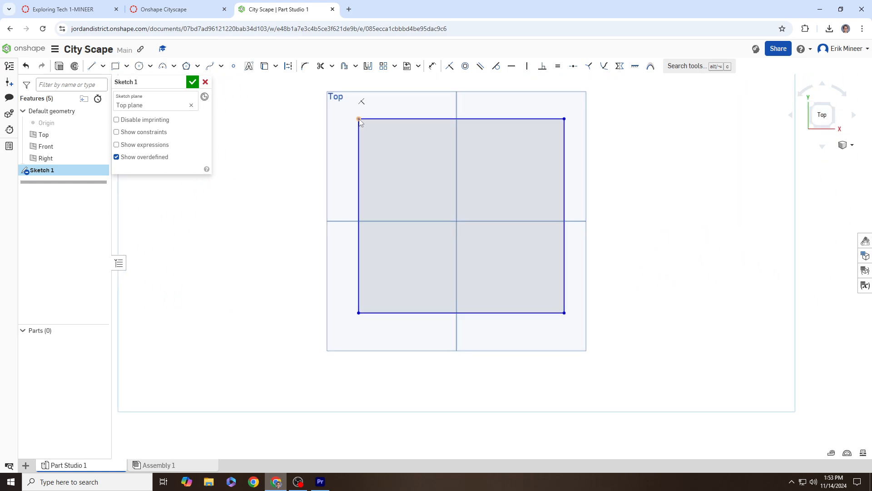
mouse_move(359, 120)
mouse_down()
mouse_move(383, 149)
mouse_move(481, 131)
mouse_move(417, 210)
mouse_move(426, 127)
mouse_move(385, 132)
mouse_move(336, 92)
mouse_move(351, 119)
mouse_up()
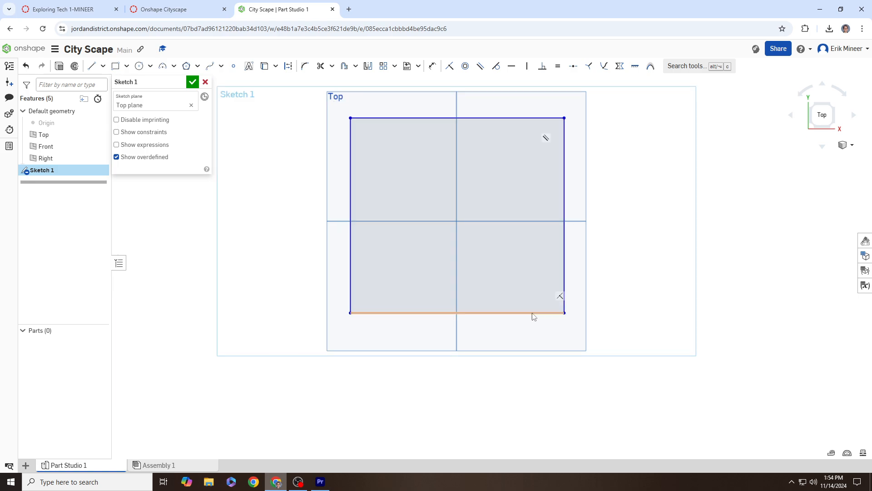
middle_drag(564, 136, 568, 157)
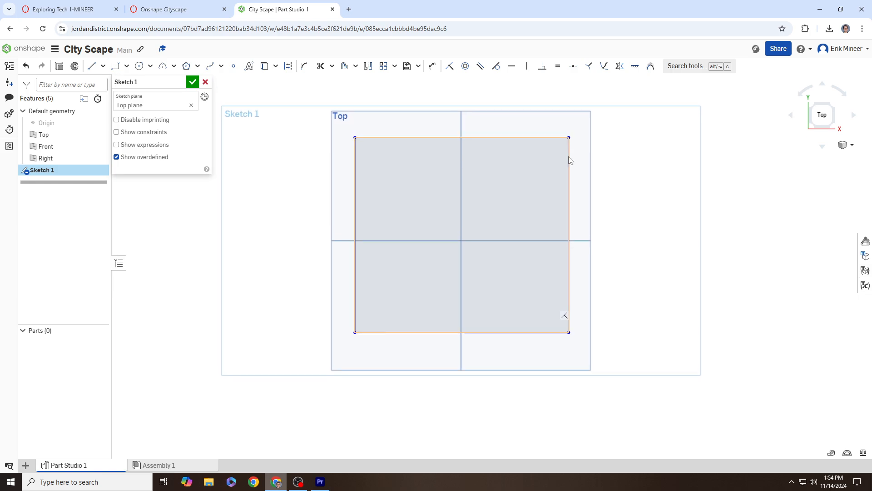
drag(569, 138, 557, 148)
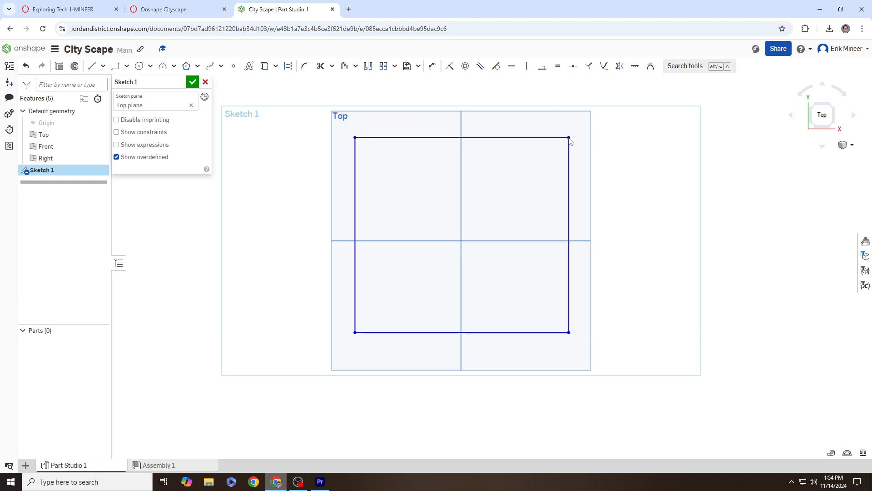
scroll(579, 145, down, 3)
middle_drag(579, 145, 576, 163)
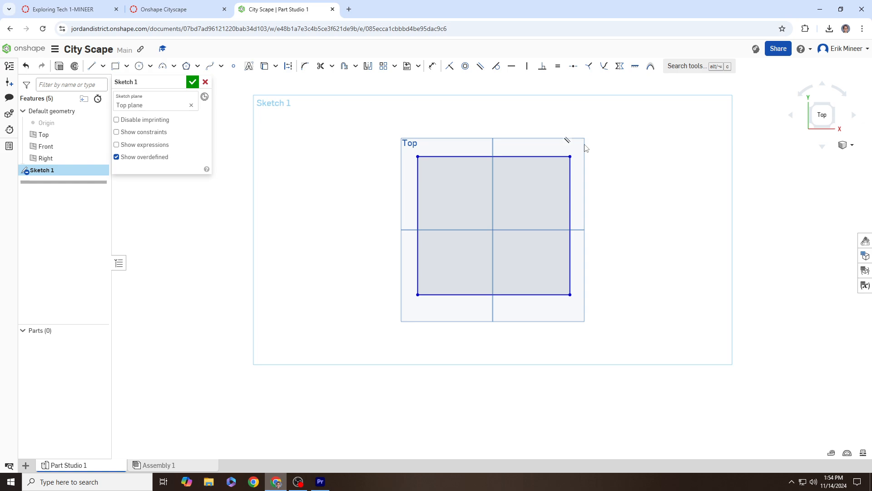
Step: Move the whole rectangle to sit centred over the Top plane
mouse_move(380, 122)
mouse_down()
mouse_move(612, 306)
mouse_move(649, 354)
mouse_up()
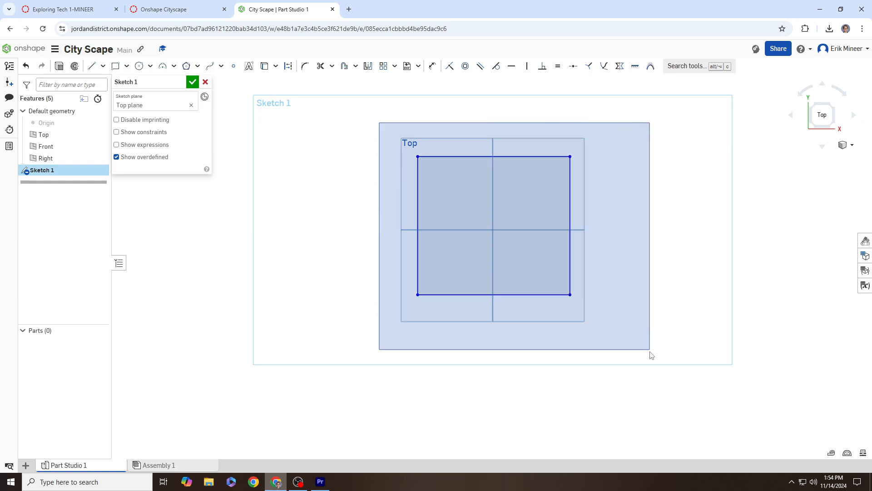
drag(568, 294, 357, 255)
middle_drag(359, 256, 620, 282)
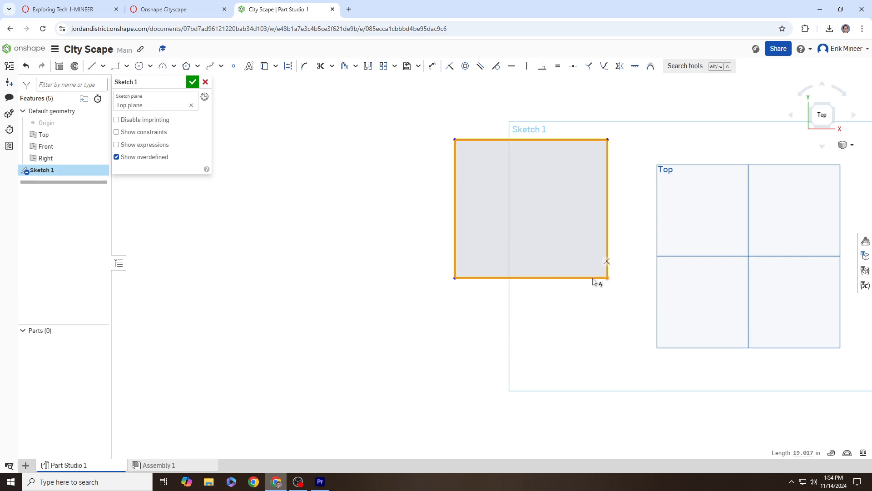
drag(593, 278, 472, 267)
middle_drag(664, 277, 533, 253)
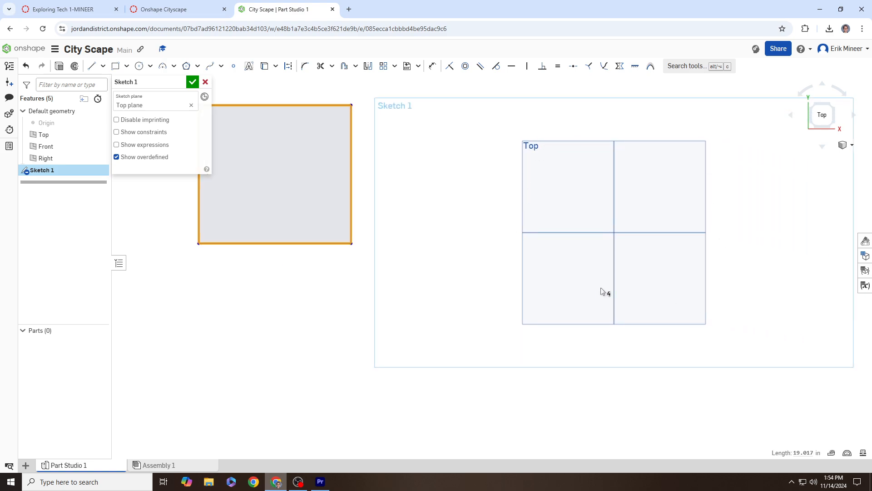
mouse_move(600, 288)
right_down()
mouse_move(625, 290)
mouse_move(555, 197)
right_up()
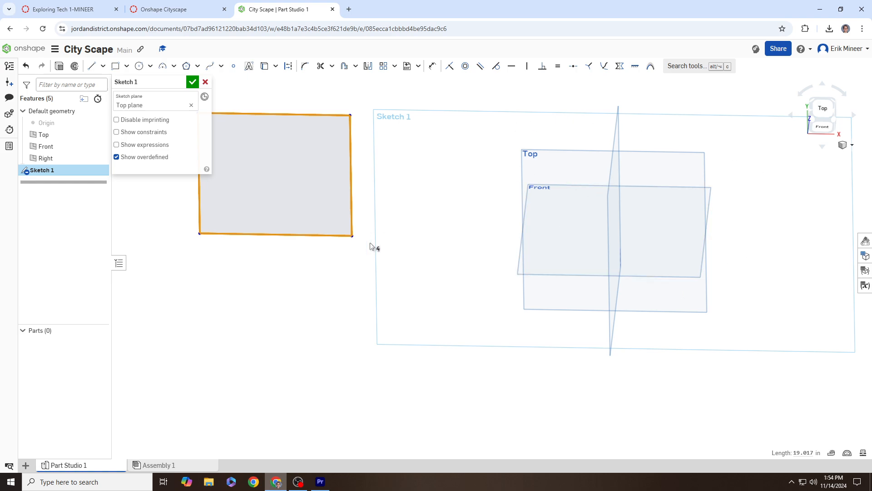
mouse_move(357, 244)
mouse_down()
mouse_move(661, 293)
mouse_move(697, 286)
mouse_up()
mouse_move(764, 245)
middle_down()
mouse_move(676, 237)
mouse_move(672, 217)
middle_up()
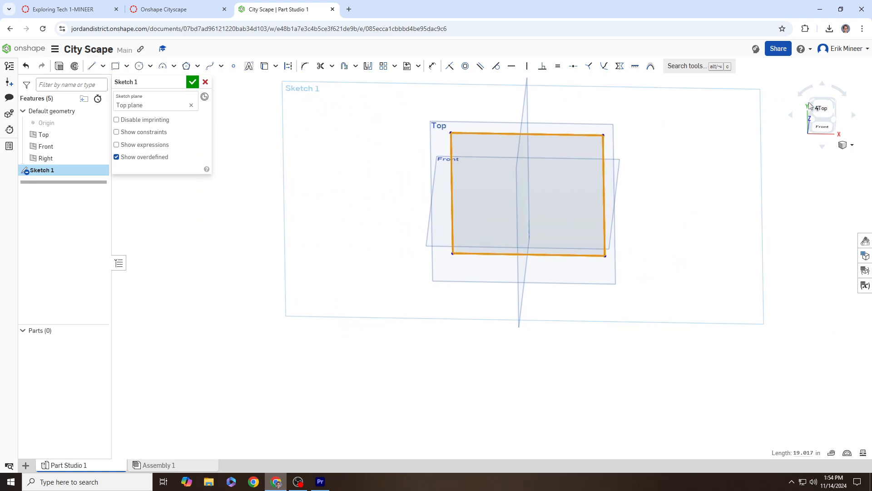
Step: Look straight down on the rectangle in Sketch 1 and zoom out
click(818, 108)
scroll(618, 169, down, 3)
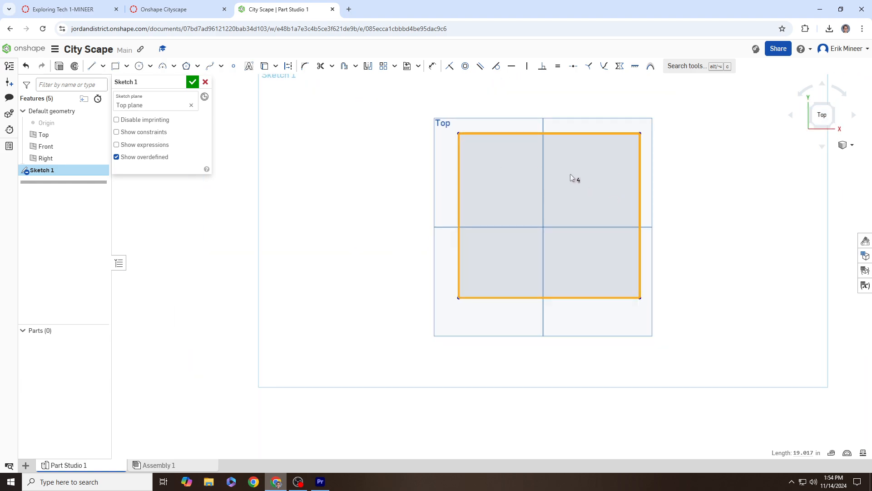
mouse_move(576, 166)
right_down()
mouse_move(612, 193)
mouse_move(614, 148)
mouse_move(584, 132)
mouse_move(576, 140)
mouse_move(601, 152)
right_up()
click(810, 110)
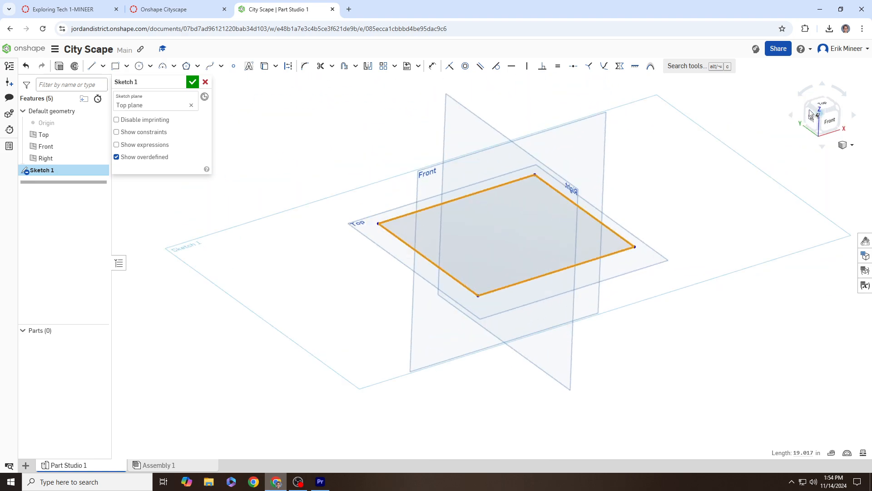
click(817, 105)
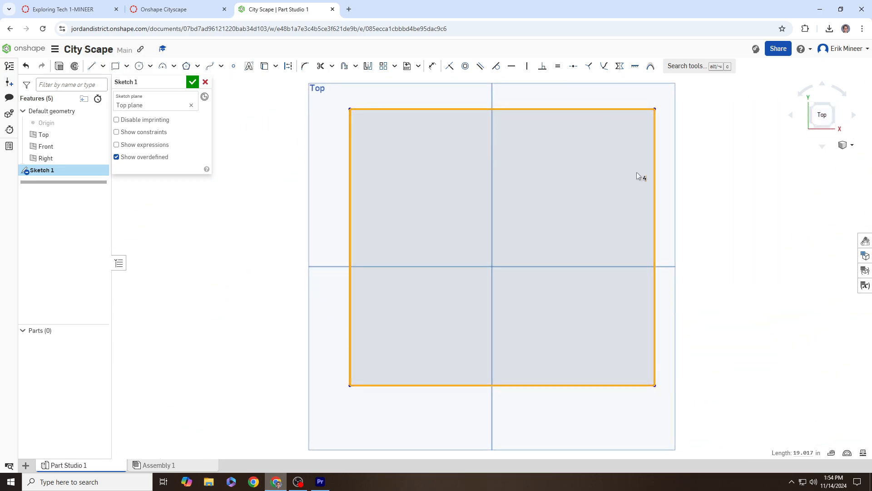
scroll(540, 172, down, 3)
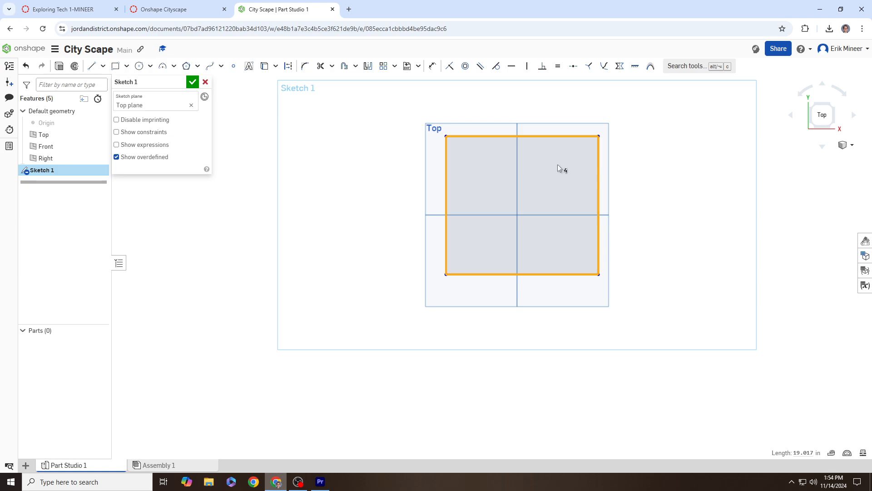
Step: Start a surface extrusion of the square and check the required 4-inch height
click(58, 68)
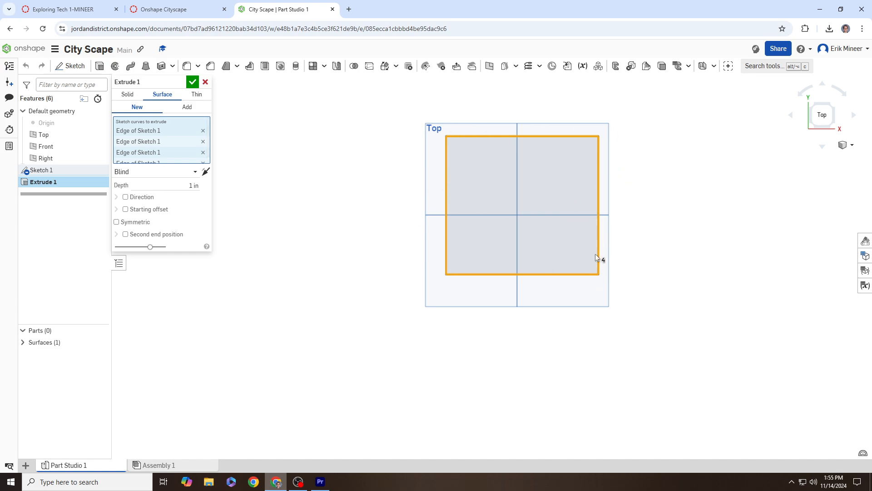
right_drag(639, 275, 629, 203)
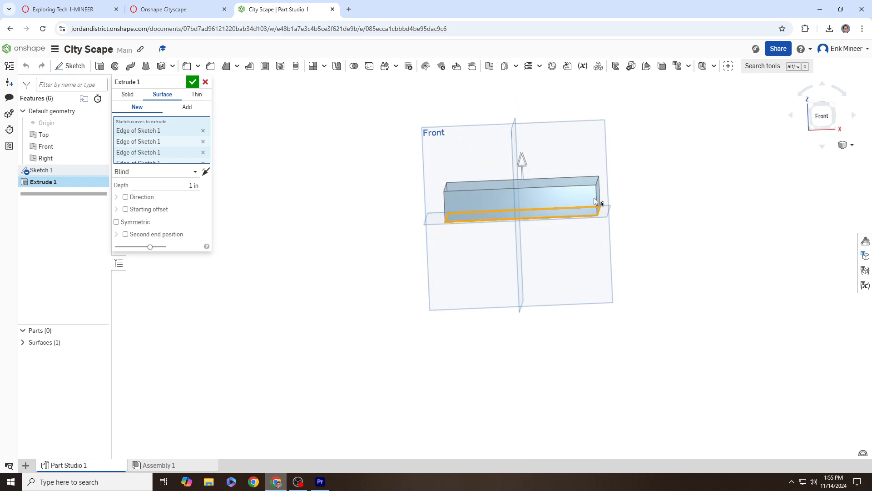
drag(522, 163, 521, 135)
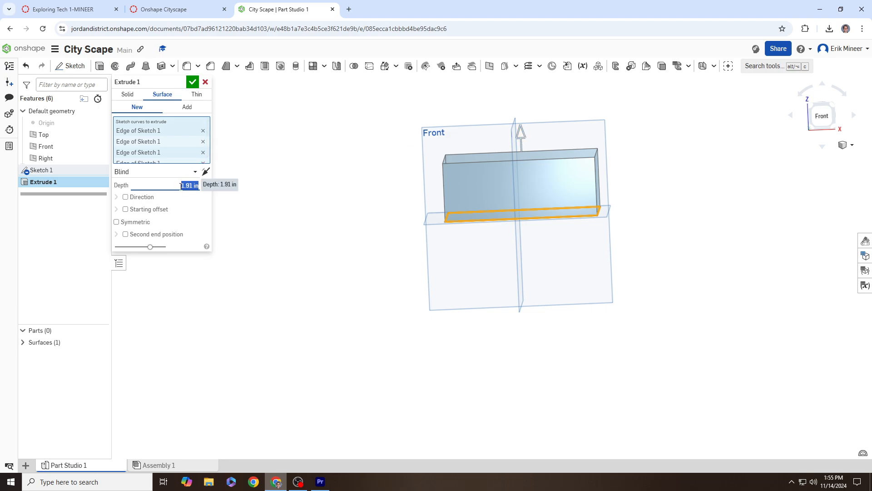
click(181, 10)
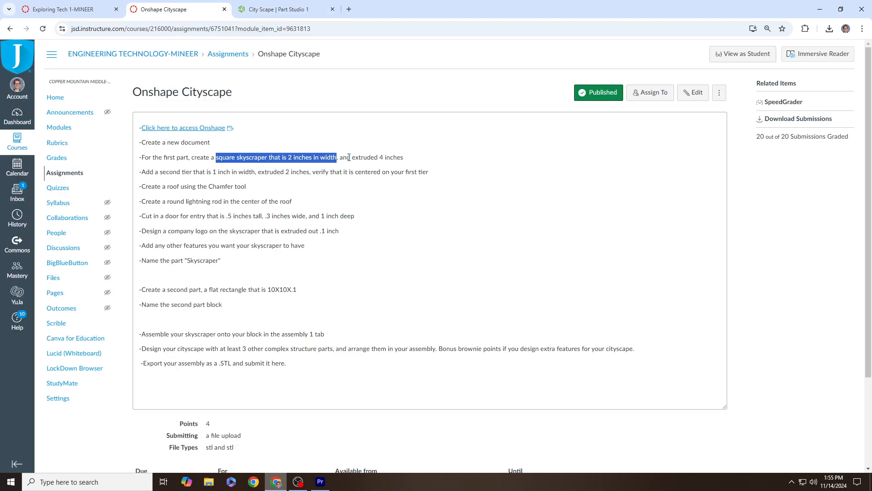
drag(349, 157, 409, 161)
click(279, 9)
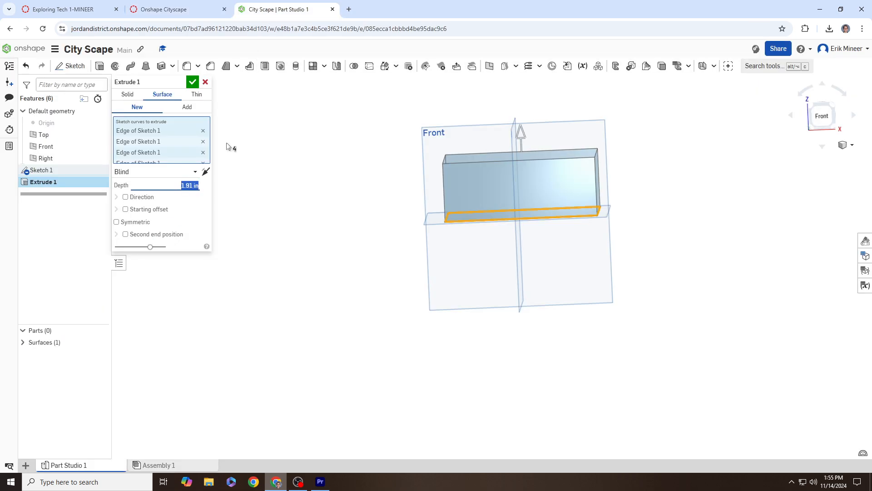
Step: Set the extrusion depth to 4 in and confirm Extrude 1
drag(533, 167, 537, 102)
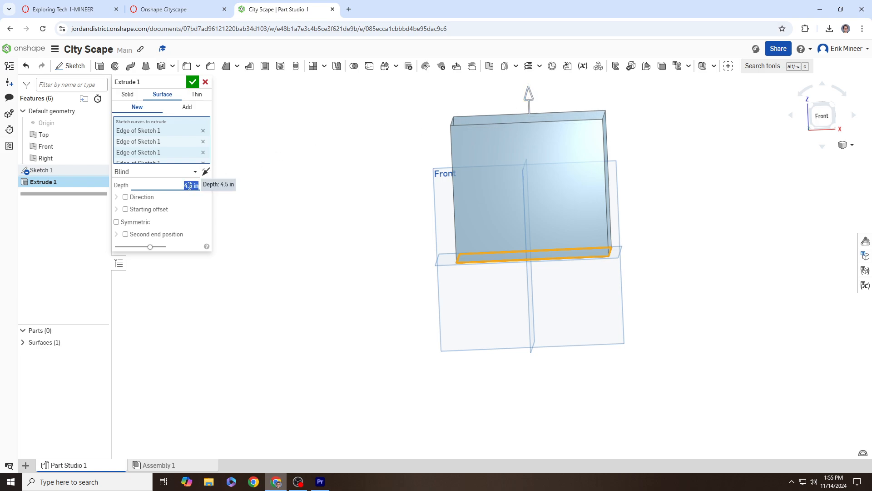
text(4)
key(Return)
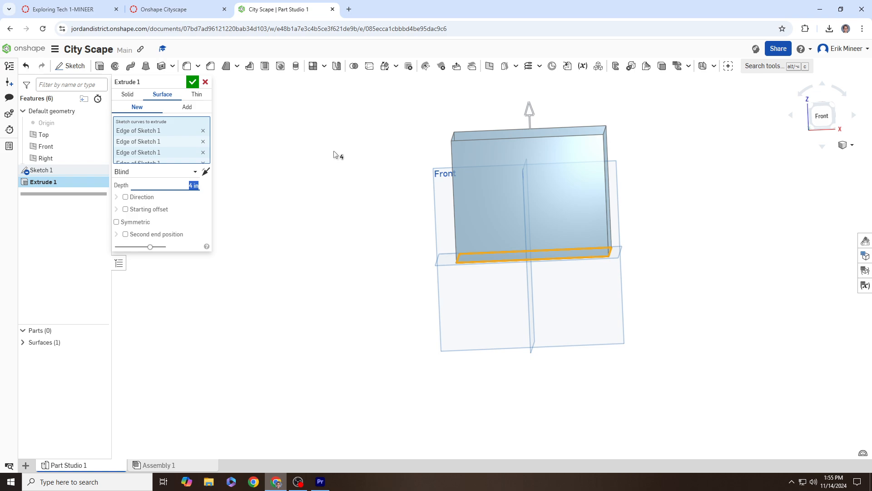
mouse_move(357, 158)
right_down()
mouse_move(376, 189)
mouse_move(400, 184)
mouse_move(396, 171)
mouse_move(361, 159)
right_up()
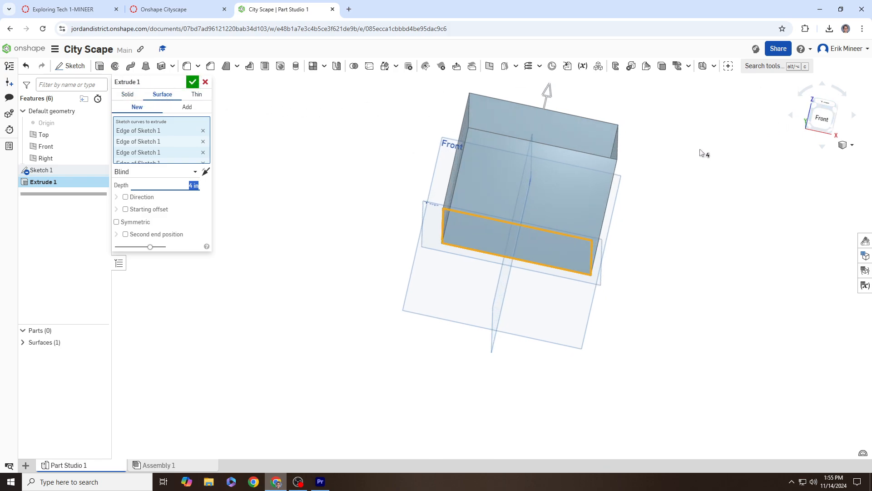
right_drag(701, 153, 757, 166)
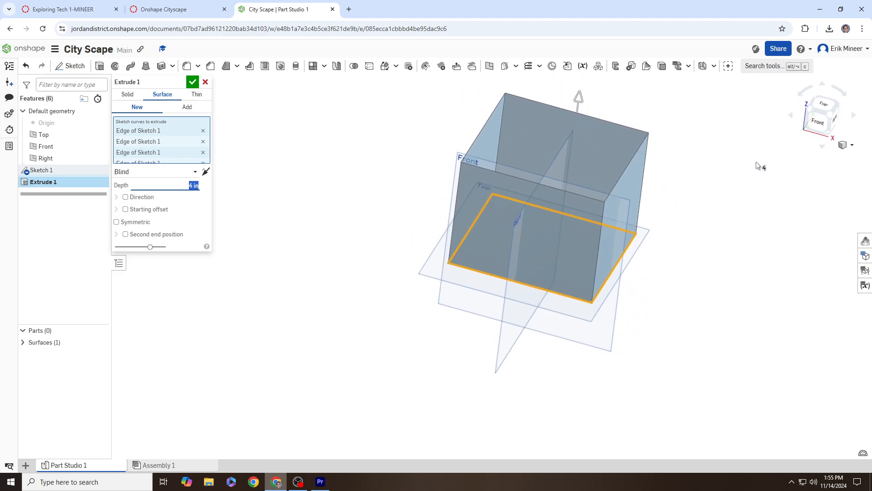
click(193, 83)
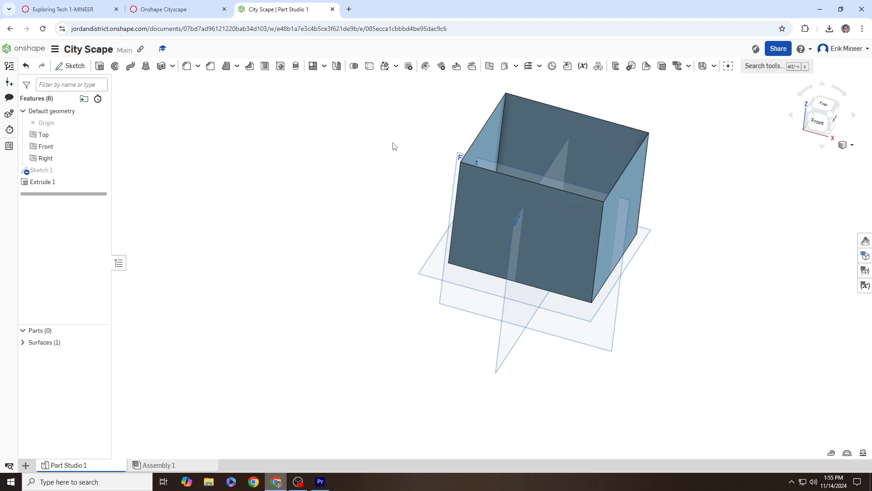
right_drag(393, 145, 377, 159)
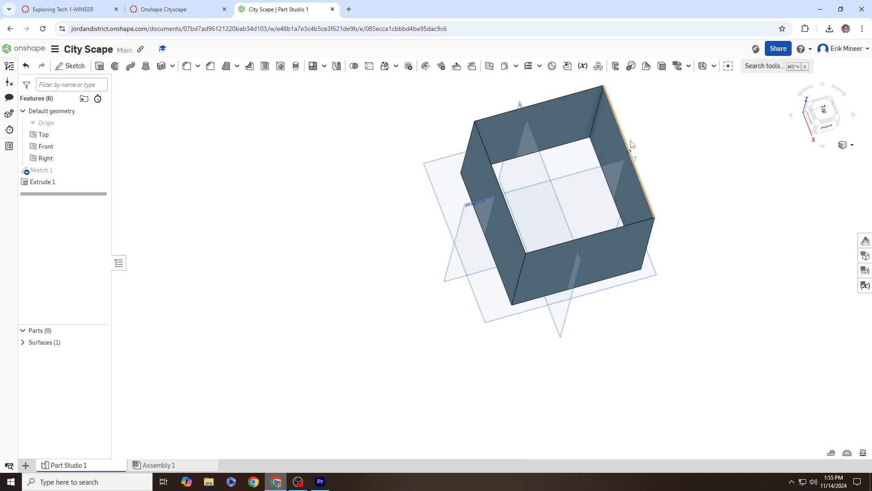
click(819, 124)
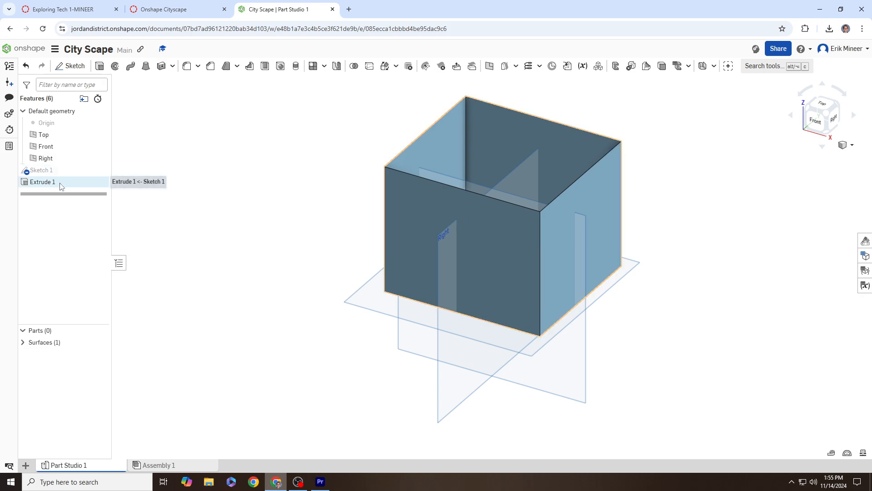
Step: Reopen Sketch 1 in top view and check the assignment's 2-inch width requirement
double_click(54, 172)
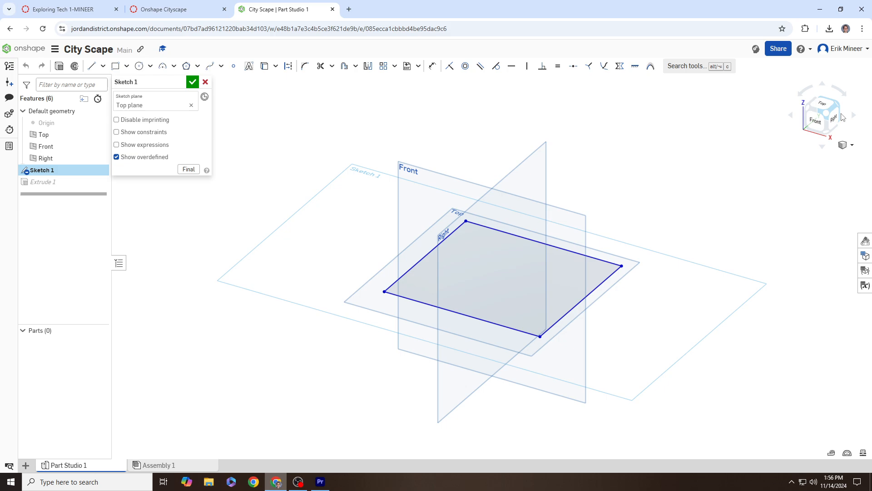
click(825, 105)
key(f)
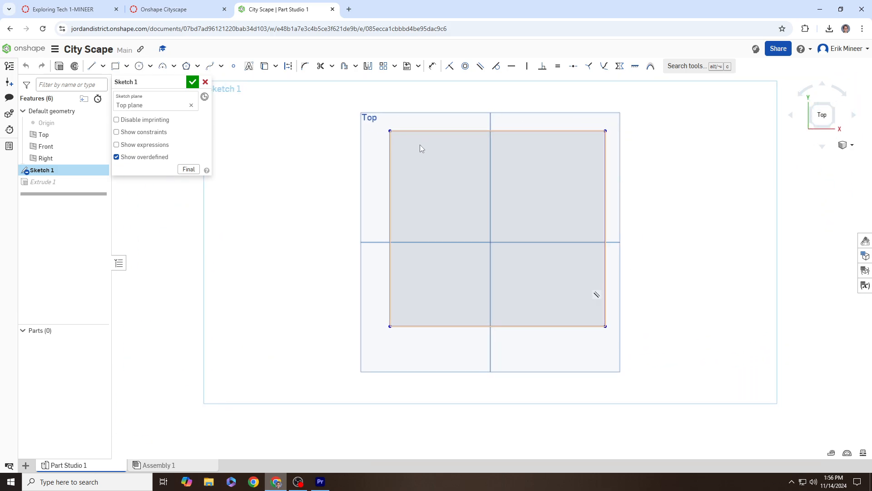
click(390, 254)
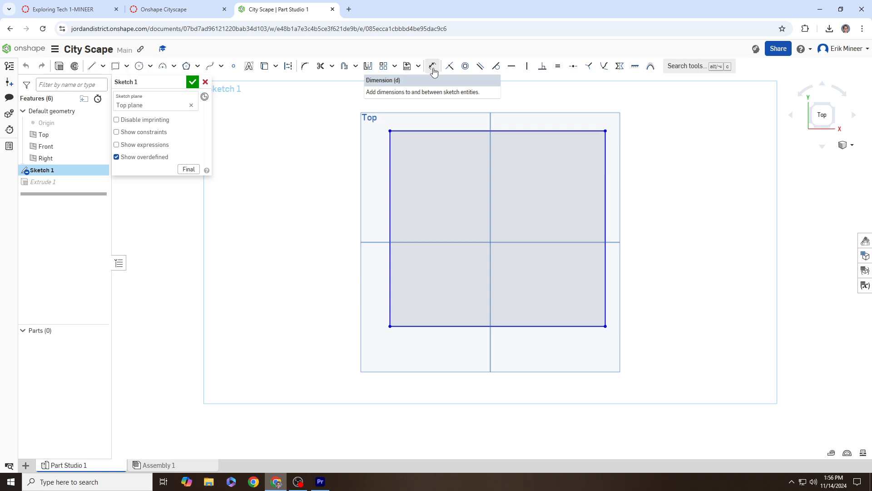
click(190, 14)
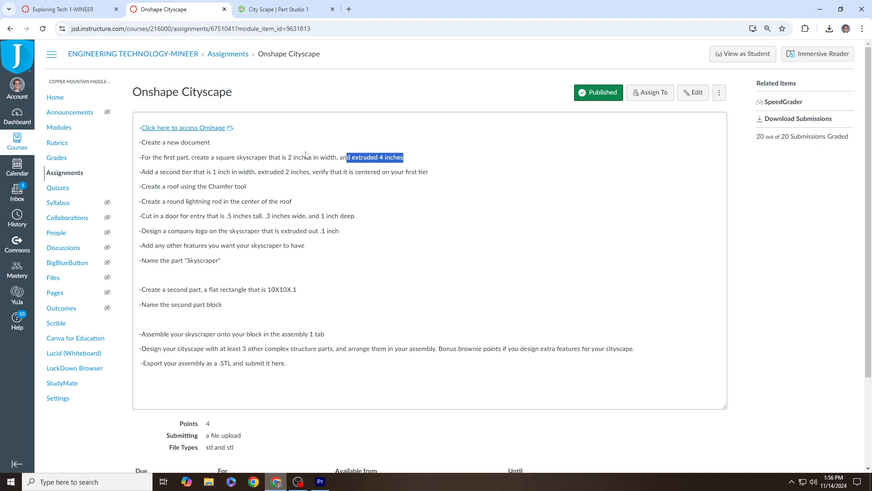
drag(287, 157, 337, 160)
click(277, 9)
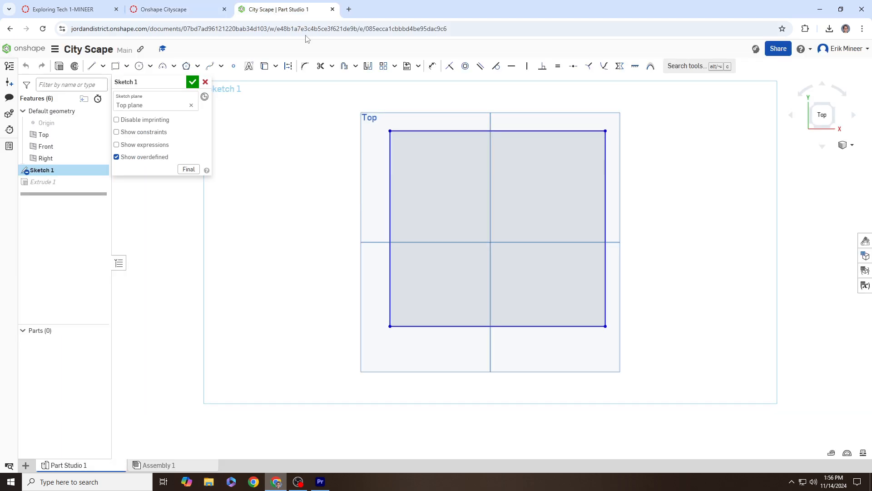
Step: Dimension the square's top edge to 2 in and its right edge to 2 in
click(434, 67)
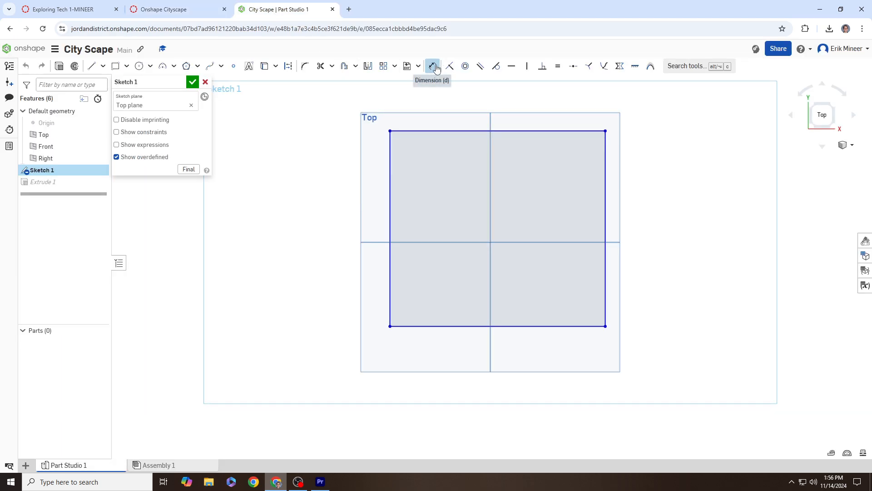
scroll(544, 131, up, 2)
click(544, 131)
click(541, 106)
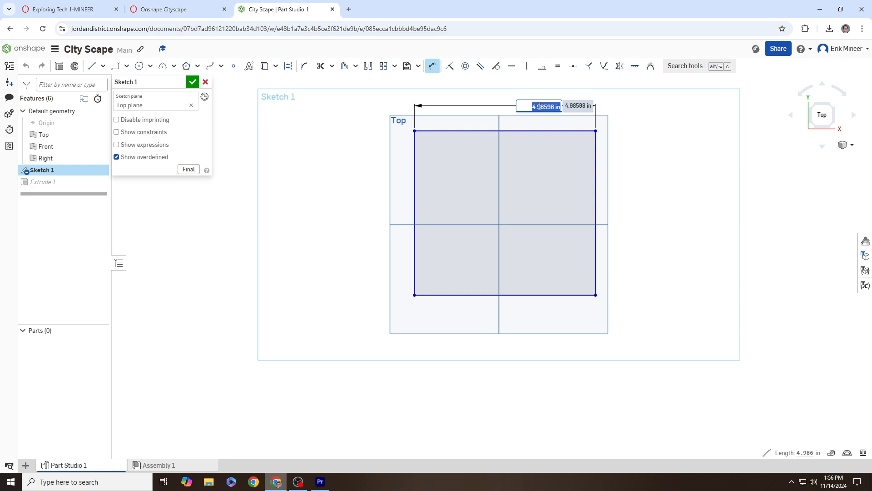
text(2)
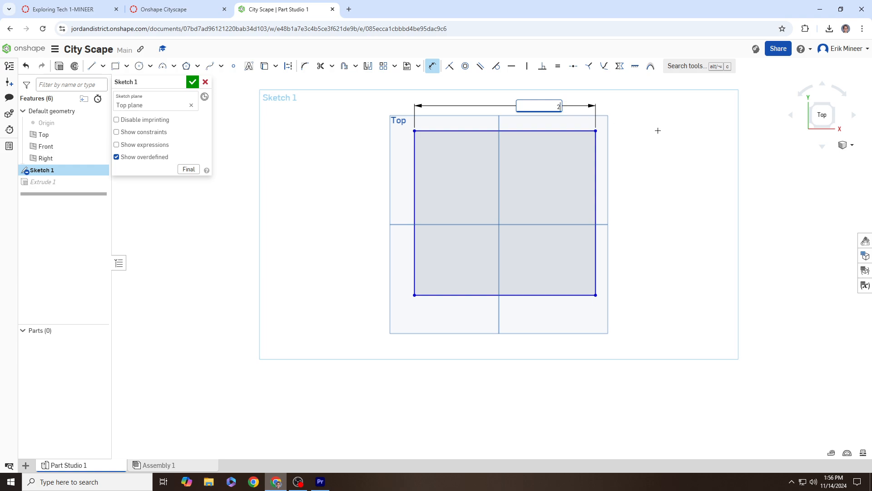
key(Return)
right_drag(596, 198, 603, 197)
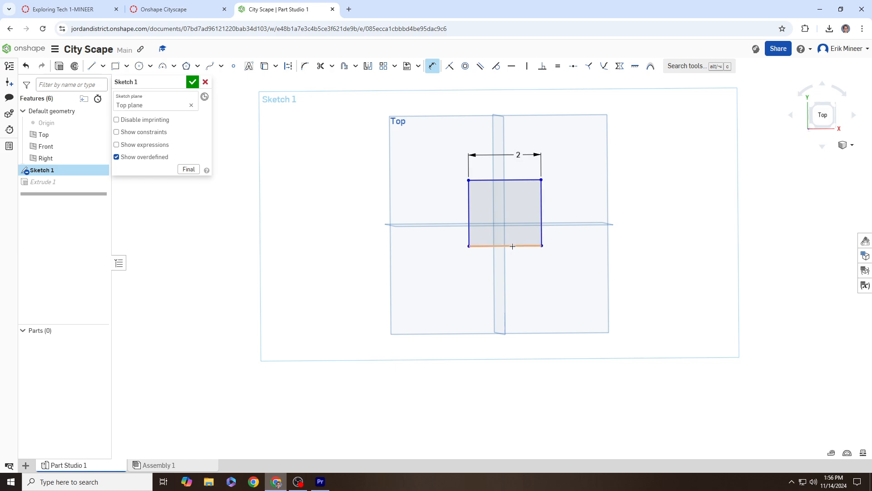
click(542, 198)
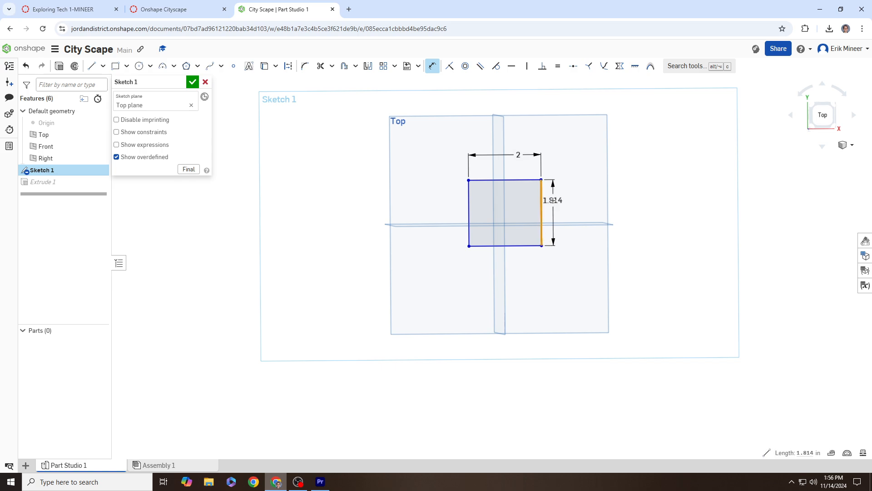
click(552, 200)
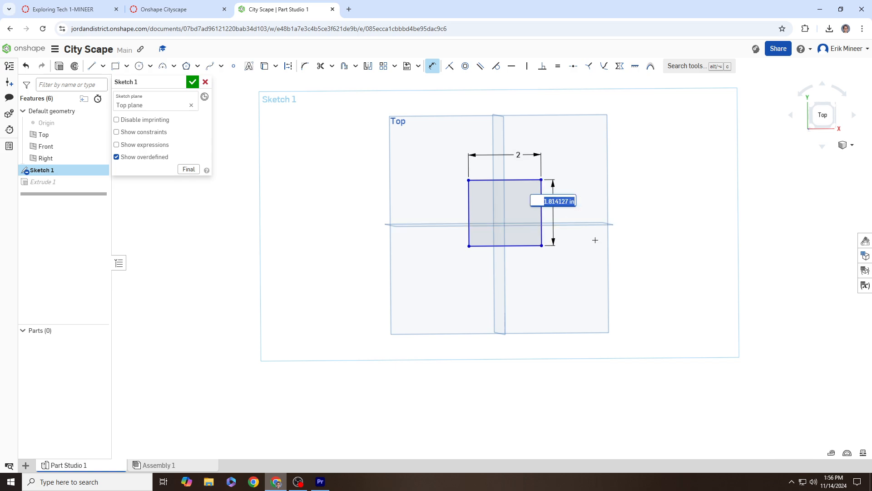
text(2)
key(Return)
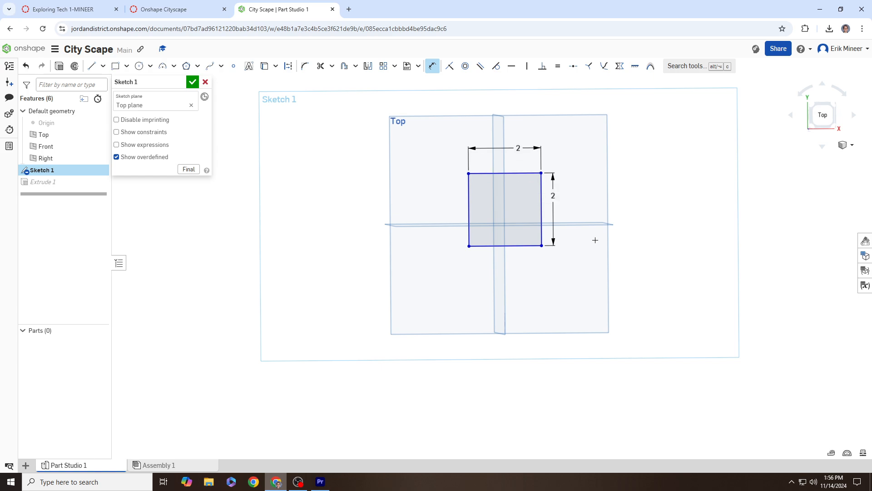
Step: Accept the sketch and make Extrude 1 a solid 4 in block, creating Part 1
click(193, 82)
mouse_move(483, 265)
right_down()
mouse_move(482, 242)
mouse_move(509, 217)
mouse_move(471, 205)
mouse_move(459, 223)
right_up()
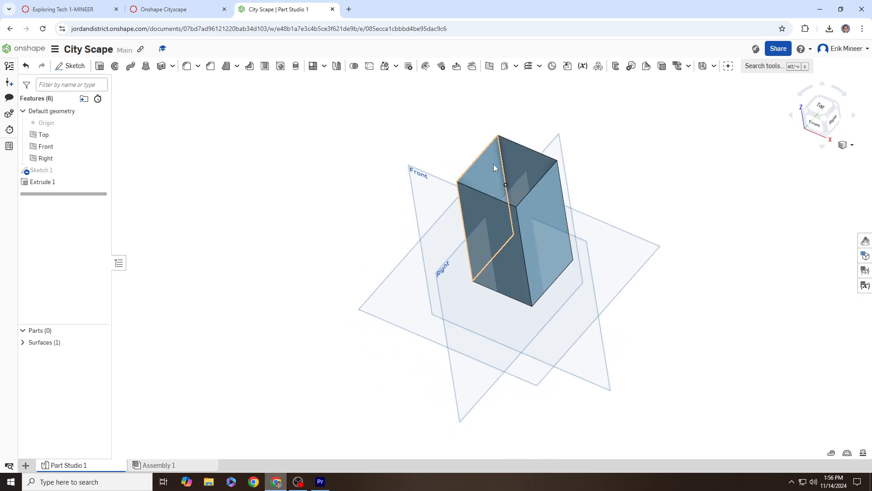
double_click(55, 182)
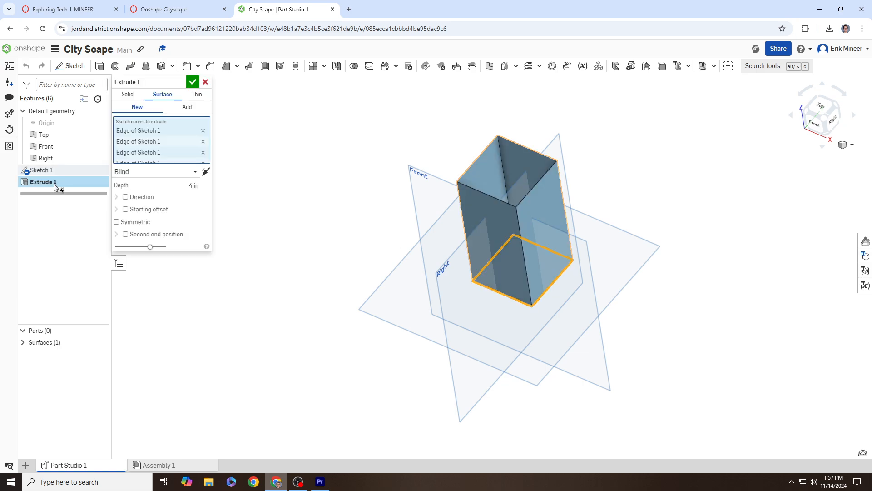
click(127, 95)
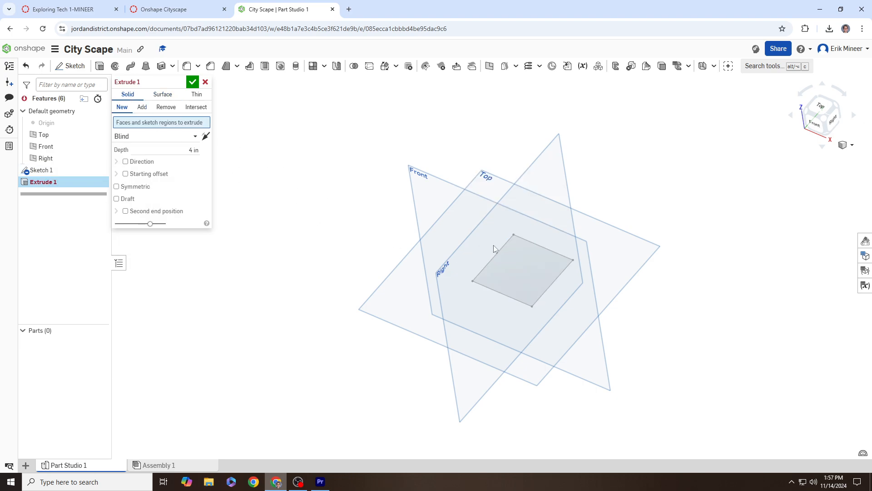
click(537, 268)
right_drag(537, 267, 551, 263)
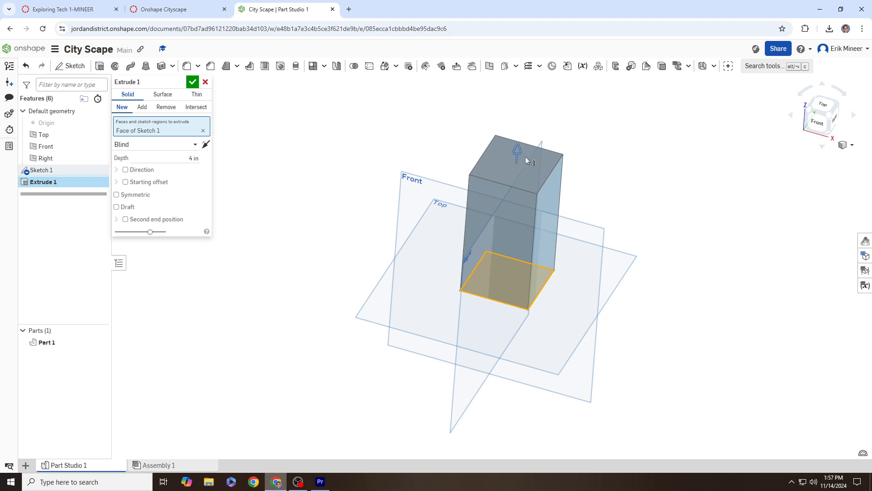
click(193, 82)
right_drag(341, 239, 366, 233)
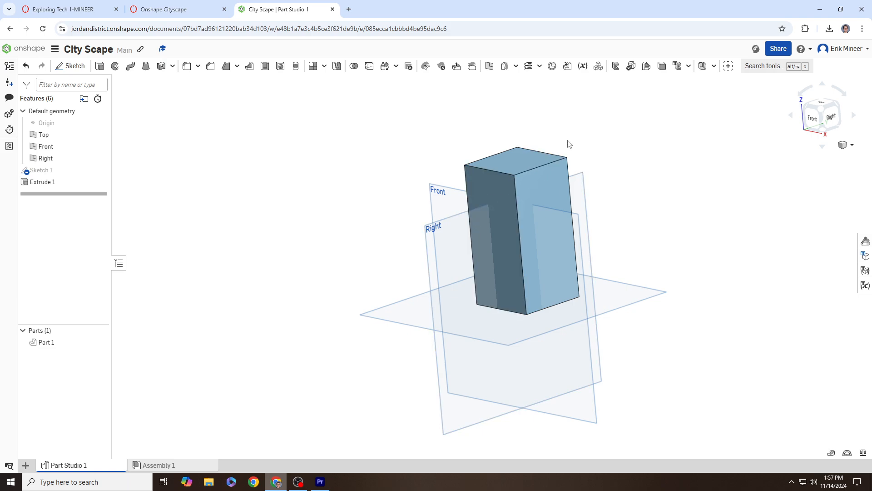
right_drag(581, 149, 589, 167)
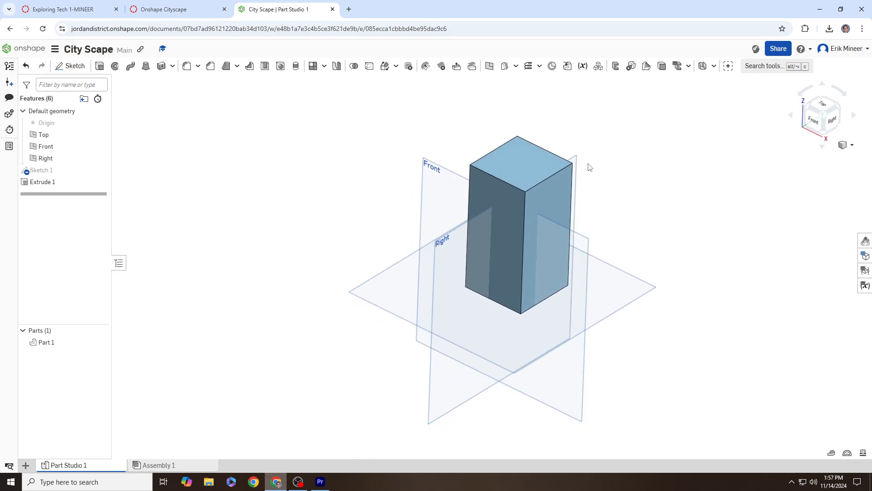
Step: Highlight the second-tier requirement in the Canvas assignment, then return to the City Scape Part Studio
click(163, 9)
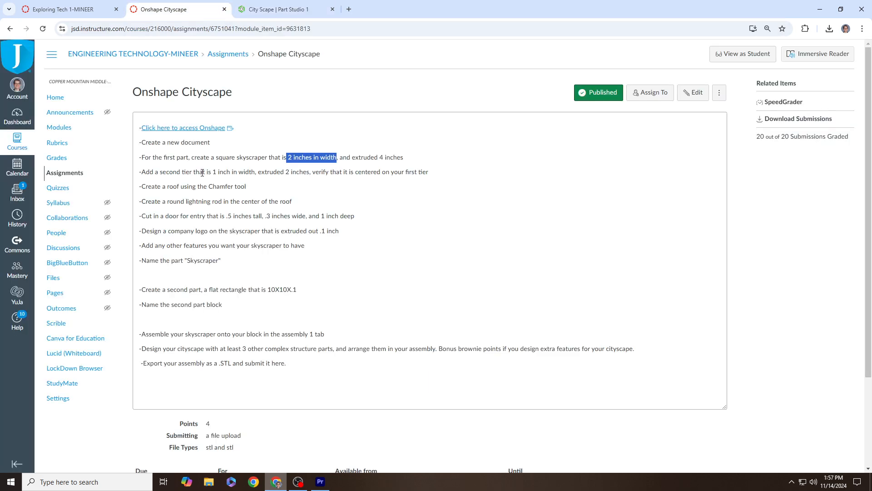
drag(156, 171, 434, 179)
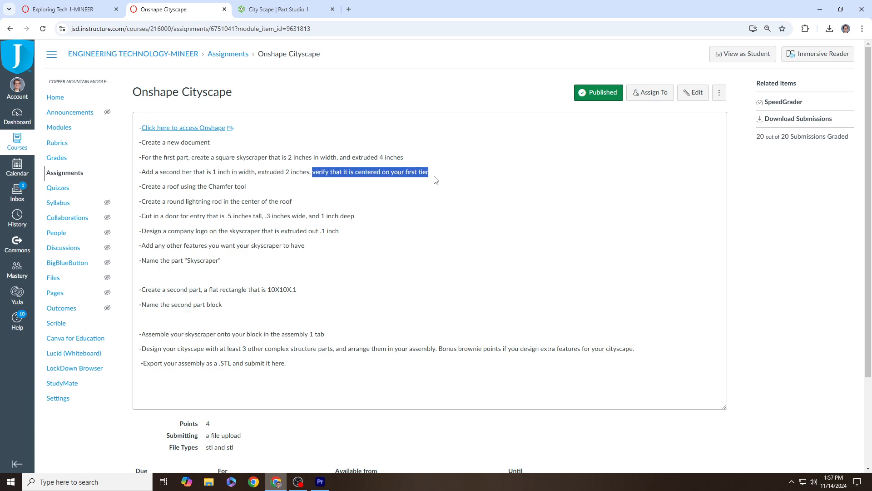
click(275, 11)
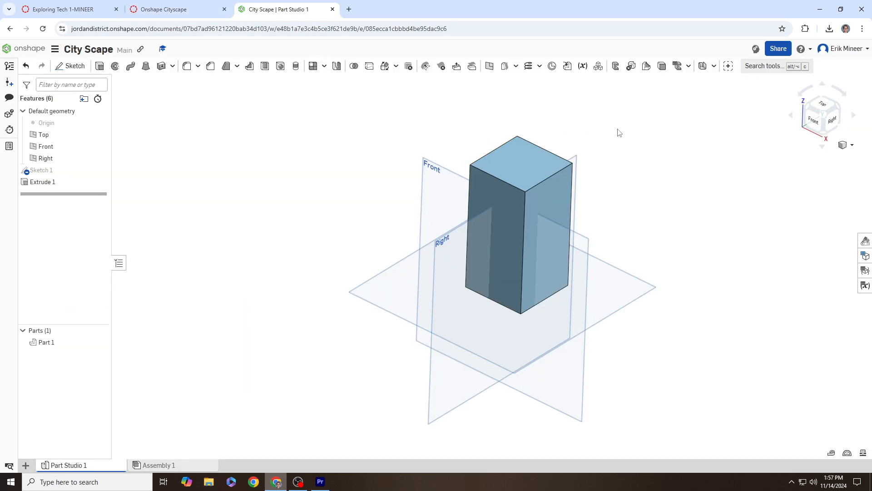
Step: Start Sketch 2 on the top face of the first-tier block
middle_drag(619, 132, 626, 170)
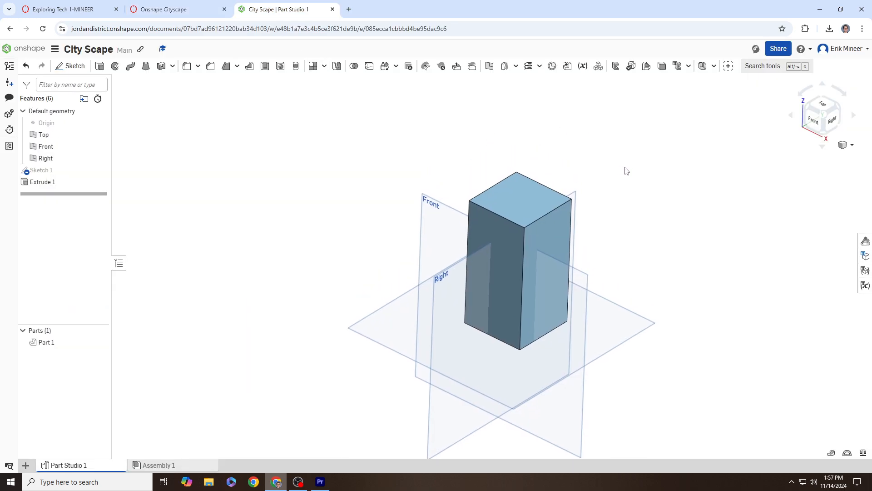
click(70, 66)
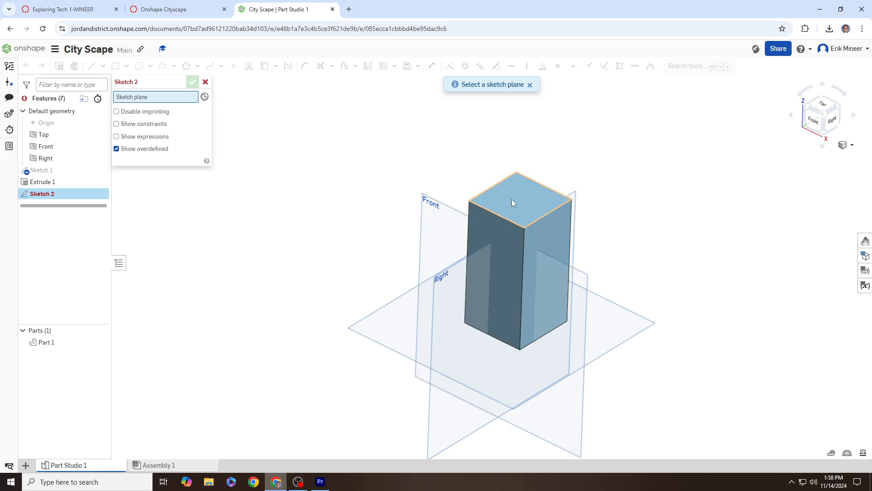
click(524, 200)
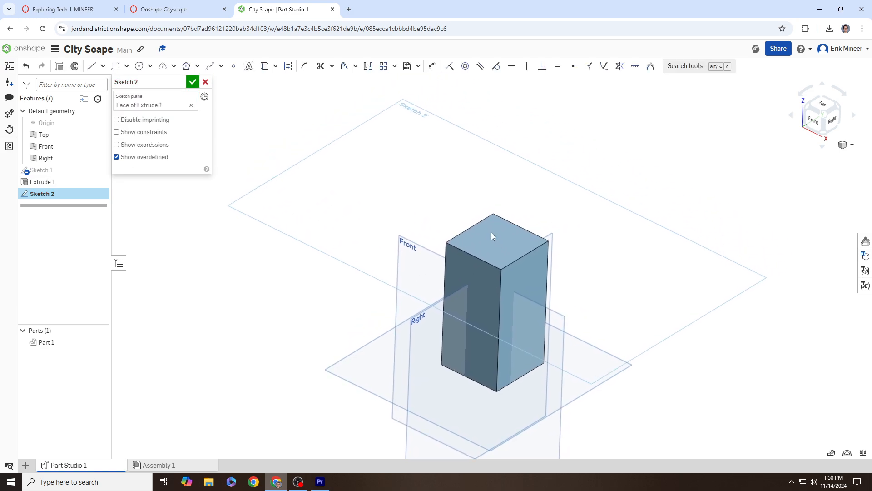
right_drag(600, 322, 573, 230)
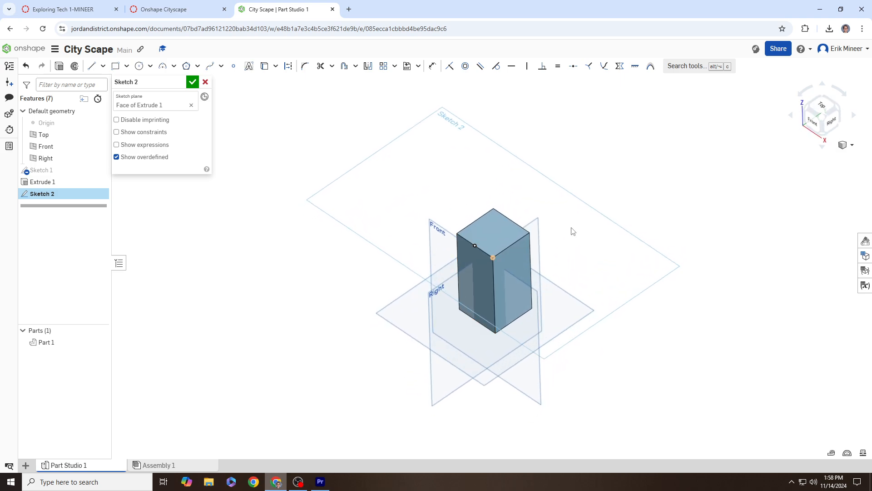
Step: Viewing normal to the face, draw a rectangle and dimension it 1 in × 1 in
key(n)
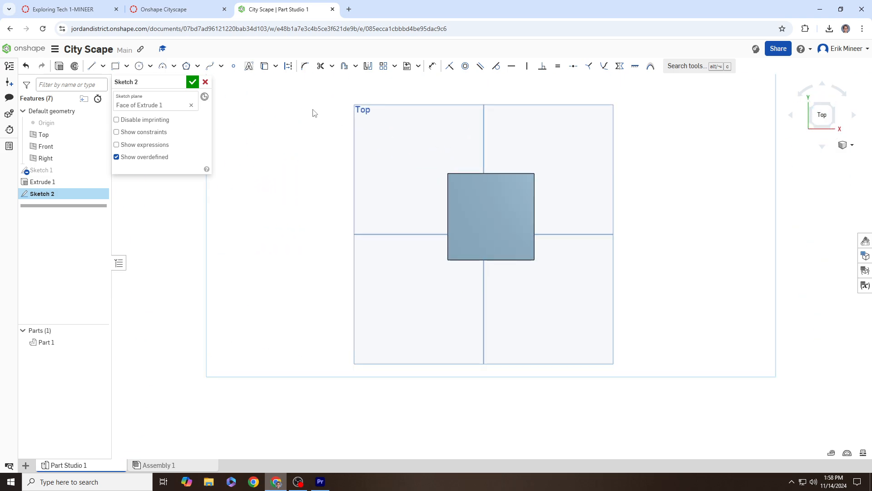
click(115, 66)
click(471, 194)
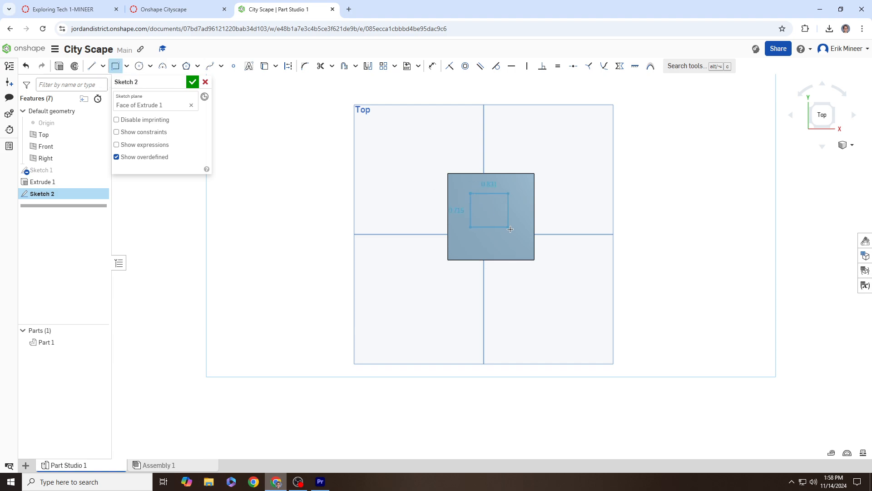
click(517, 240)
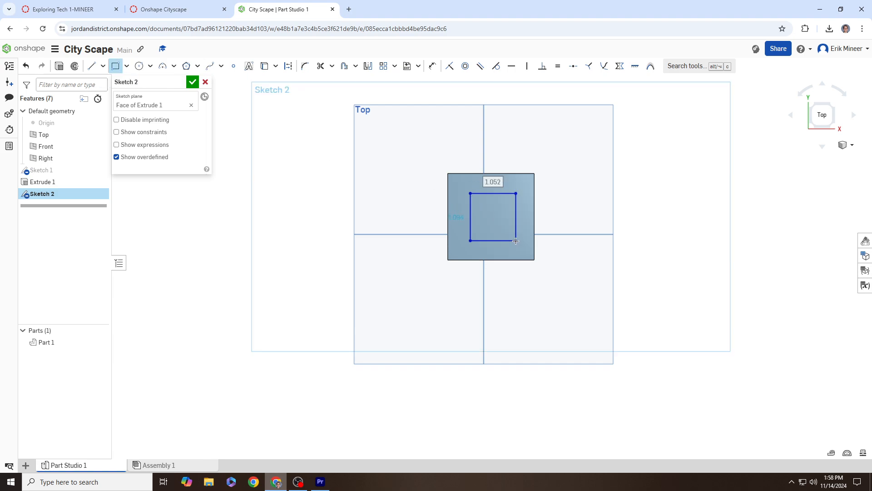
click(431, 68)
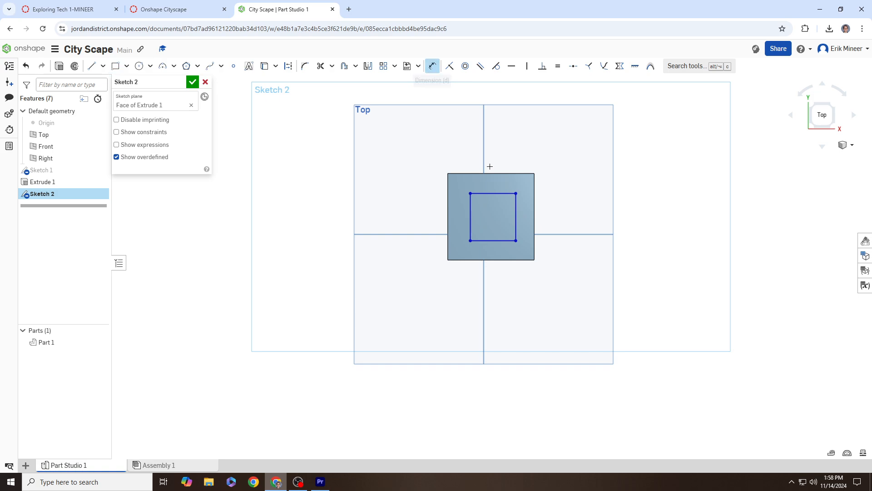
click(502, 194)
click(514, 190)
text(1)
key(Return)
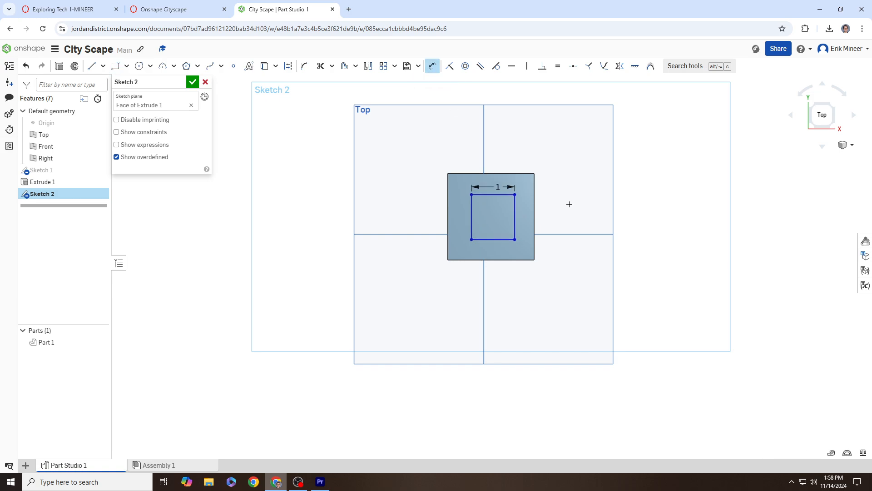
click(517, 212)
click(521, 214)
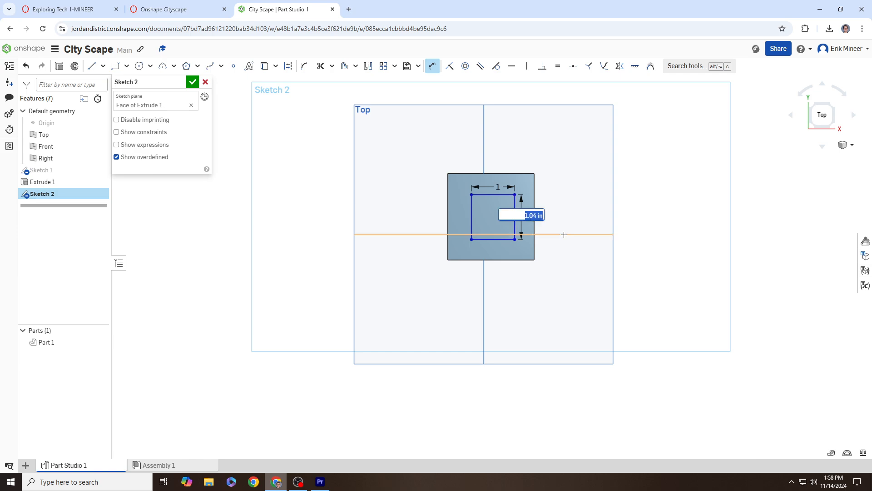
text(1)
key(Return)
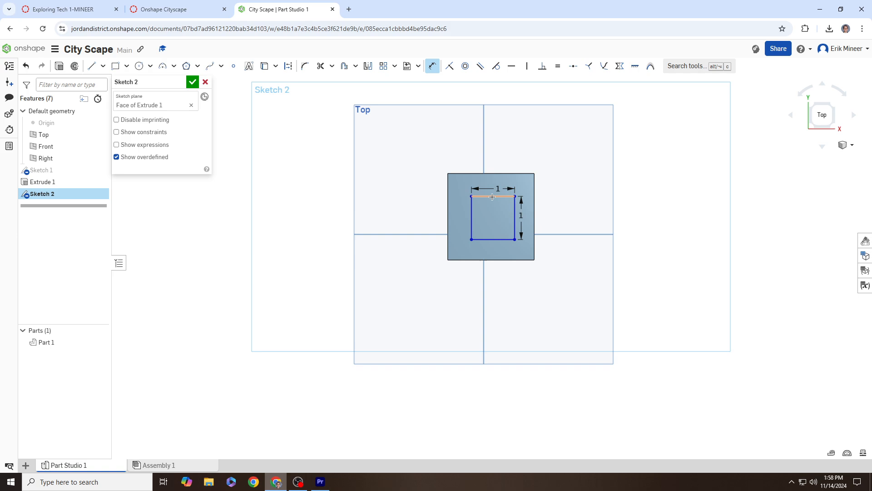
Step: Offset the square 0.5 in from the top face's left edge and 0.5 in from its top edge
click(472, 216)
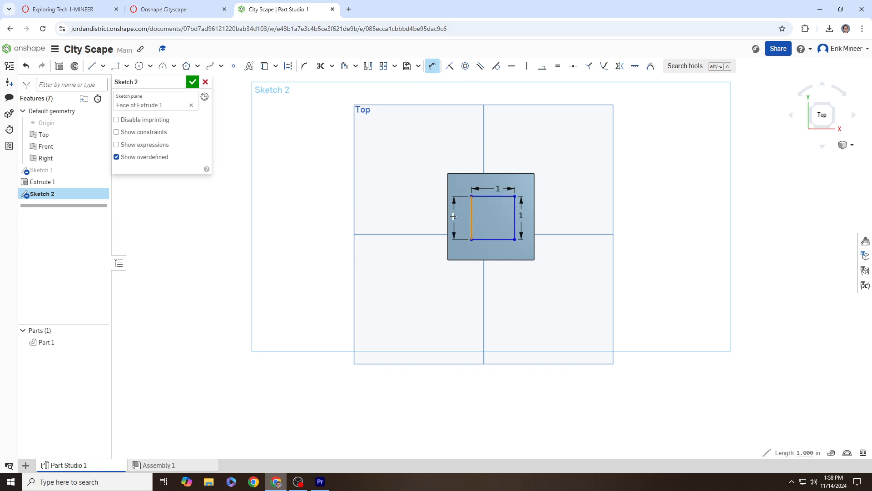
click(448, 212)
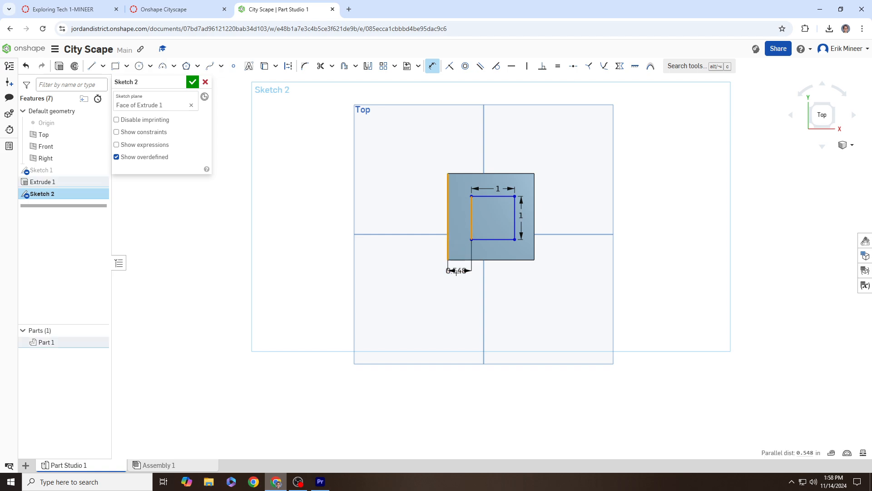
click(459, 275)
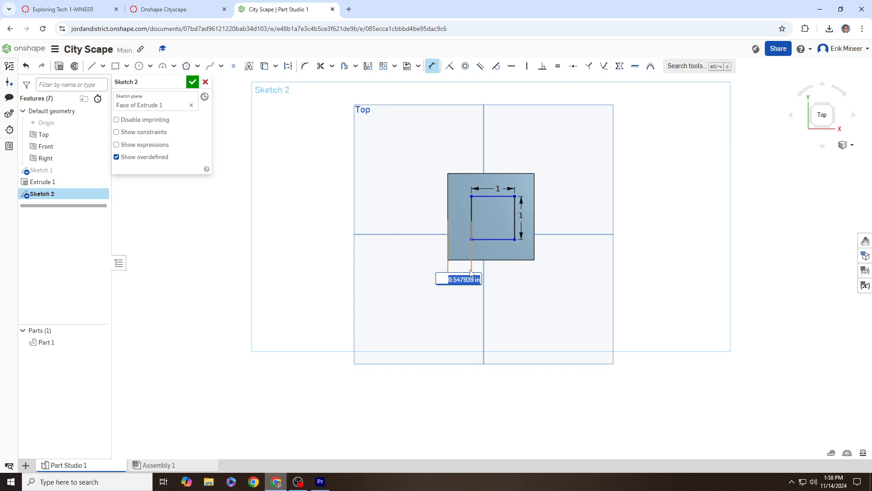
key(BackSpace)
text(.5)
key(Return)
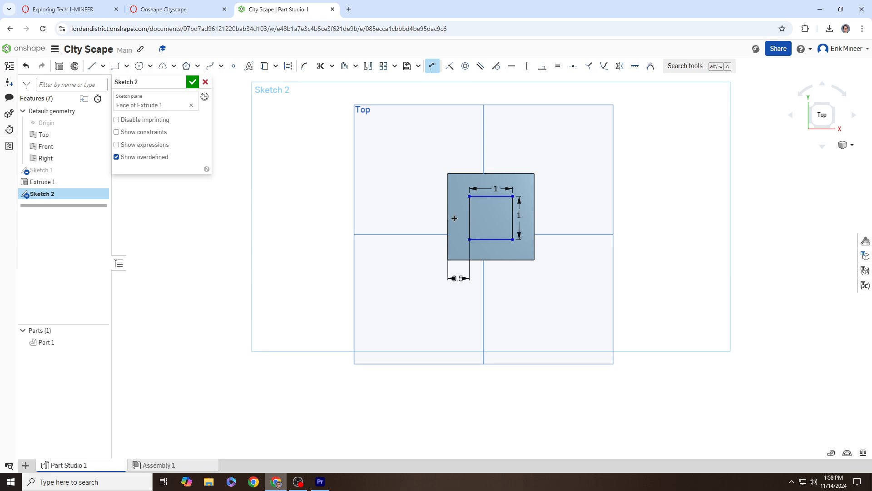
click(497, 196)
click(495, 173)
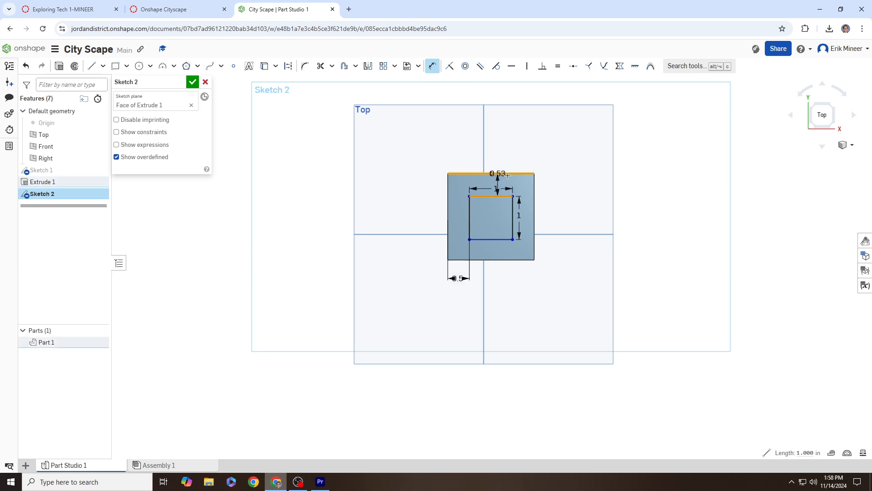
click(553, 178)
text(0.5)
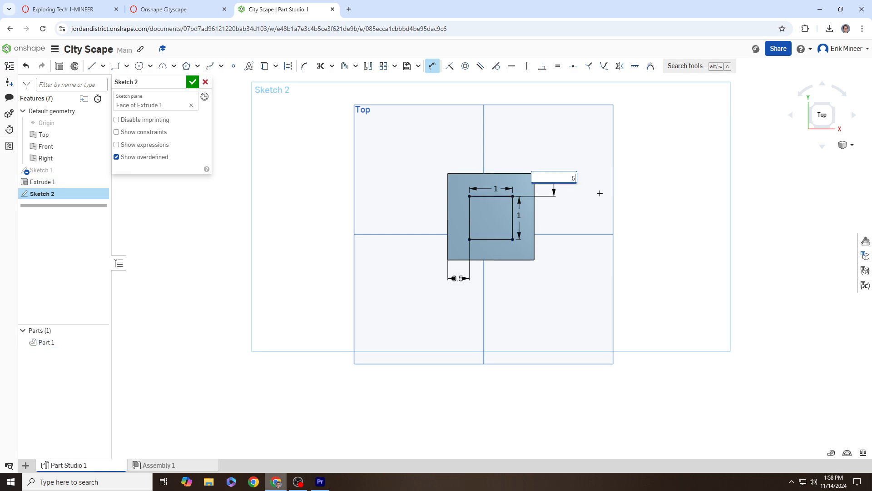
key(Return)
right_drag(586, 215, 584, 197)
Step: Highlight the 'extruded 2 inches' requirement in the Canvas assignment
click(173, 9)
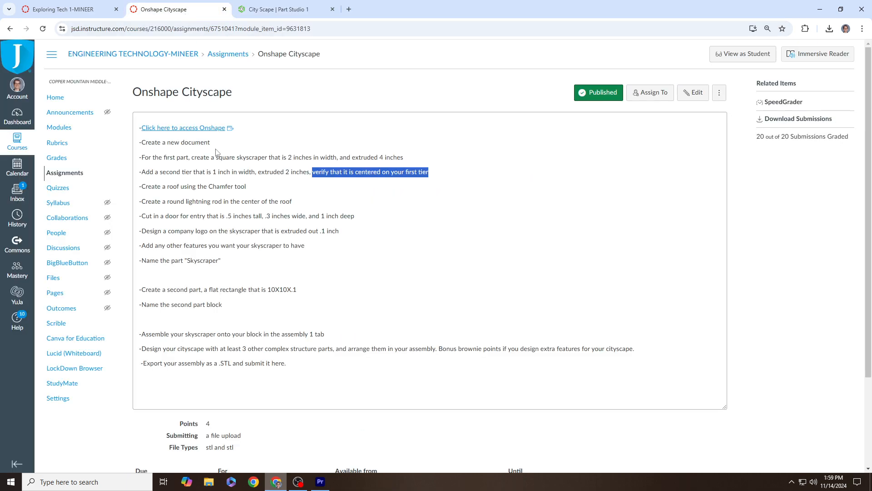
click(291, 172)
drag(259, 171, 294, 172)
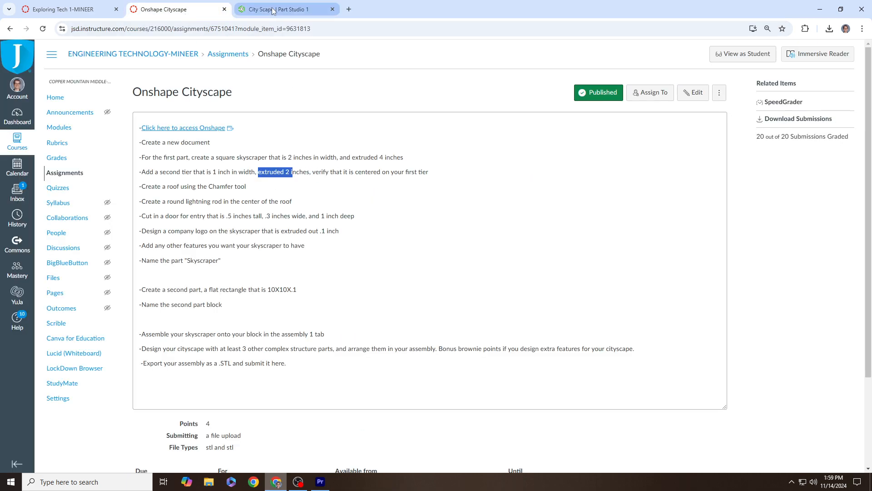
click(275, 9)
Step: Extrude Sketch 2 upward 2 in as the second tier
click(59, 66)
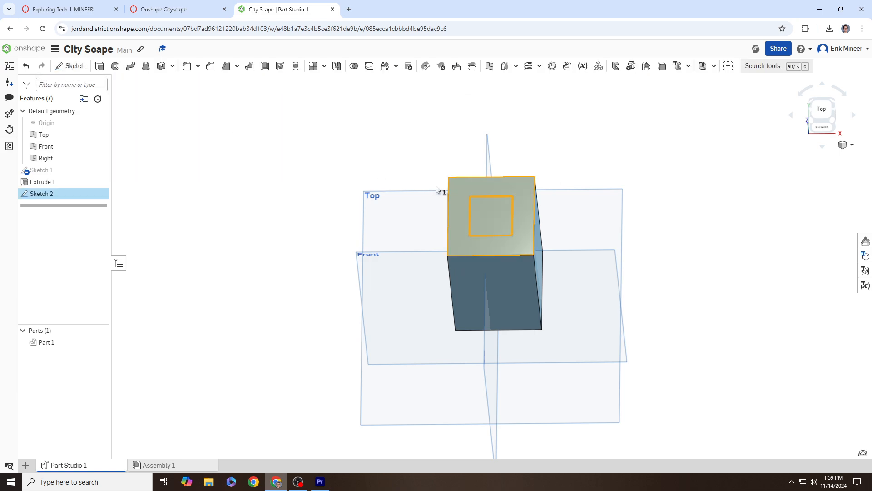
click(193, 158)
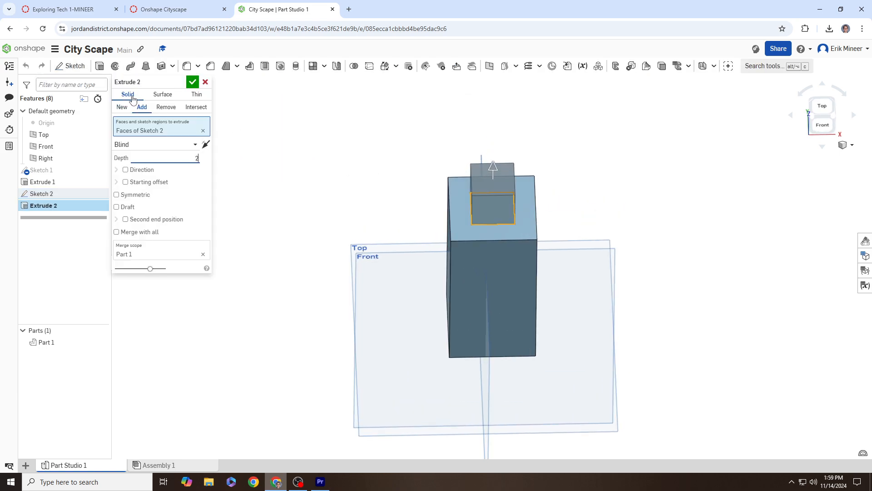
click(192, 82)
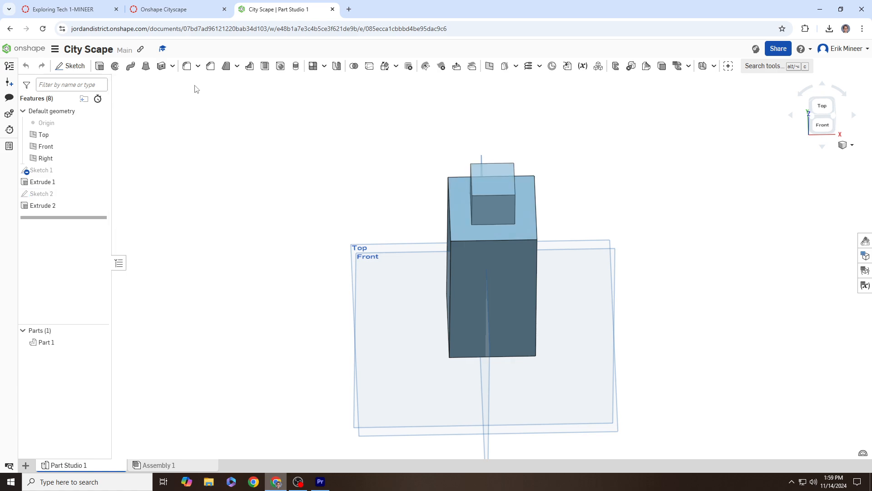
right_drag(350, 173, 310, 154)
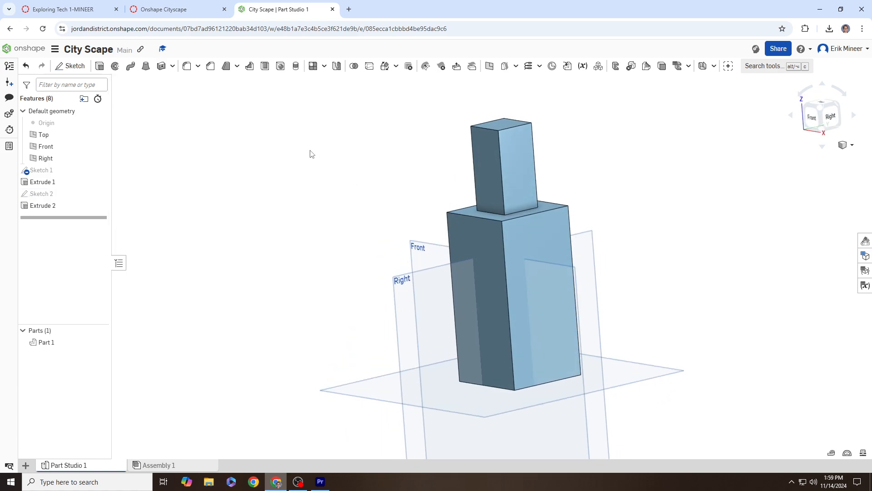
click(165, 12)
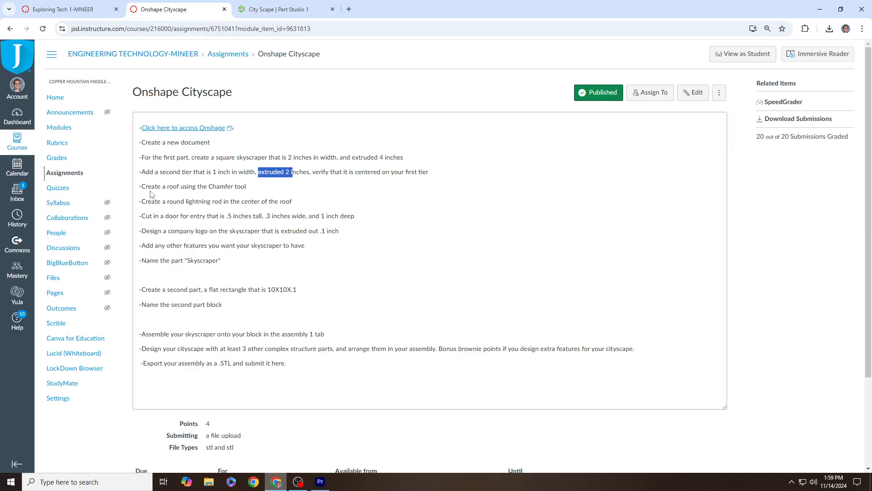
Step: Read the chamfered-roof requirement, then select the top face of the upper tier
drag(156, 189, 253, 192)
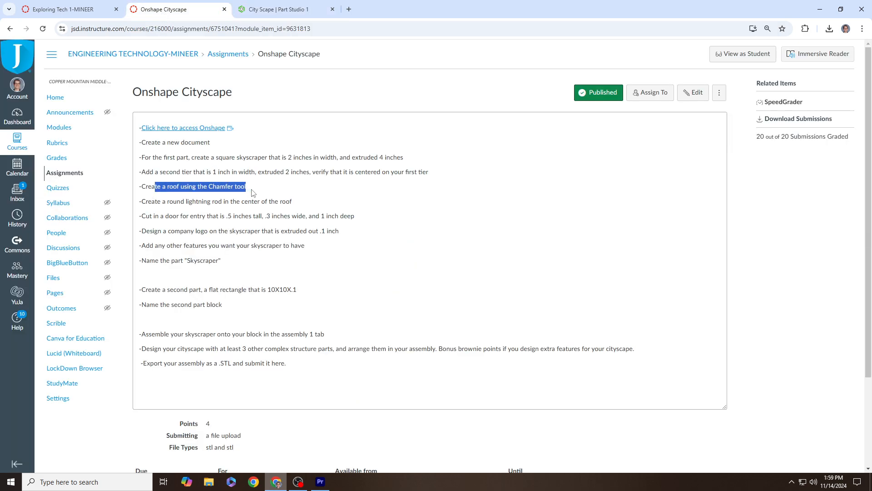
click(277, 10)
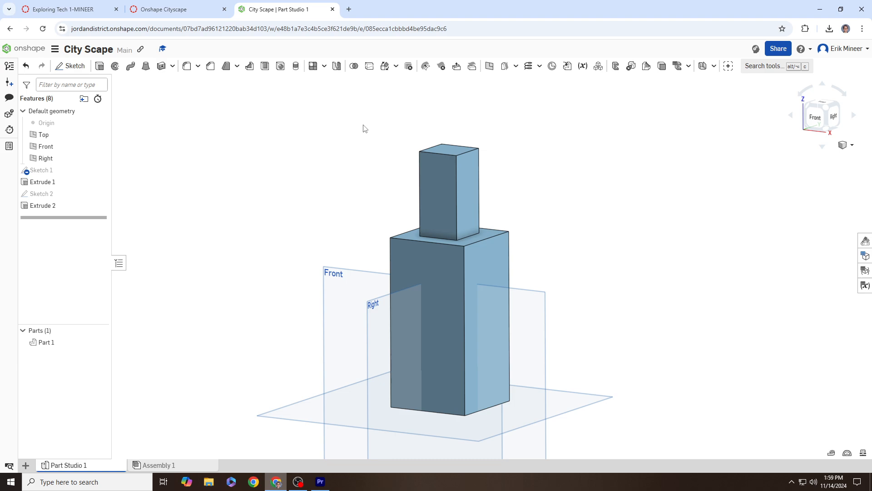
right_drag(362, 143, 363, 150)
middle_drag(363, 151, 375, 162)
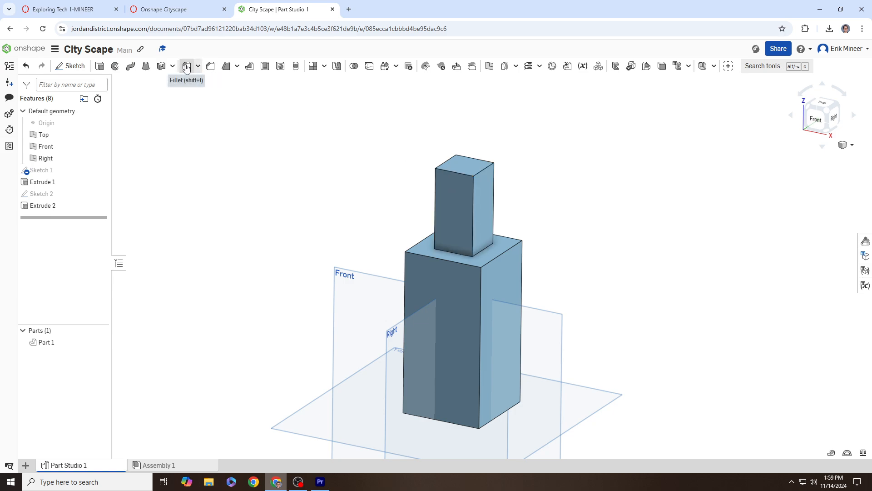
right_drag(351, 144, 361, 162)
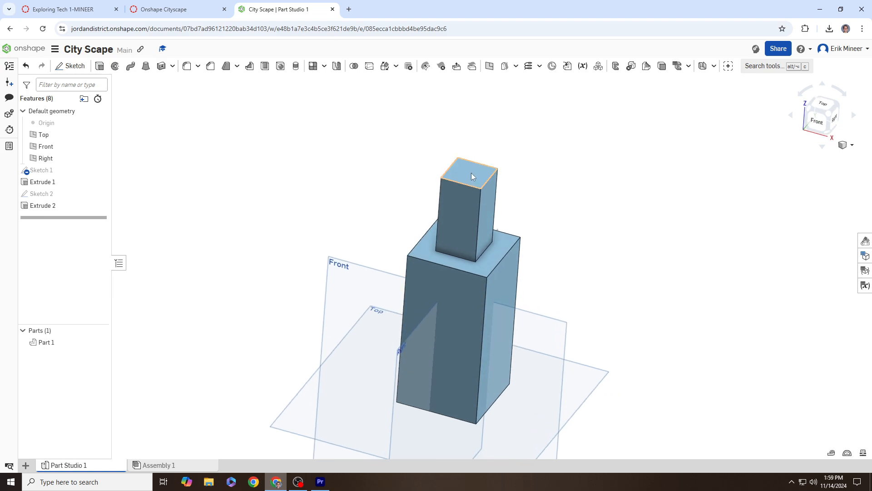
click(472, 176)
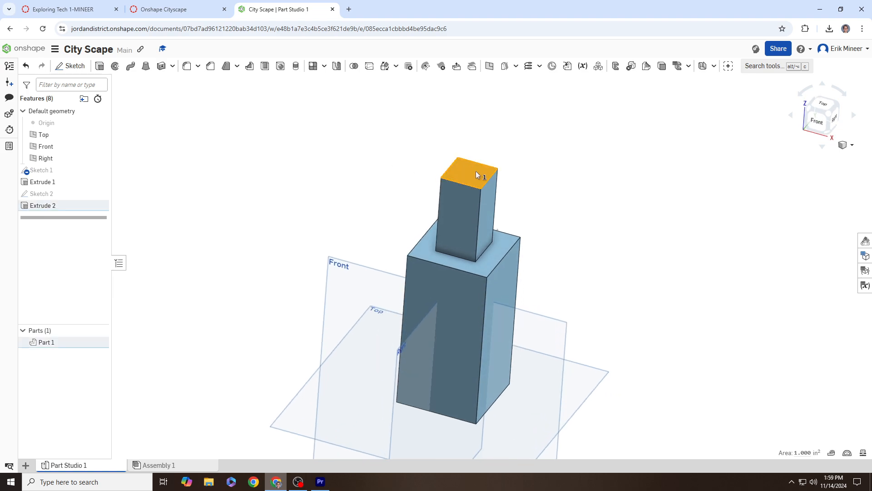
click(188, 68)
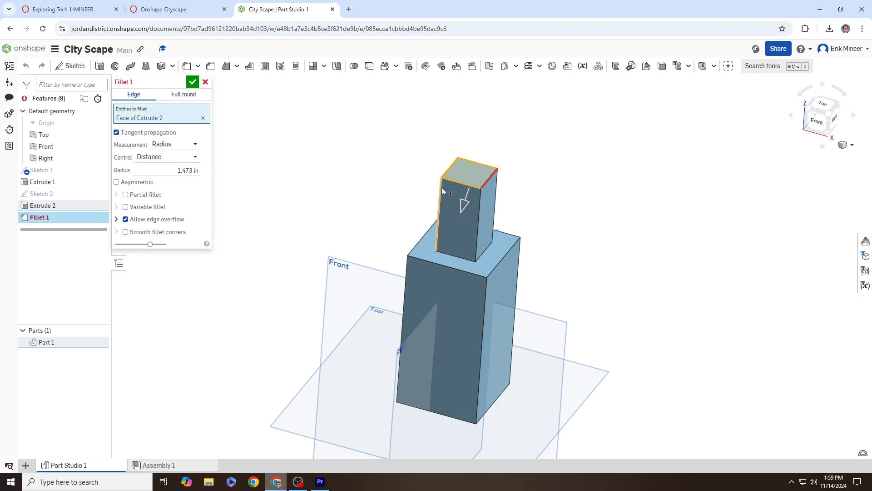
drag(465, 205, 480, 172)
scroll(479, 173, up, 5)
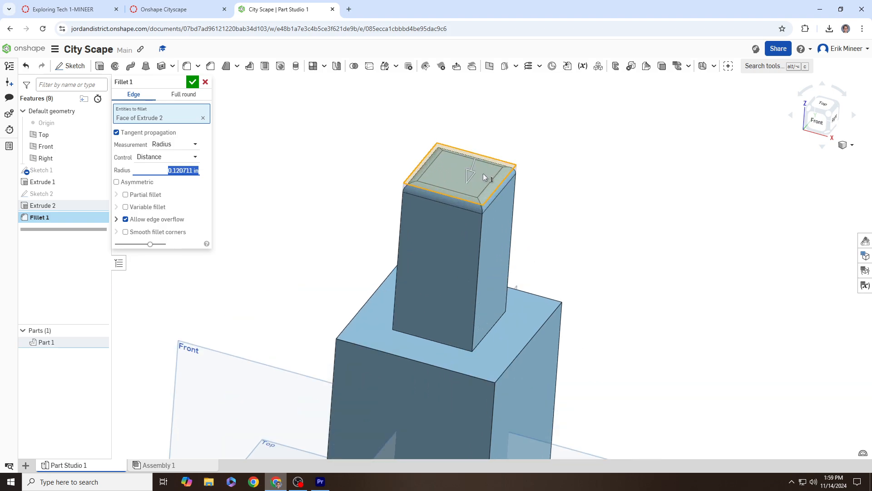
mouse_move(537, 191)
right_down()
mouse_move(540, 173)
mouse_move(509, 175)
mouse_move(512, 186)
mouse_move(524, 184)
right_up()
drag(486, 176, 481, 189)
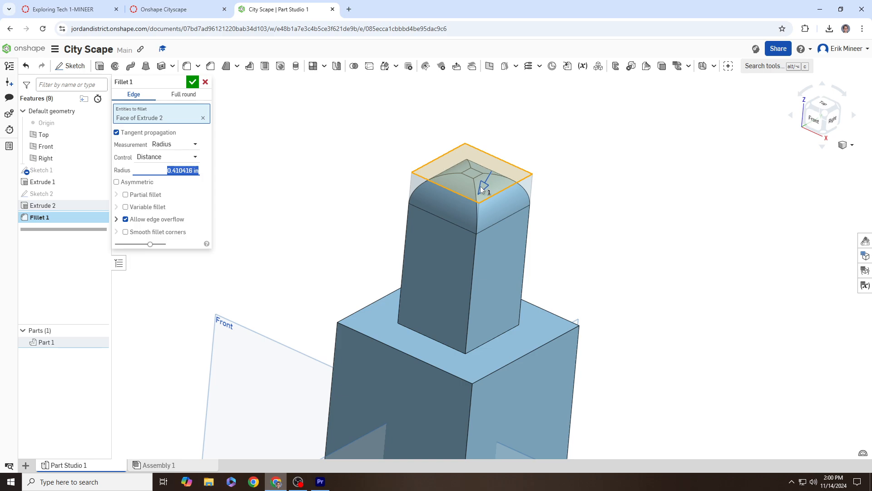
drag(481, 189, 478, 192)
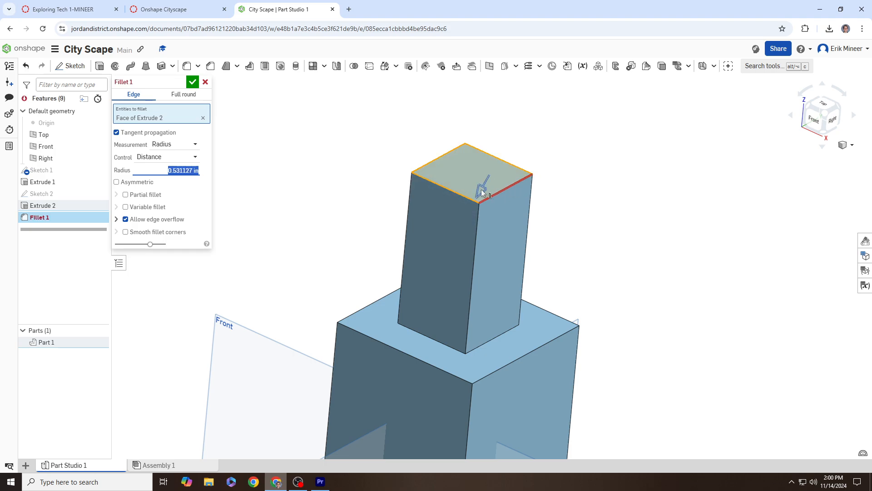
drag(482, 190, 491, 180)
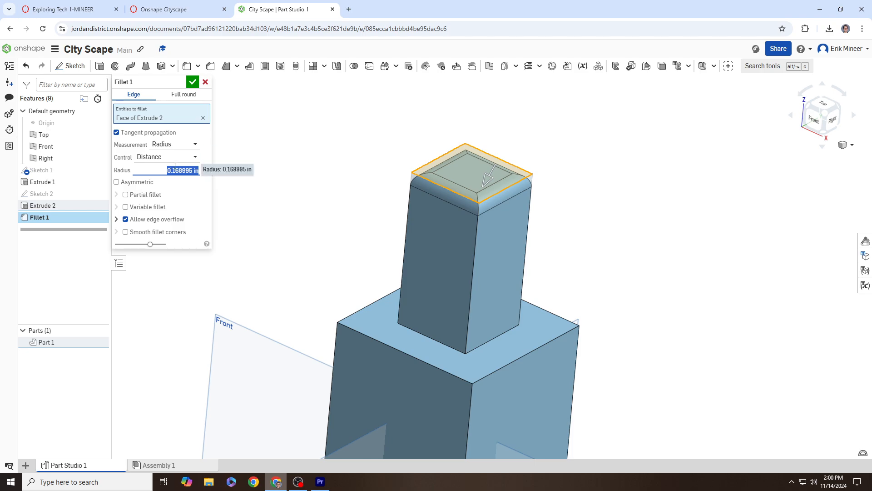
drag(172, 171, 205, 177)
click(206, 82)
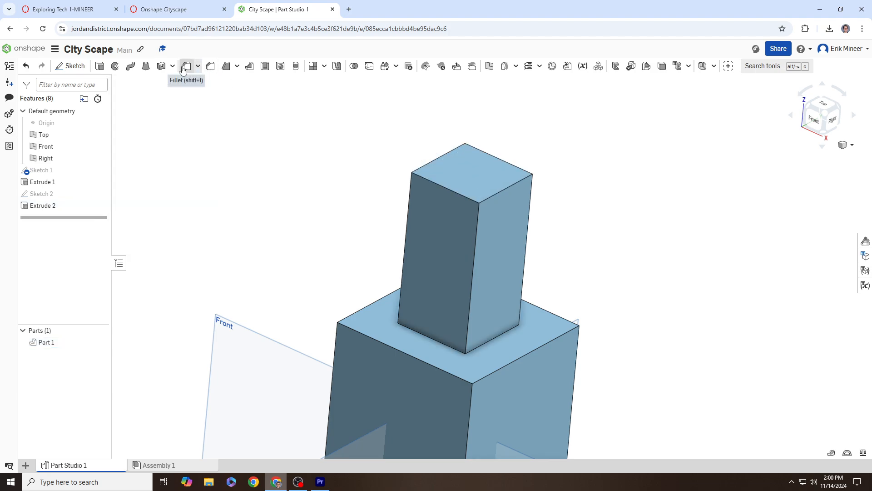
Step: Start a chamfer on the upper tier's top face and try a 0.7 in distance
click(211, 67)
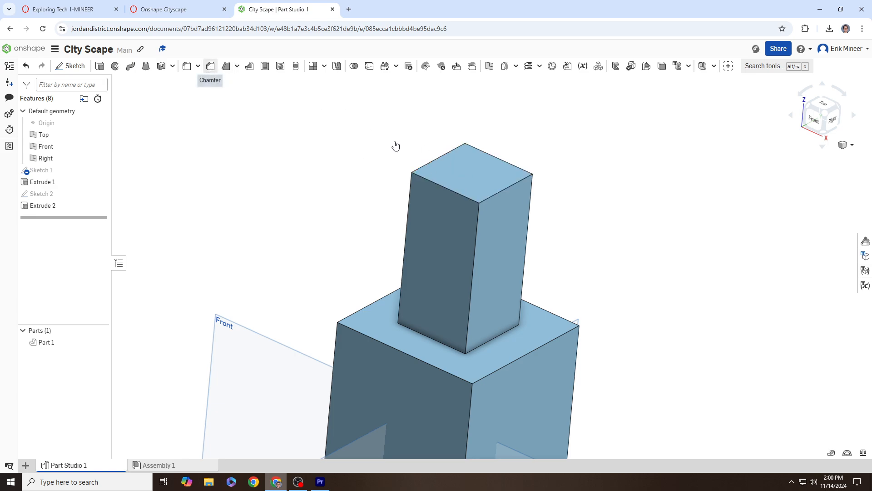
click(473, 171)
right_drag(543, 197, 536, 193)
right_drag(280, 171, 333, 177)
click(183, 153)
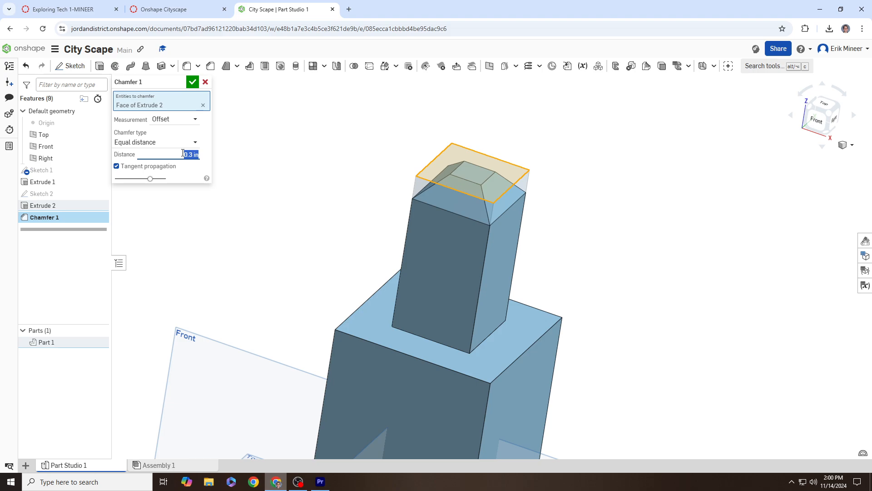
key(BackSpace)
text(.7)
key(Return)
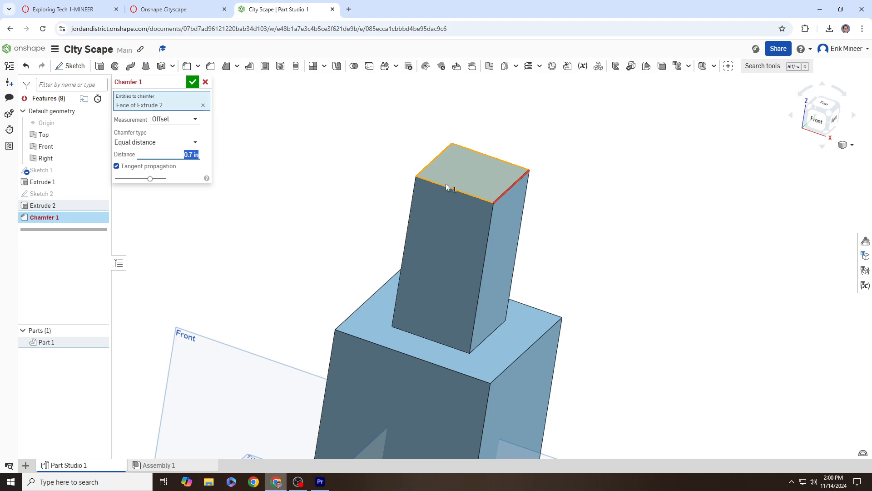
Step: Try 0.1 and 0.2 in, then settle on an equal 0.3 in roof chamfer
key(BackSpace)
text(.1)
key(Return)
key(BackSpace)
text(.2)
key(Return)
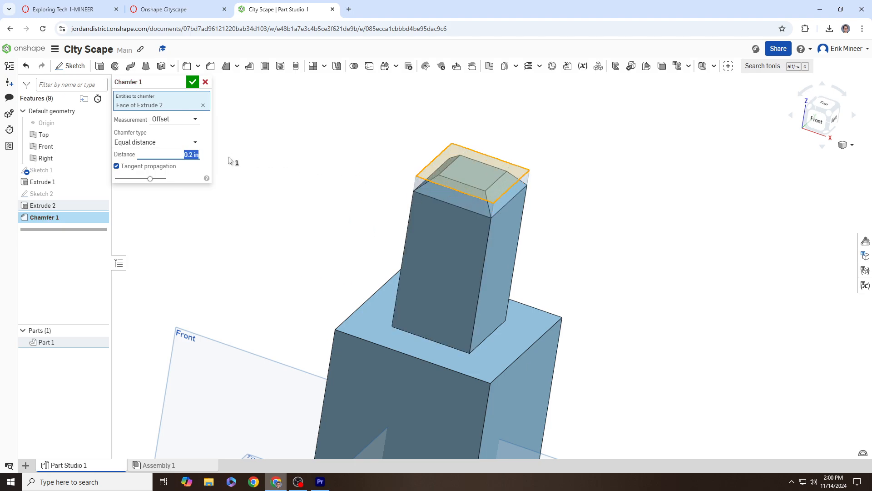
text(.3)
key(Return)
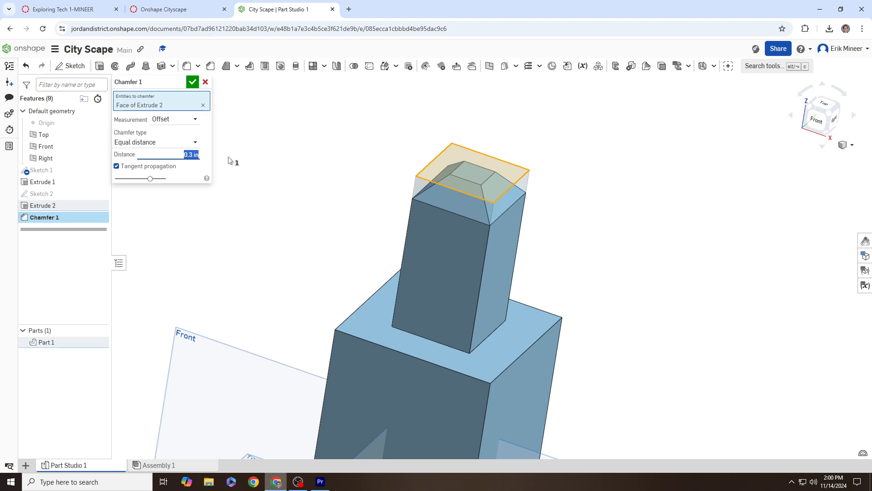
right_drag(418, 191, 457, 174)
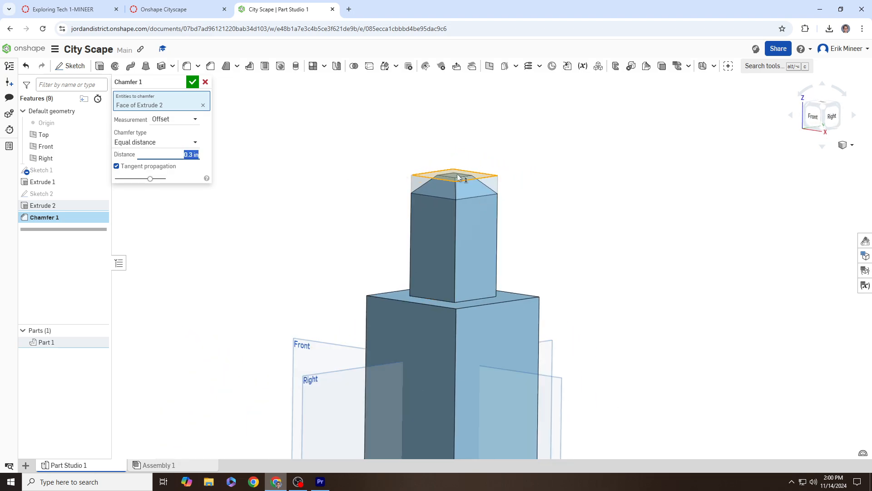
click(192, 82)
scroll(353, 199, down, 3)
right_drag(362, 196, 373, 146)
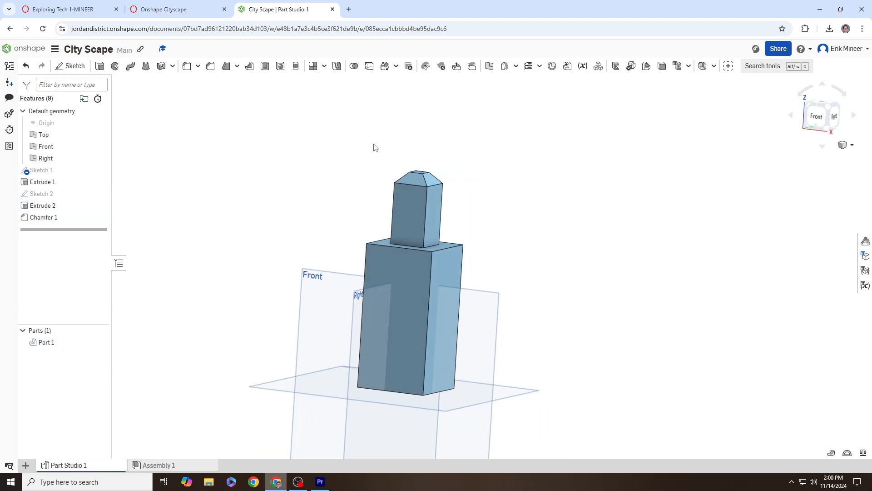
Step: Highlight the lightning rod requirement in Canvas, then return to the City Scape Part Studio
click(197, 4)
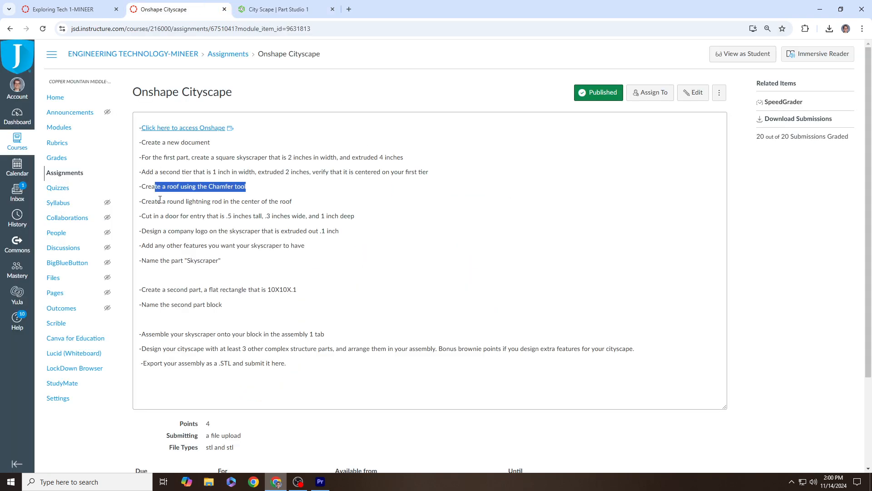
drag(160, 201, 298, 209)
click(268, 9)
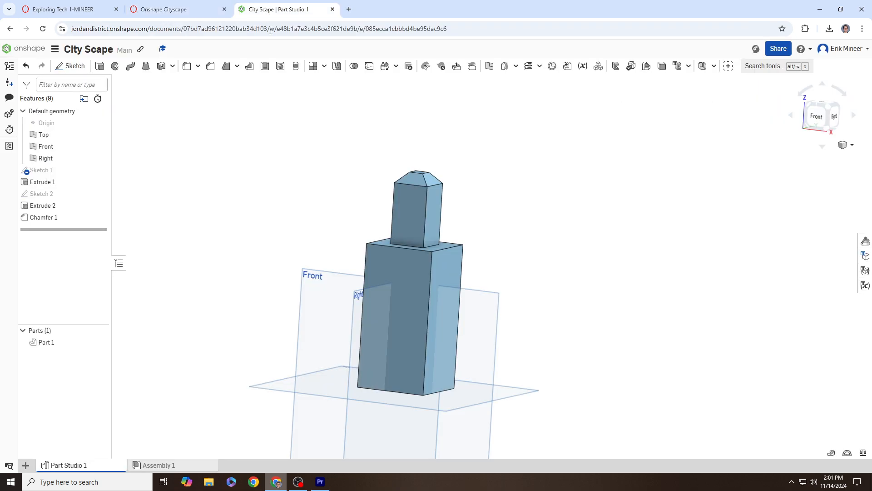
right_drag(440, 141, 424, 194)
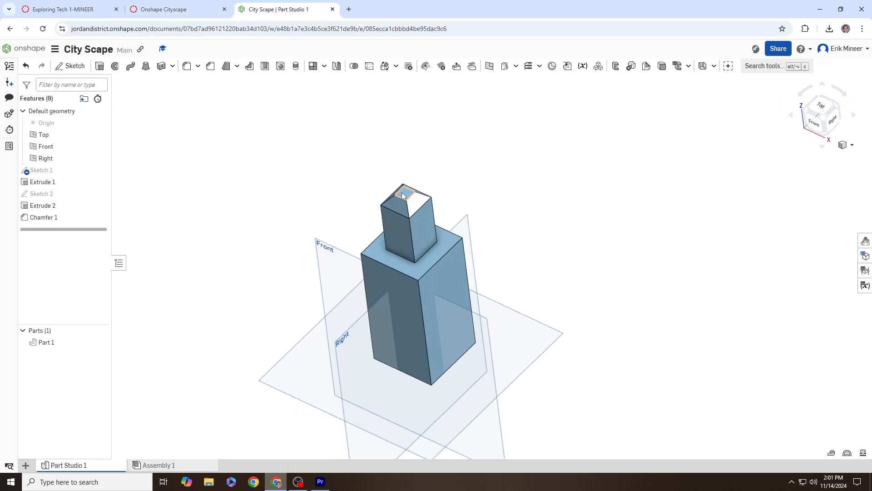
Step: Start Sketch 3 on the roof's flat top and place a center-point circle at its middle
click(71, 66)
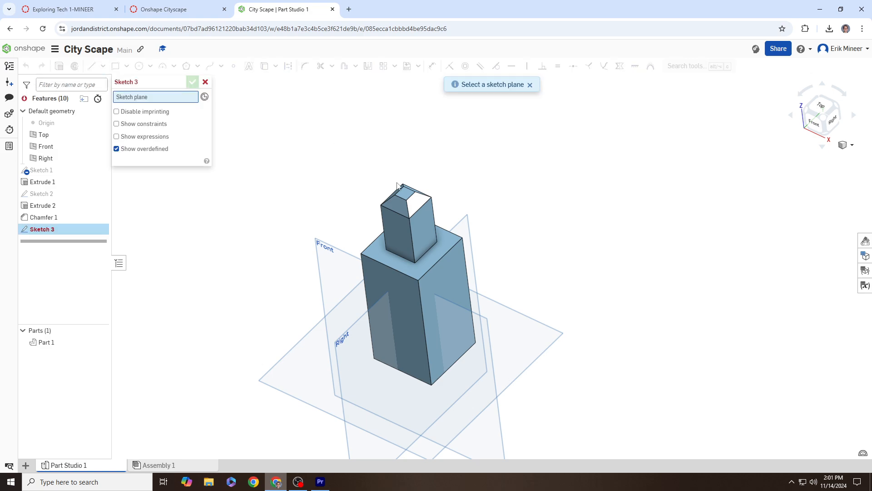
click(397, 187)
right_drag(485, 185, 526, 118)
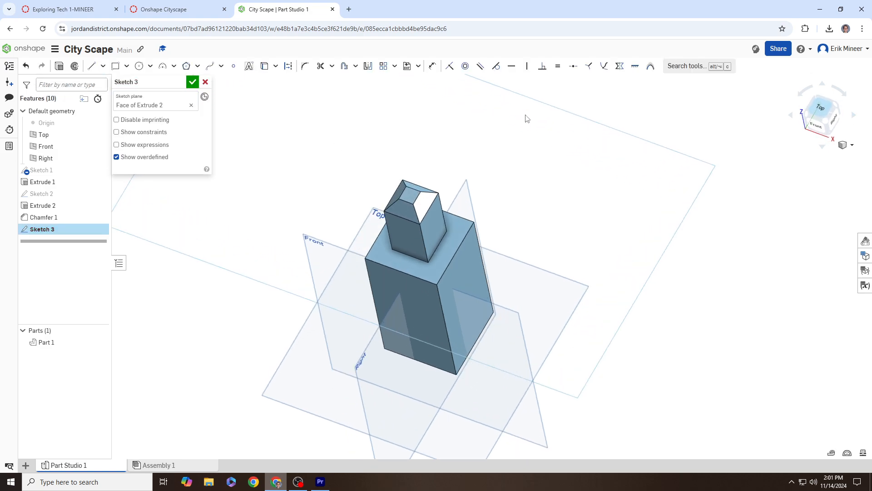
key(n)
click(115, 69)
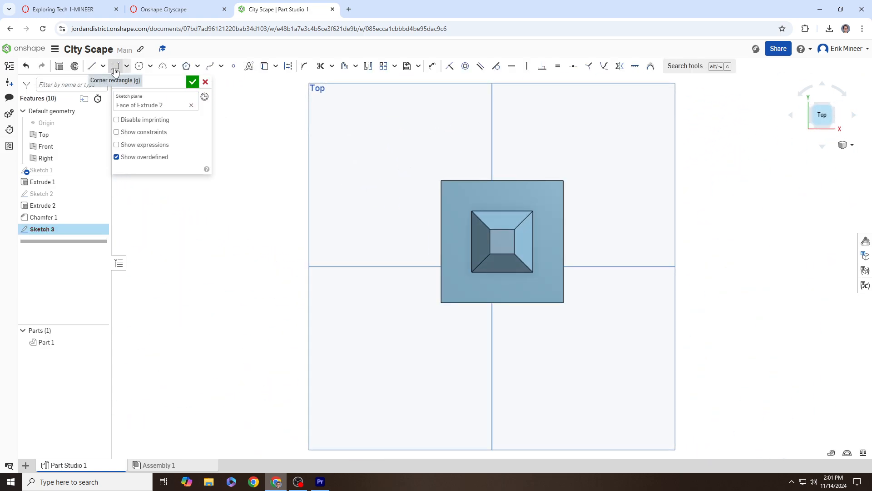
click(138, 70)
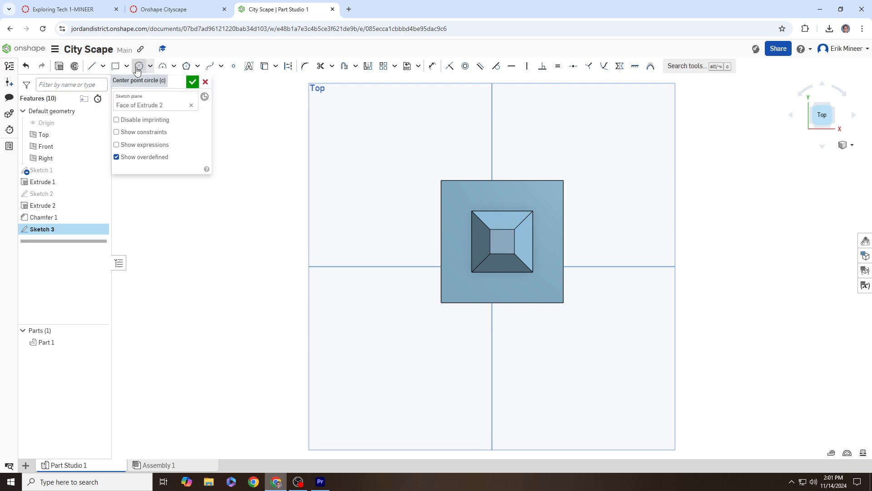
click(150, 67)
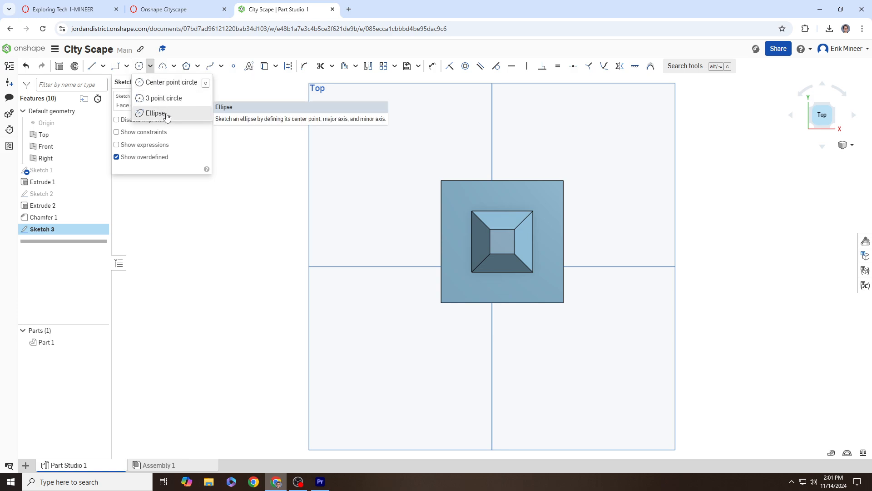
click(168, 82)
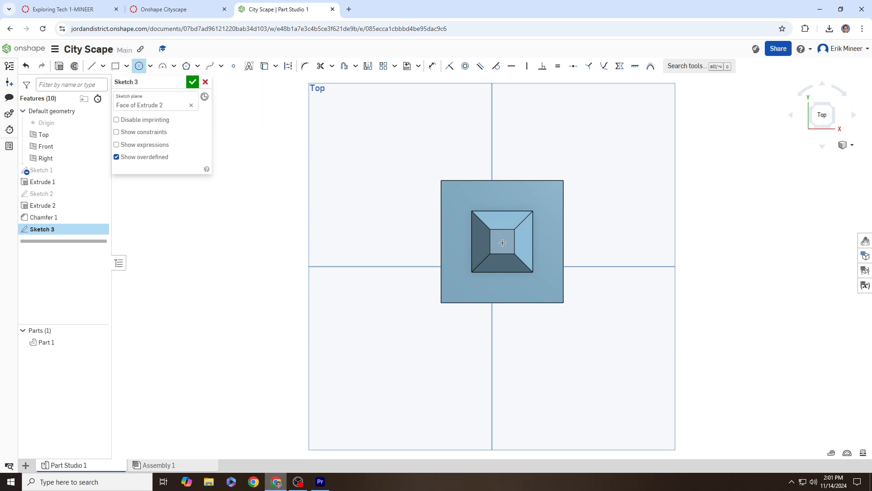
click(502, 242)
Step: Dimension the circle's diameter to 0.1 in
scroll(507, 242, up, 5)
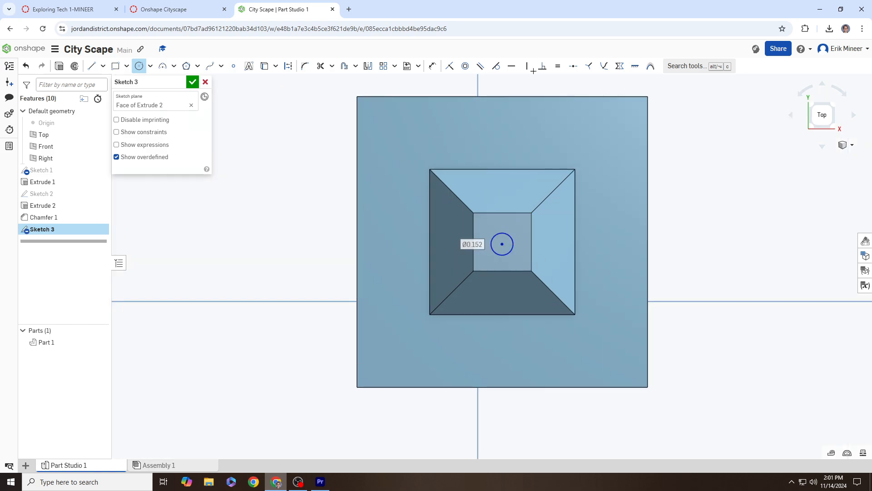
click(431, 68)
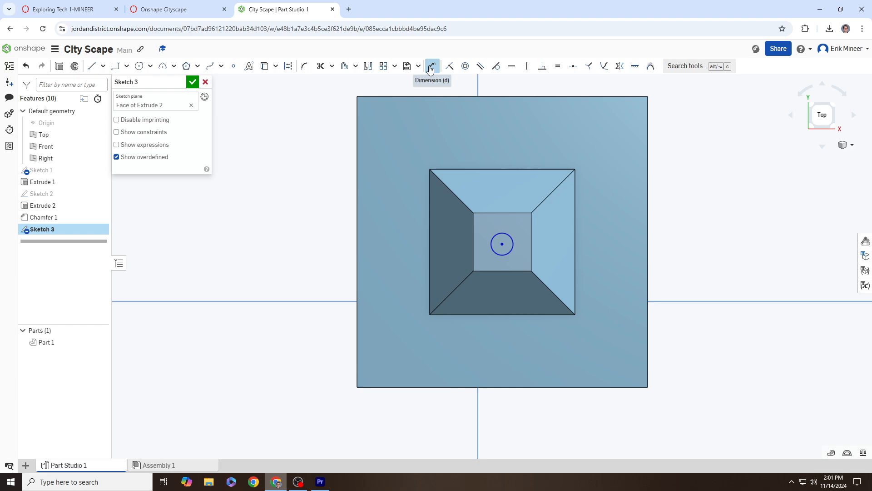
click(511, 238)
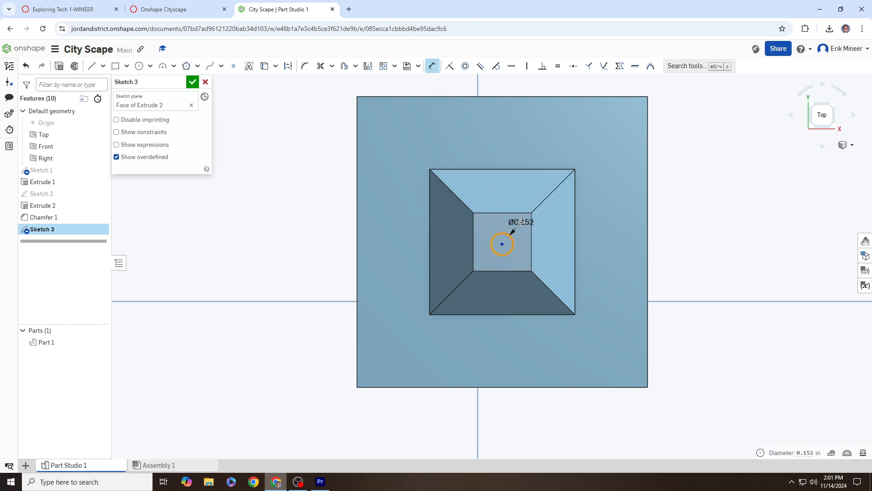
click(520, 224)
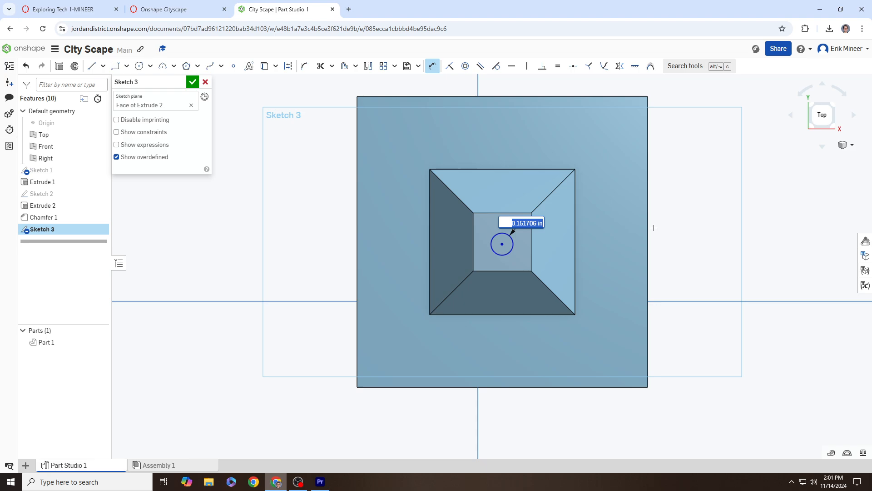
key(BackSpace)
text(.1)
key(Return)
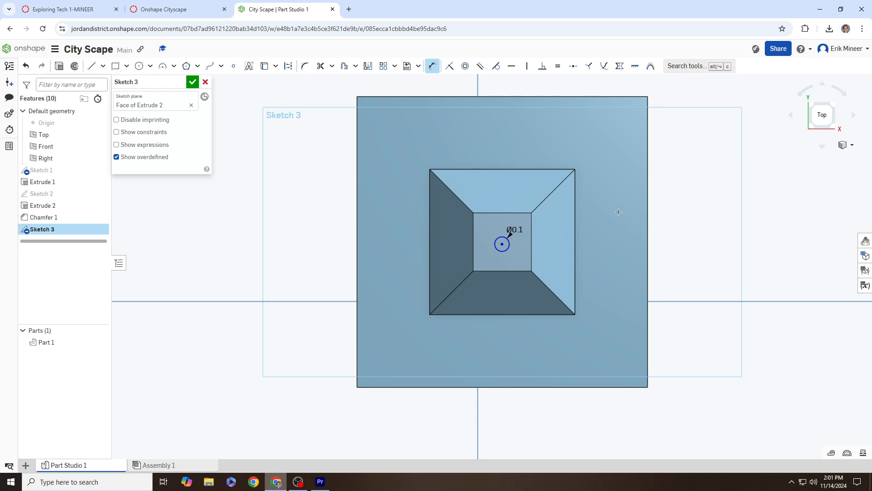
right_drag(619, 211, 613, 187)
scroll(612, 187, down, 5)
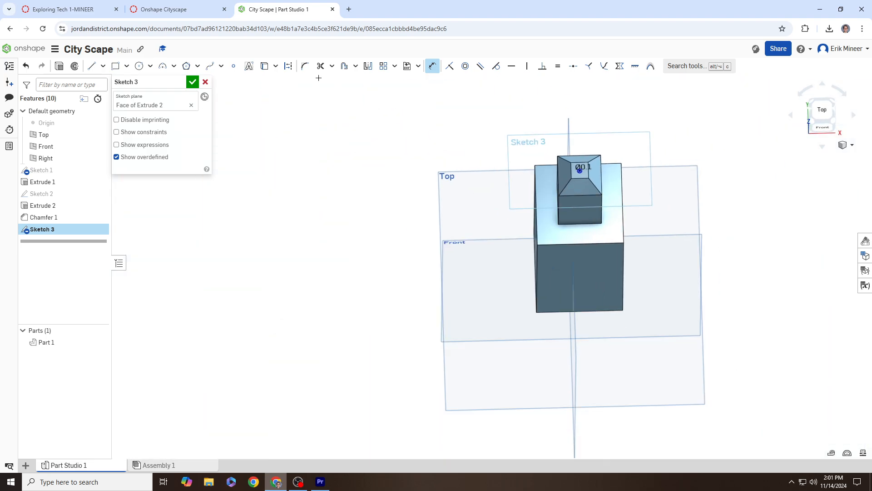
click(184, 12)
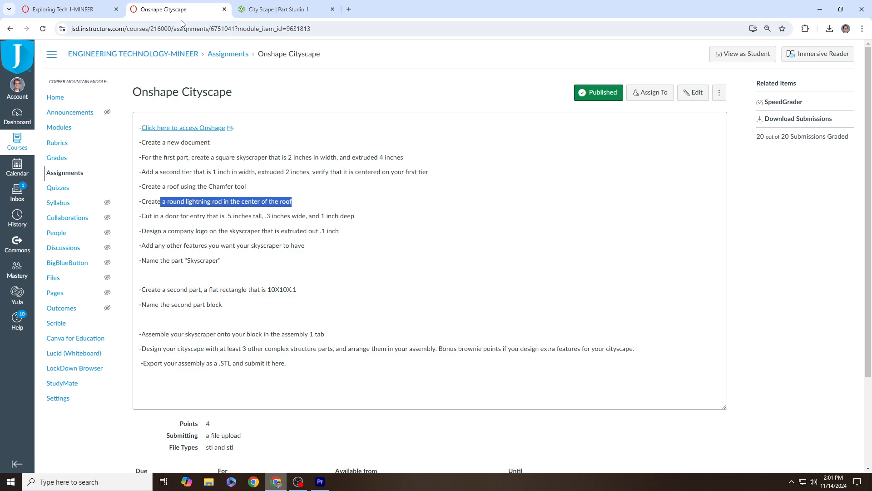
click(272, 14)
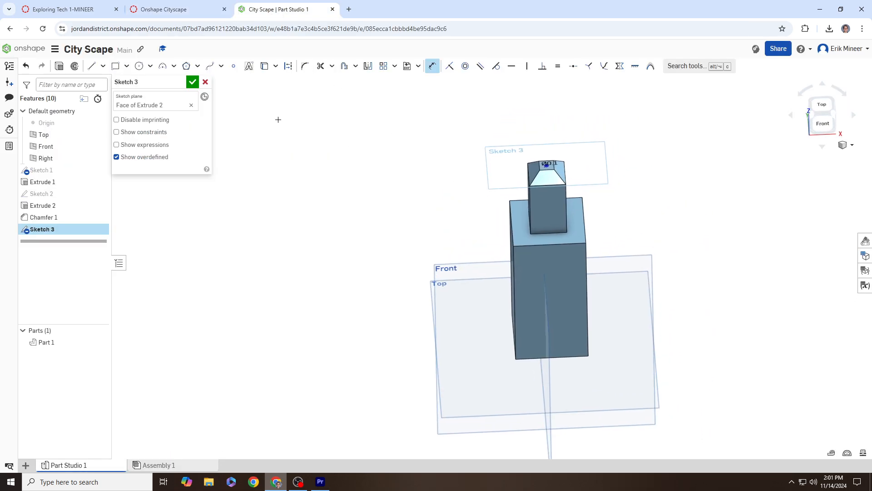
Step: Extrude the 0.1 in roof circle upward about 2.29 in into a thin lightning rod
click(59, 67)
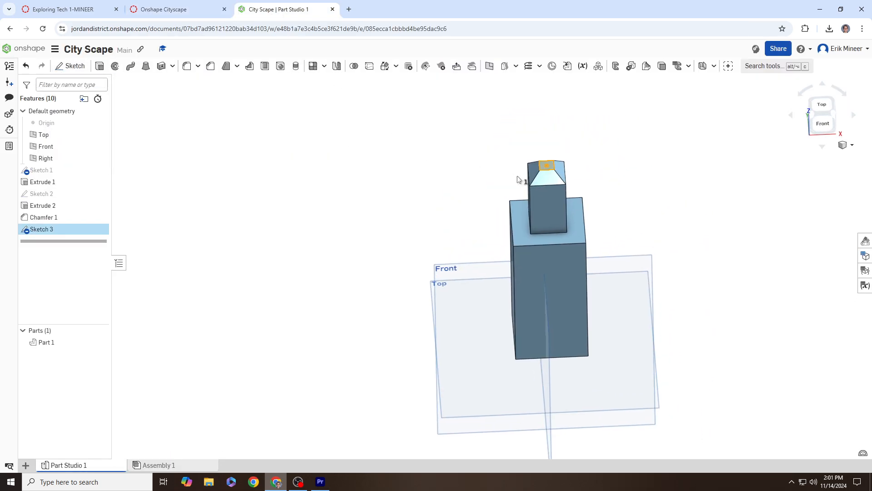
drag(546, 96, 548, 82)
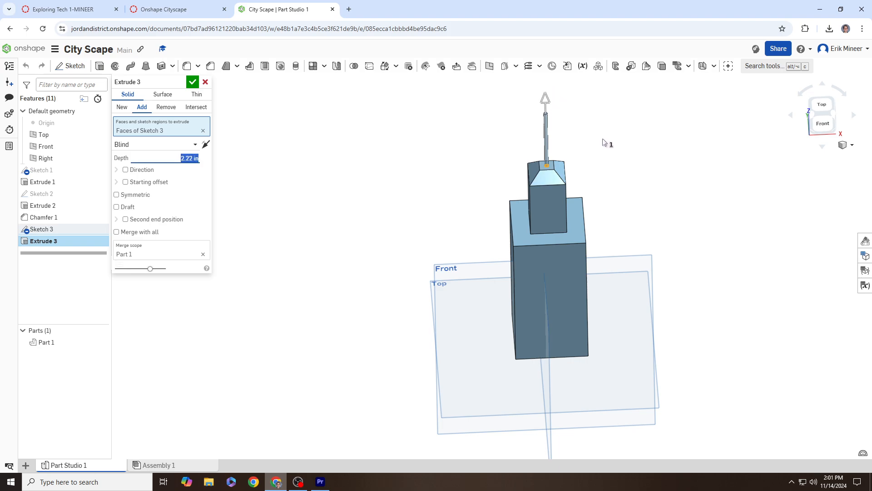
middle_drag(607, 140, 582, 196)
drag(526, 141, 527, 124)
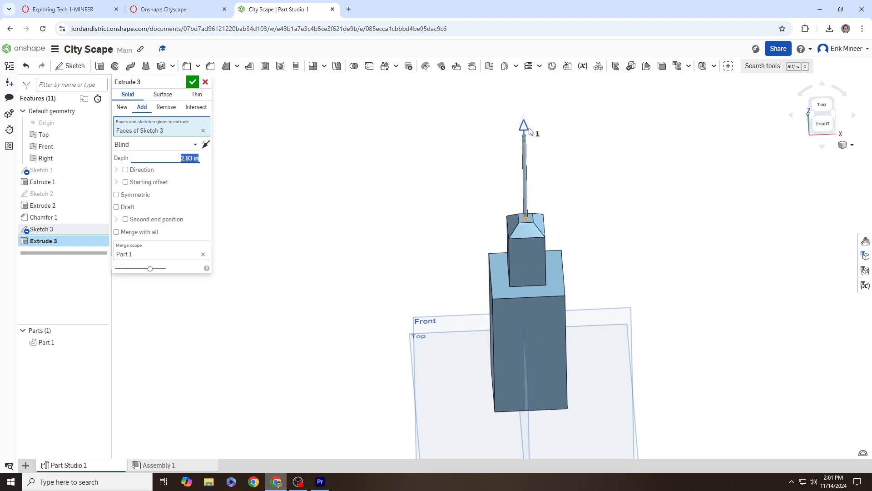
click(193, 81)
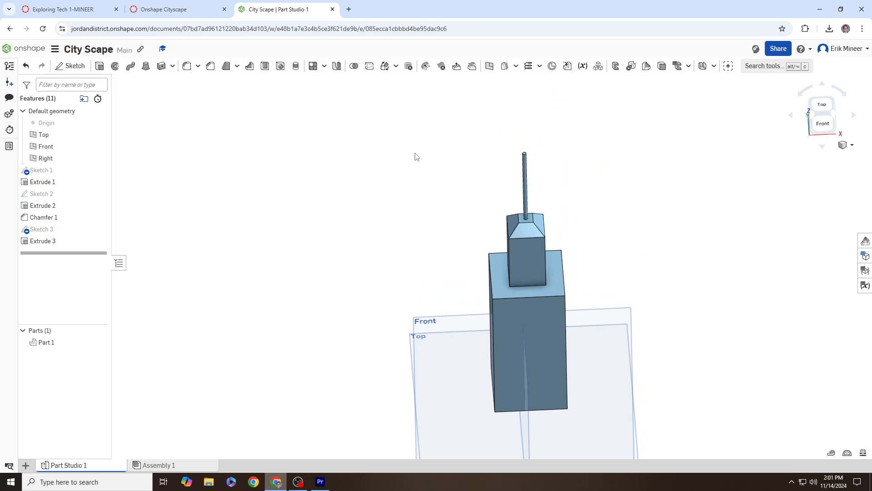
right_drag(415, 157, 460, 165)
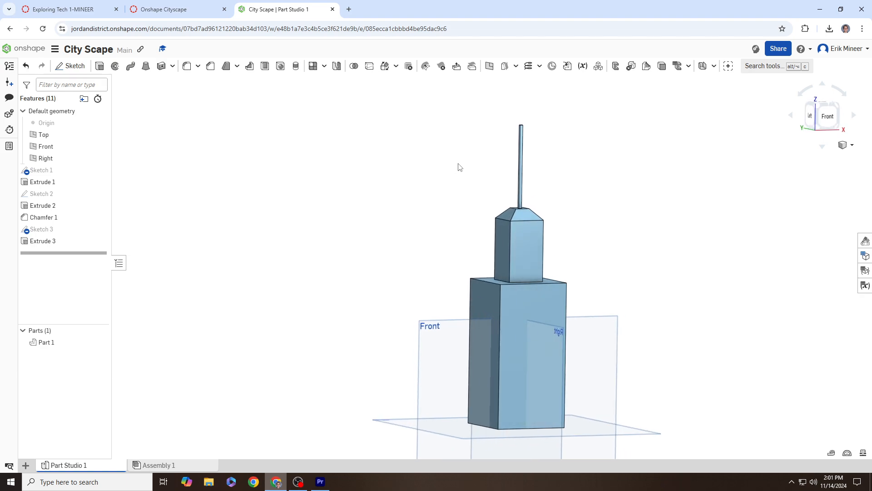
Step: Review the door size requirement in the Canvas assignment instructions
click(190, 4)
drag(160, 216, 310, 217)
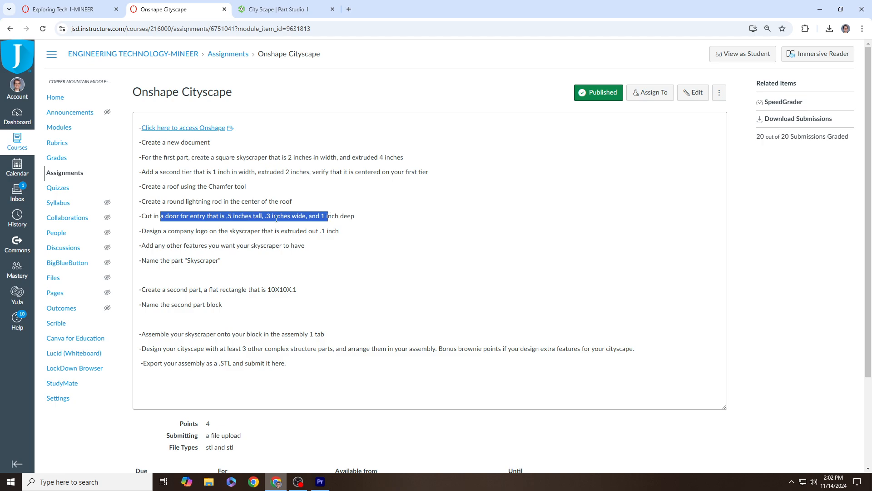
click(283, 9)
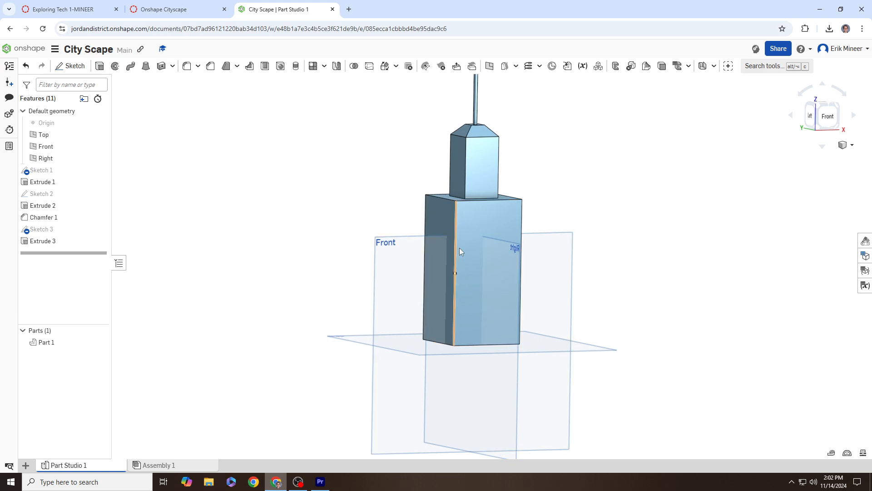
Step: Start a sketch on the lower tower's side face, viewed straight on from the right
right_drag(564, 286, 507, 258)
click(507, 258)
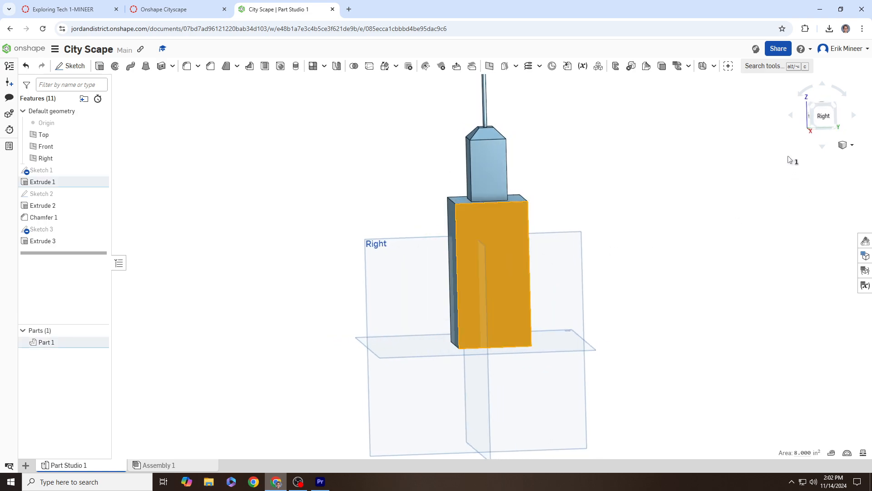
click(824, 122)
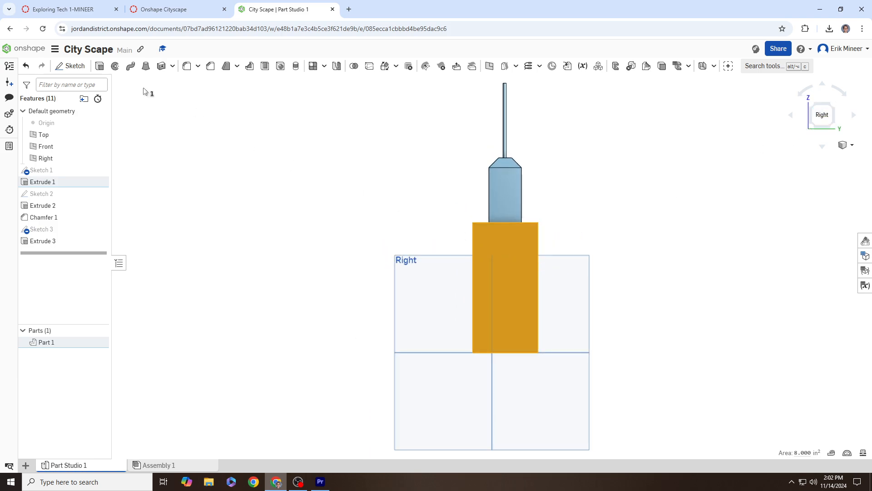
click(75, 66)
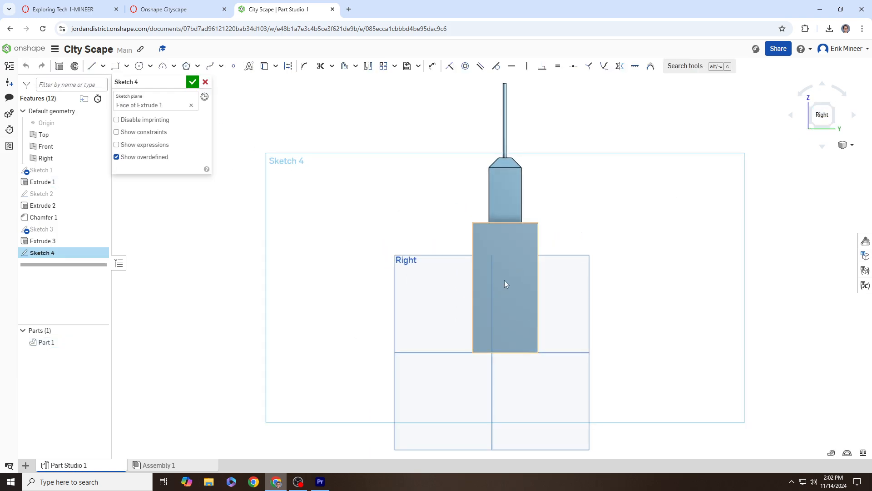
Step: Draw a corner rectangle resting on the bottom edge and reshape it narrower and taller
click(116, 67)
scroll(500, 318, up, 5)
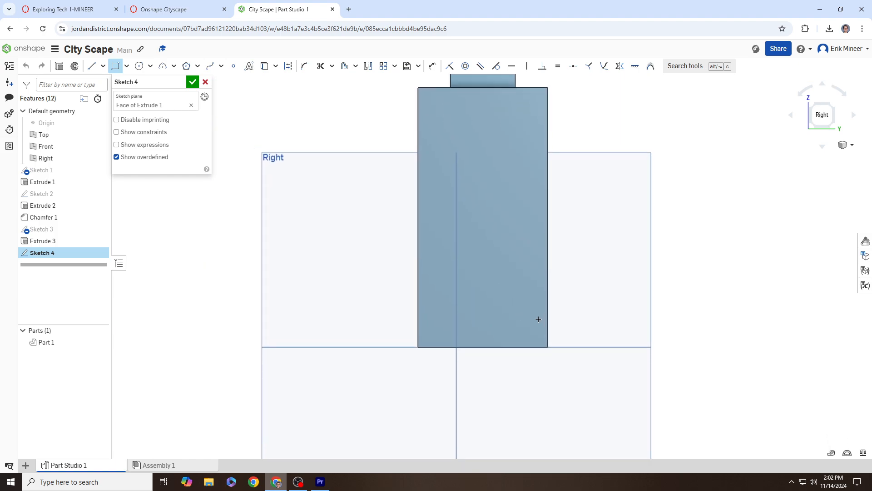
click(516, 304)
scroll(536, 346, up, 3)
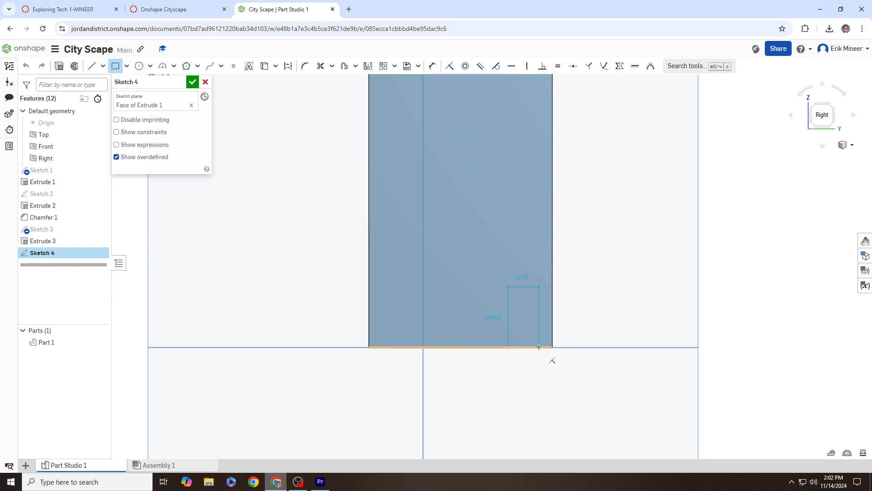
click(539, 347)
scroll(520, 357, up, 3)
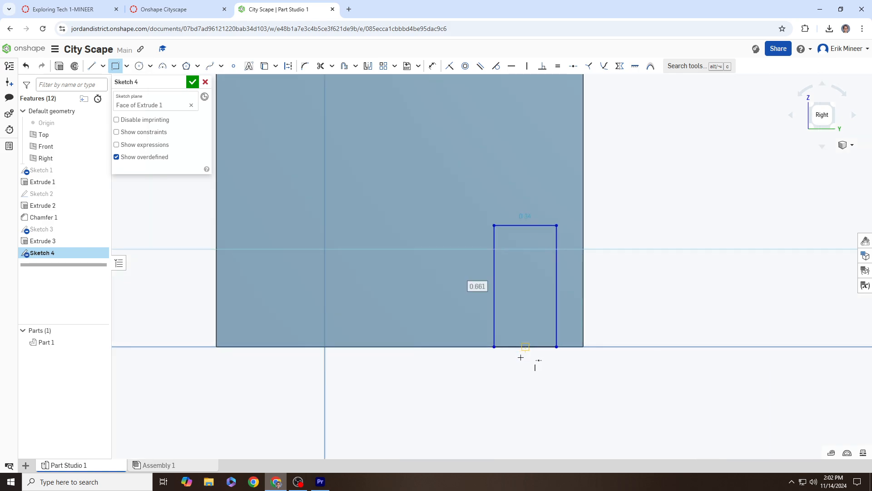
scroll(521, 357, up, 1)
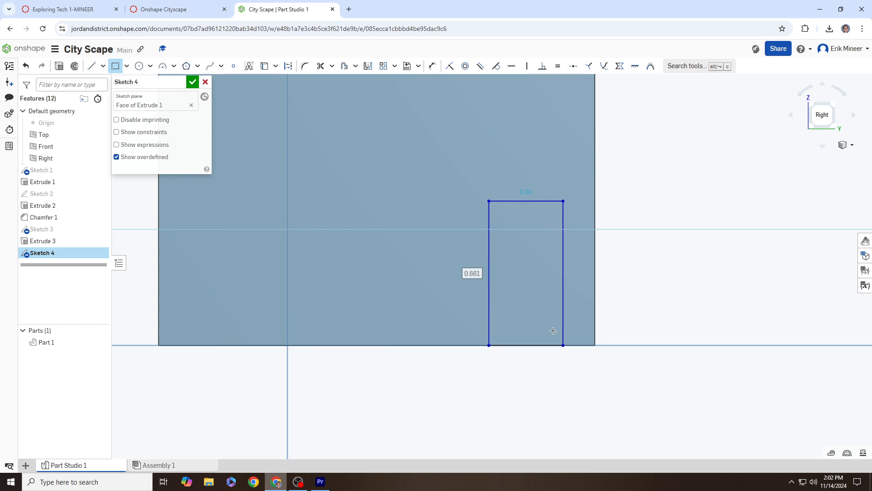
key(Escape)
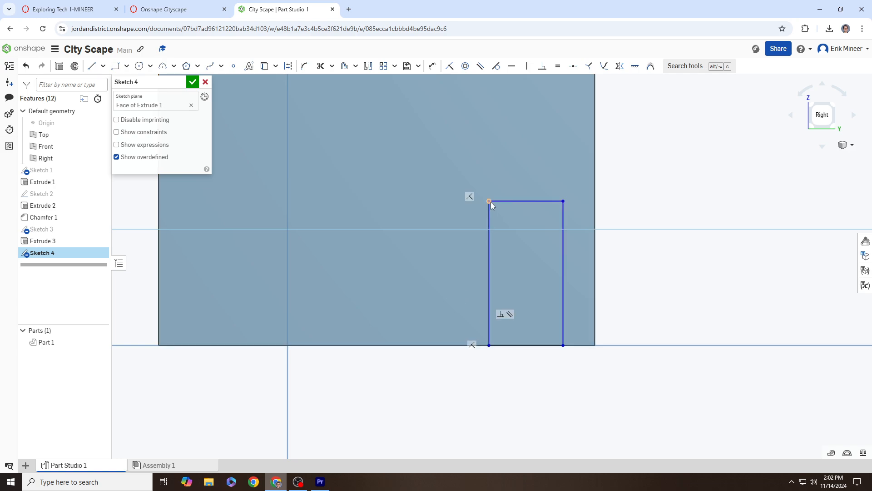
drag(491, 202, 473, 209)
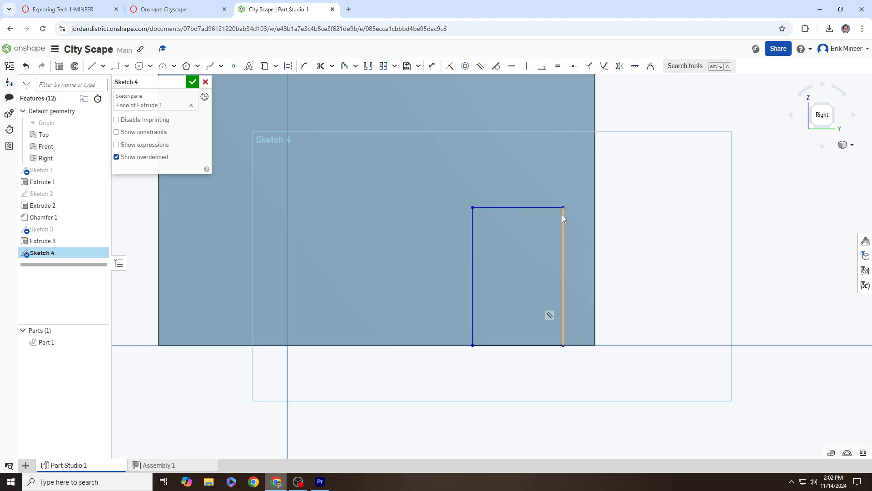
drag(562, 218, 569, 214)
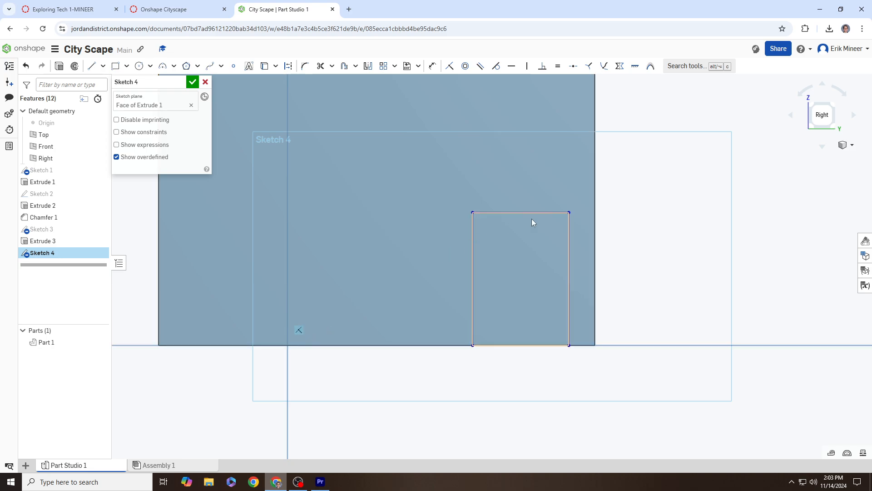
mouse_move(569, 213)
mouse_down()
mouse_move(513, 204)
mouse_move(567, 219)
mouse_up()
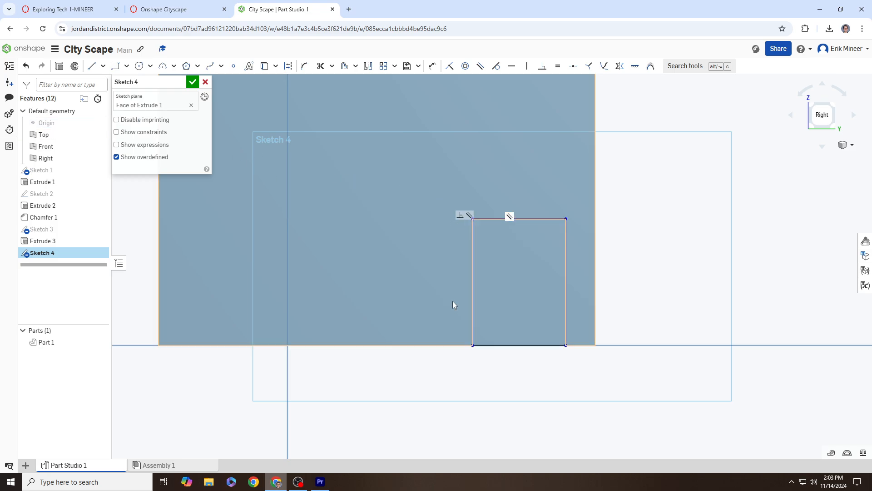
Step: Recheck the door spec and dimension the door rectangle's height to 0.5 in
click(207, 12)
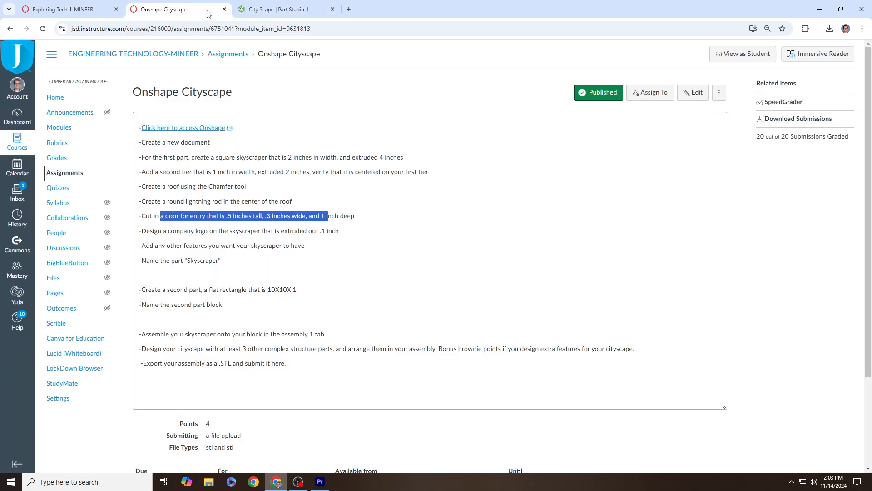
click(277, 11)
click(566, 268)
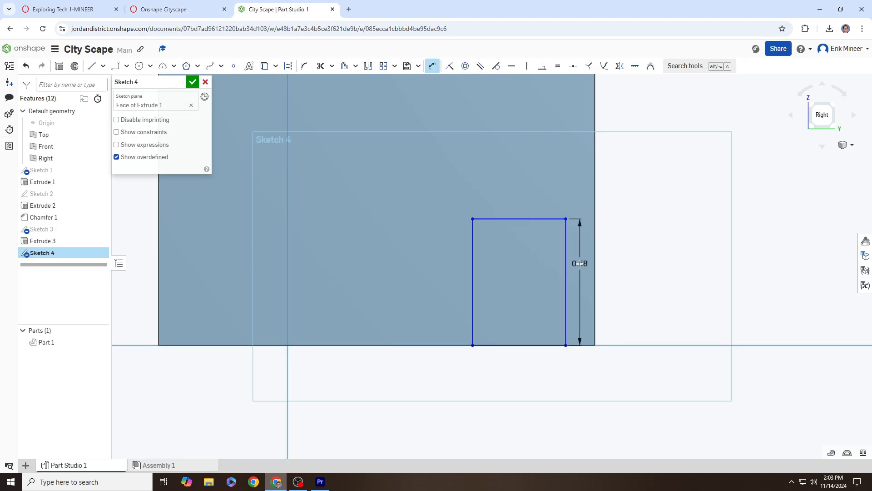
click(581, 263)
key(BackSpace)
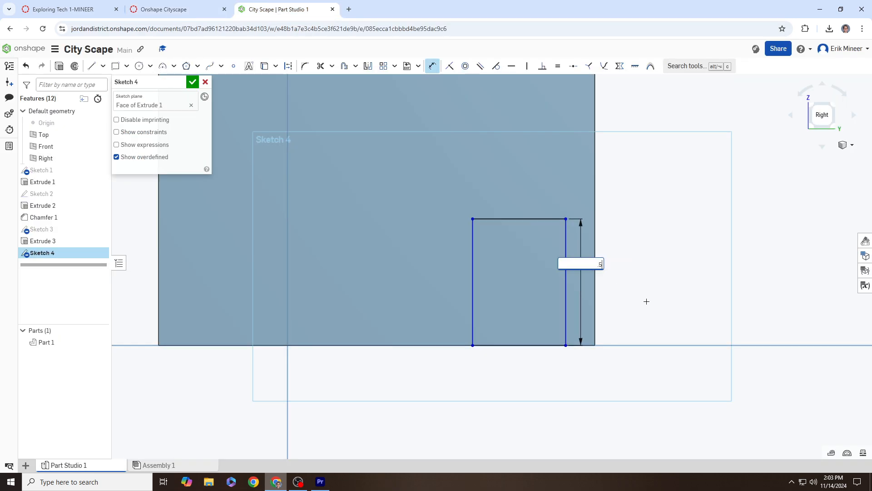
text(.5)
key(Return)
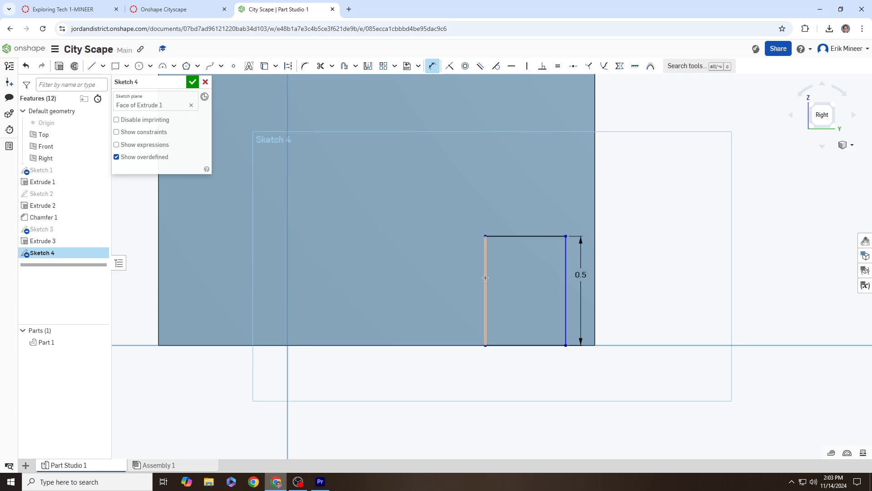
Step: Dimension the door's top edge to 0.3 in wide and reposition the rectangle
click(527, 236)
click(527, 216)
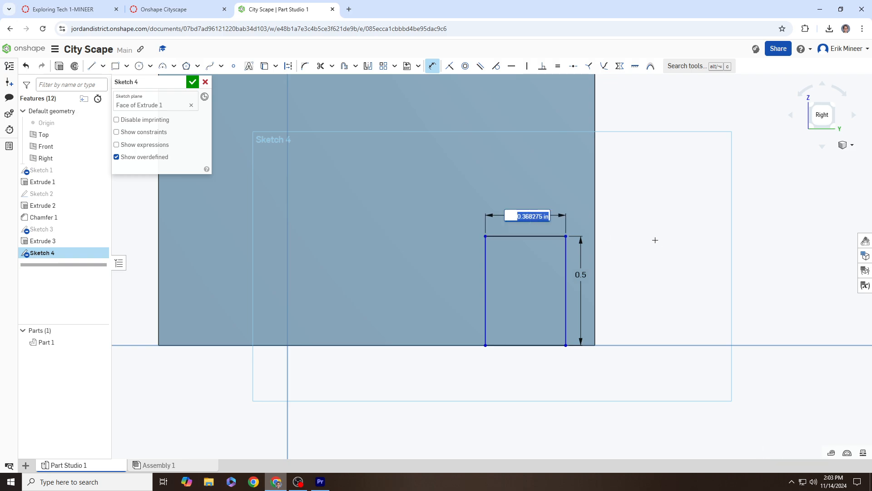
text(.3)
key(Return)
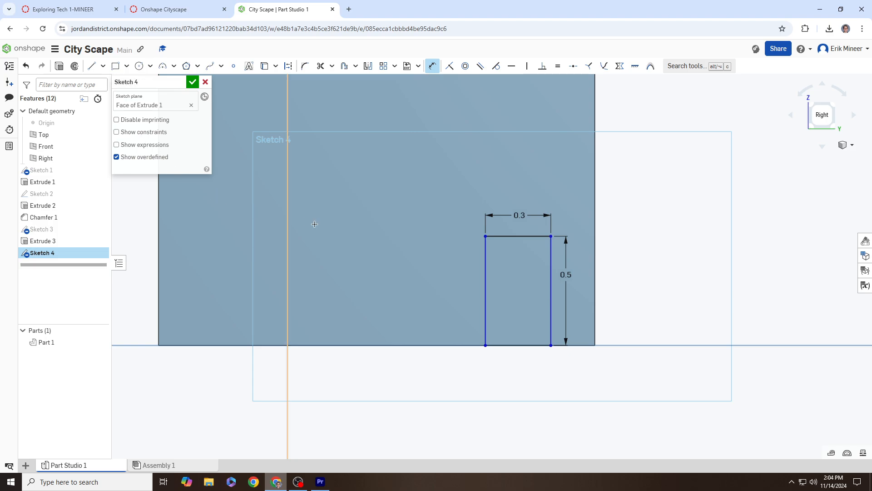
key(Escape)
drag(485, 236, 494, 255)
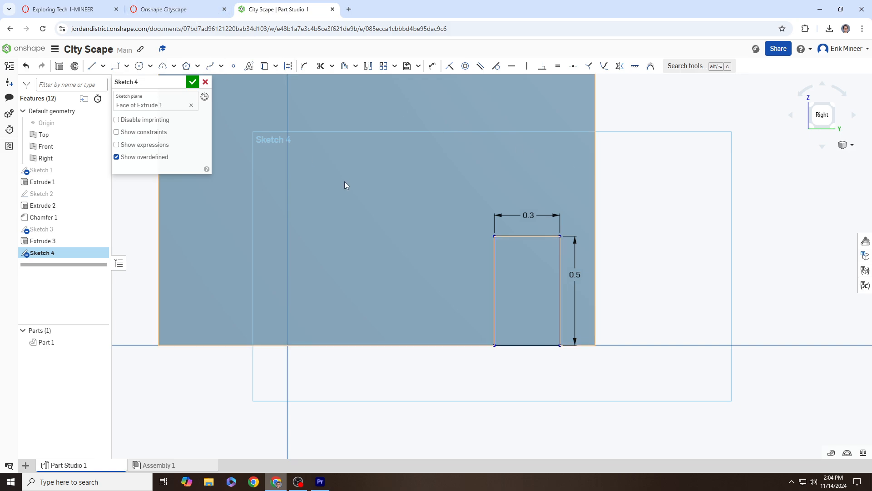
scroll(380, 189, down, 1)
mouse_move(385, 191)
right_down()
mouse_move(391, 197)
mouse_move(374, 183)
right_up()
middle_drag(375, 183, 446, 211)
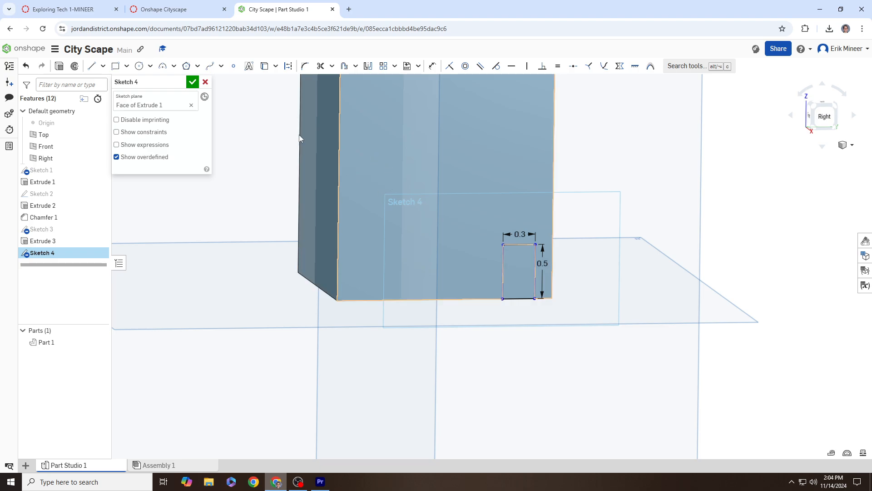
Step: Close Sketch 4 and start a Remove extrude of the door rectangle
click(59, 66)
key(shift+e)
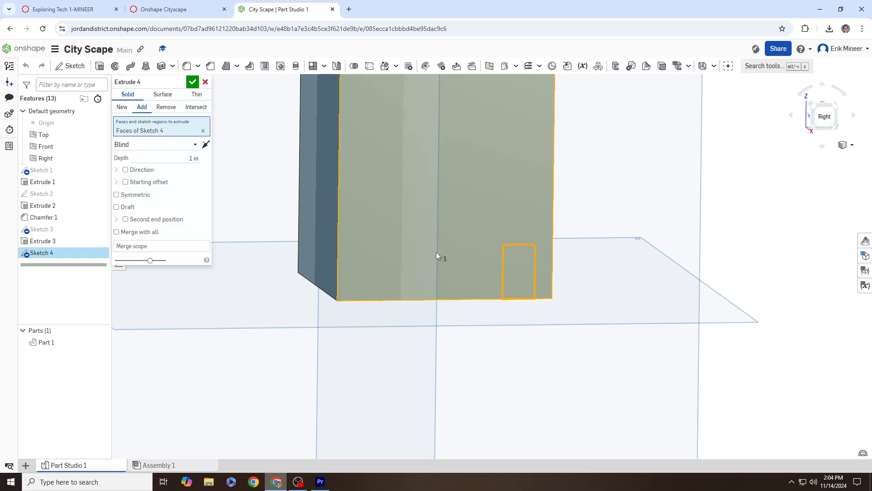
right_drag(450, 259, 468, 262)
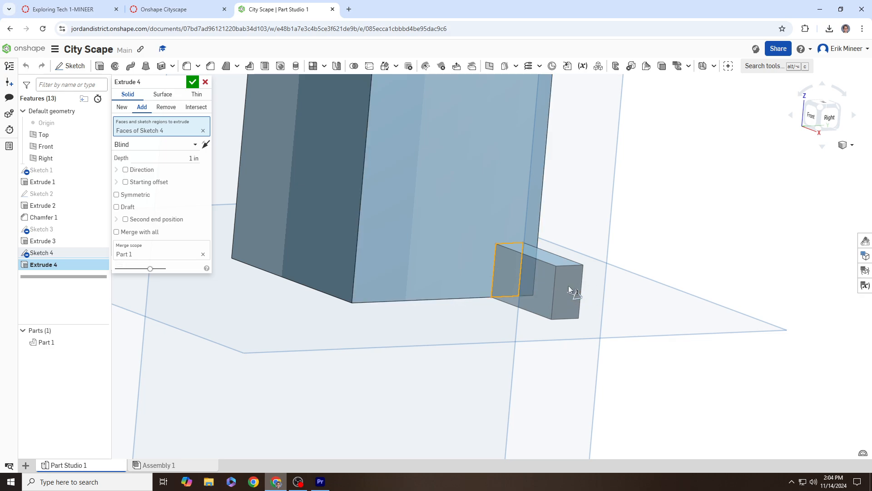
click(166, 108)
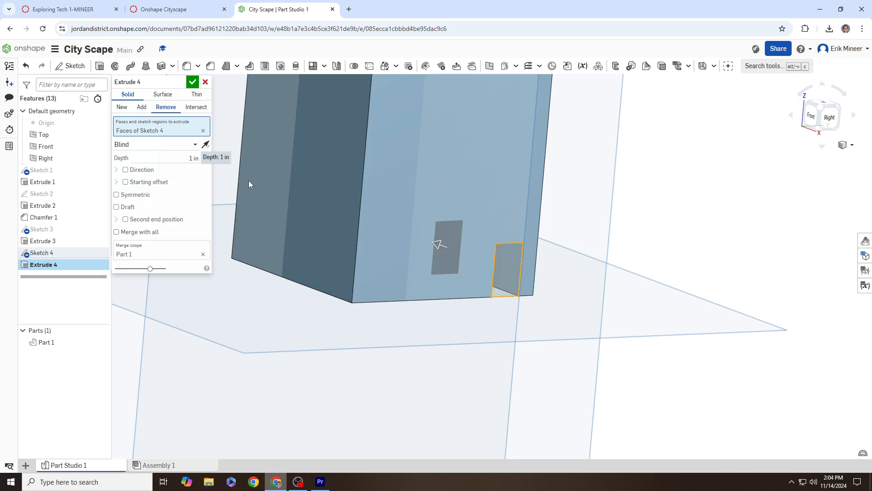
Step: Set the door cut depth to 1 and commit Extrude 4
right_drag(453, 253, 418, 241)
drag(417, 238, 372, 219)
scroll(354, 245, down, 5)
scroll(251, 201, up, 4)
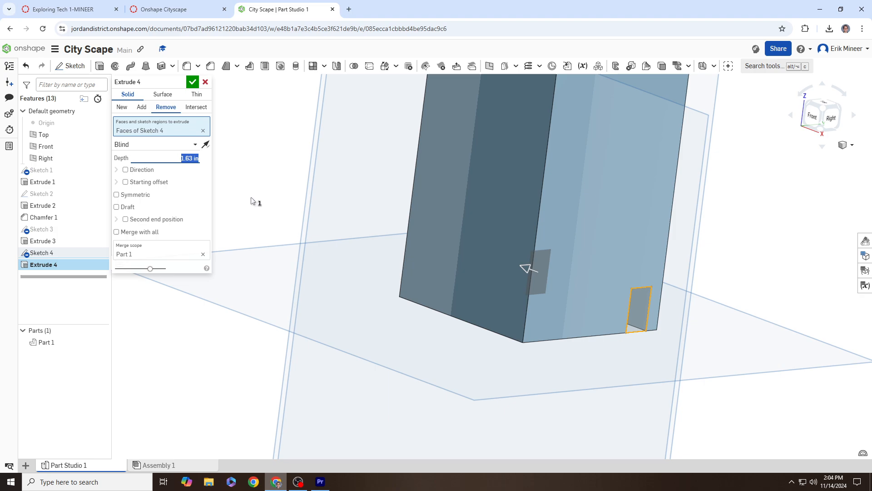
right_drag(326, 257, 380, 276)
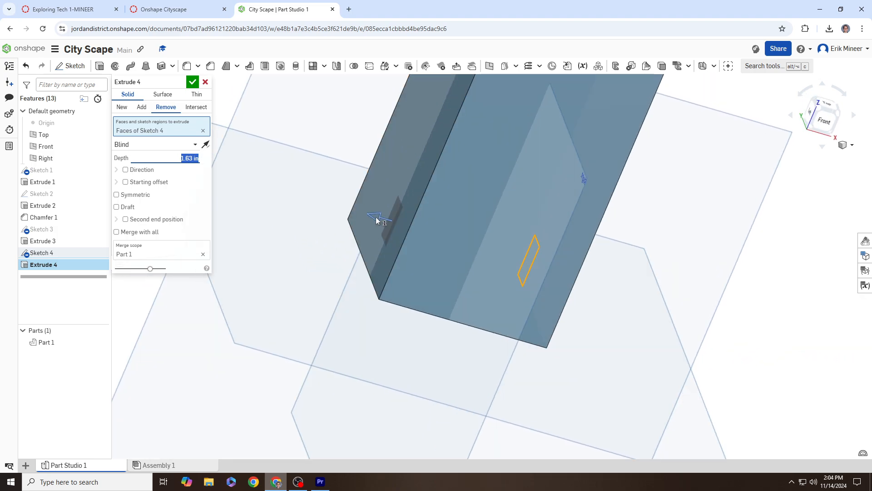
drag(376, 217, 312, 206)
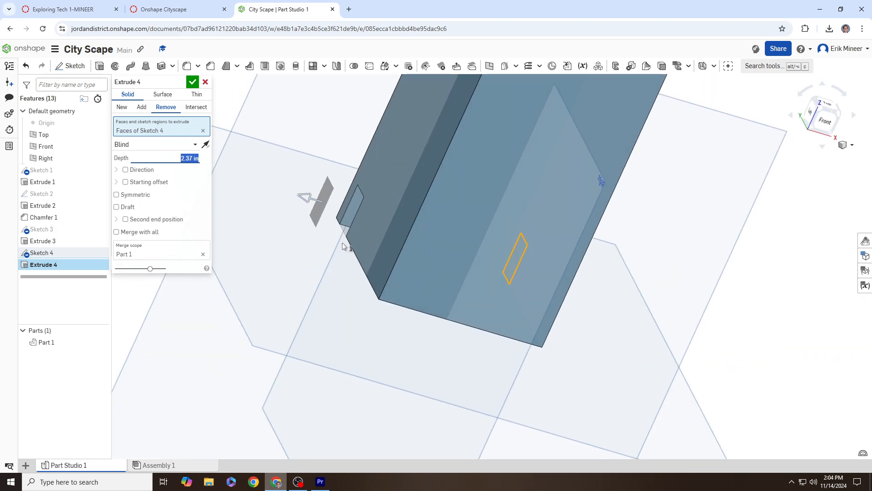
right_drag(342, 242, 449, 259)
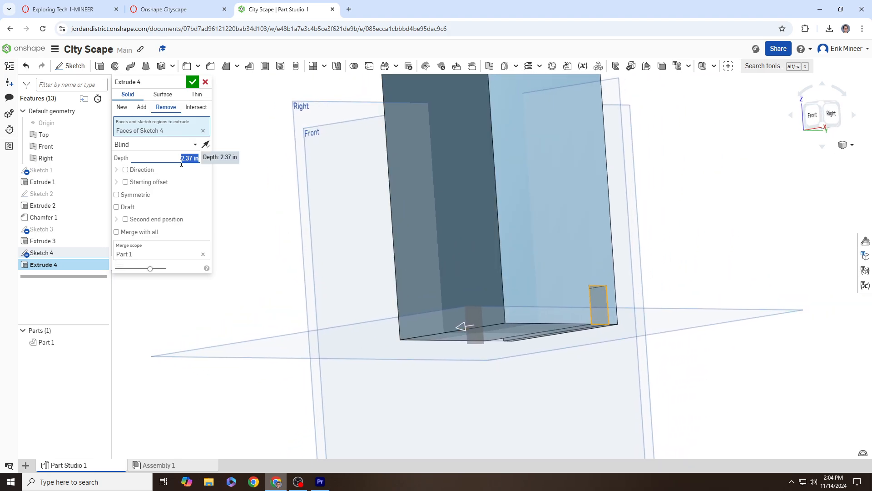
text(1)
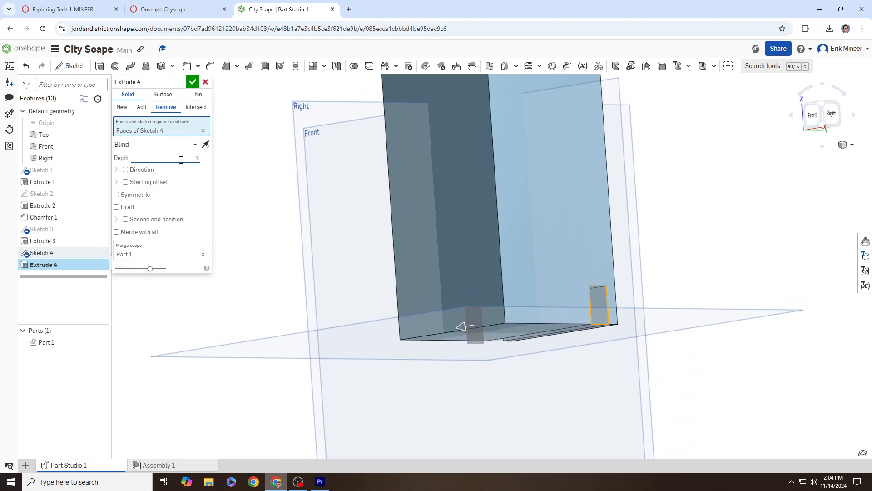
click(194, 83)
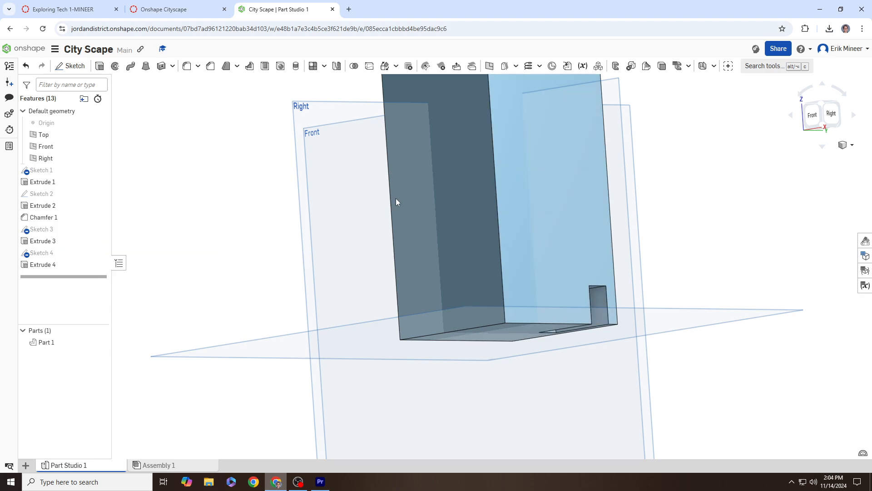
right_drag(396, 200, 594, 227)
scroll(518, 253, up, 2)
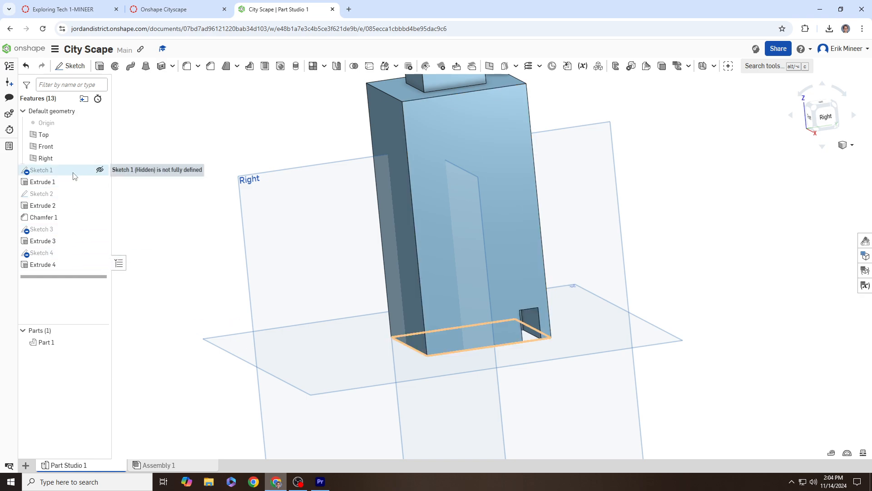
scroll(273, 197, up, 5)
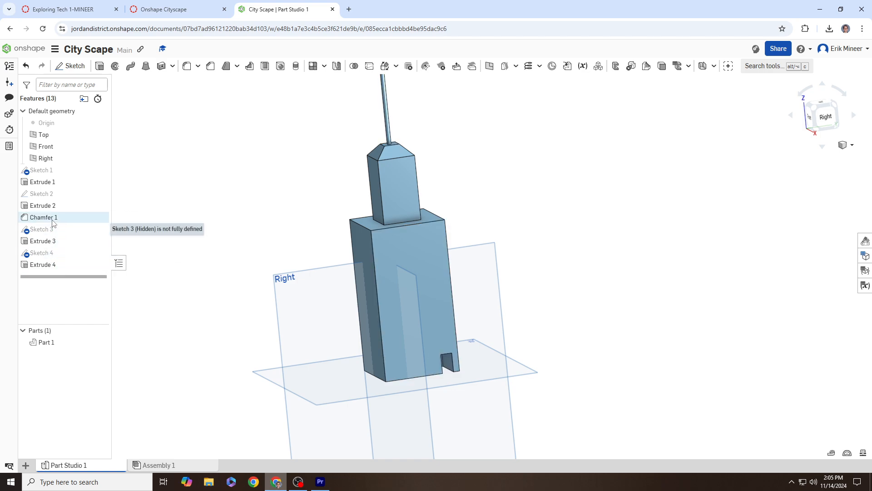
middle_drag(196, 169, 278, 209)
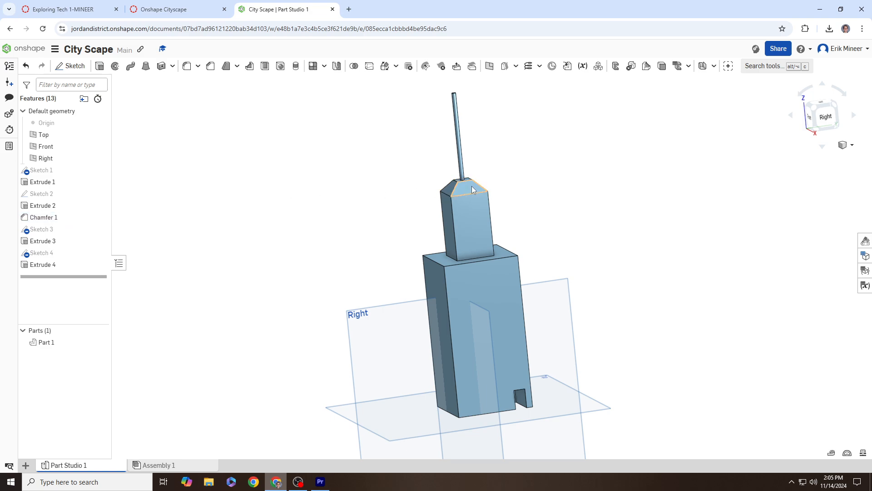
double_click(58, 218)
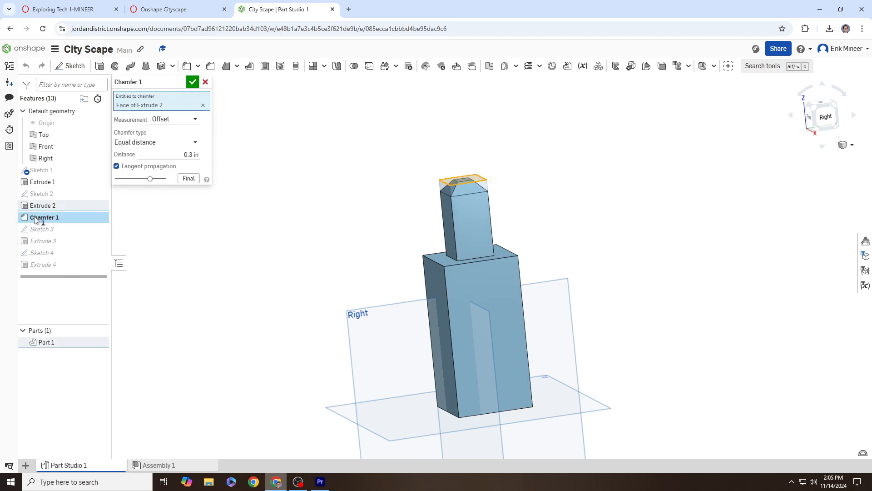
click(191, 155)
click(193, 81)
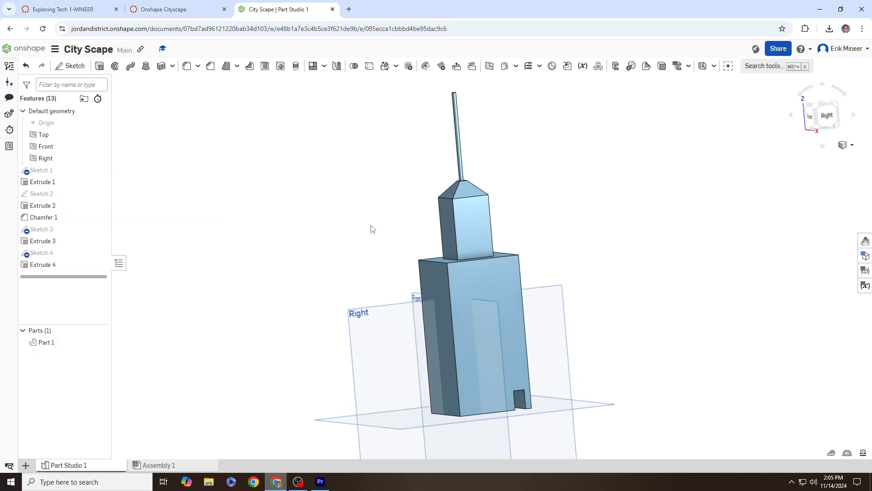
mouse_move(372, 229)
right_down()
mouse_move(409, 230)
mouse_move(361, 216)
right_up()
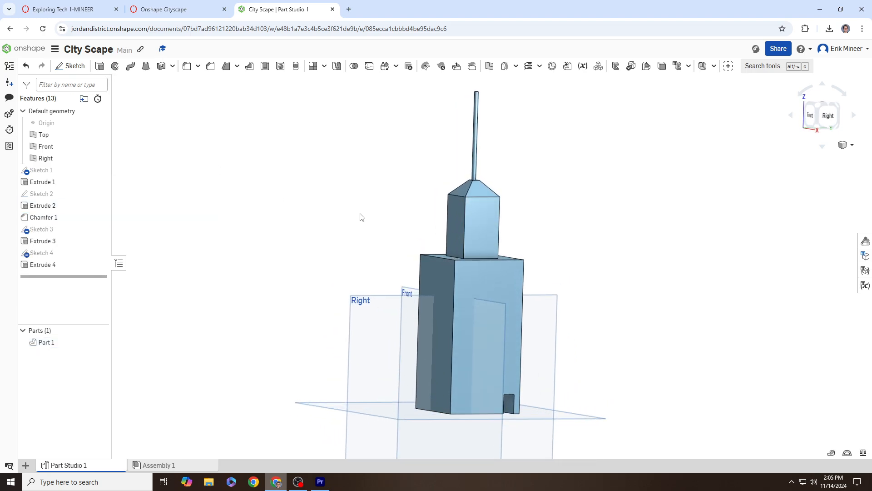
click(172, 18)
drag(166, 232, 337, 239)
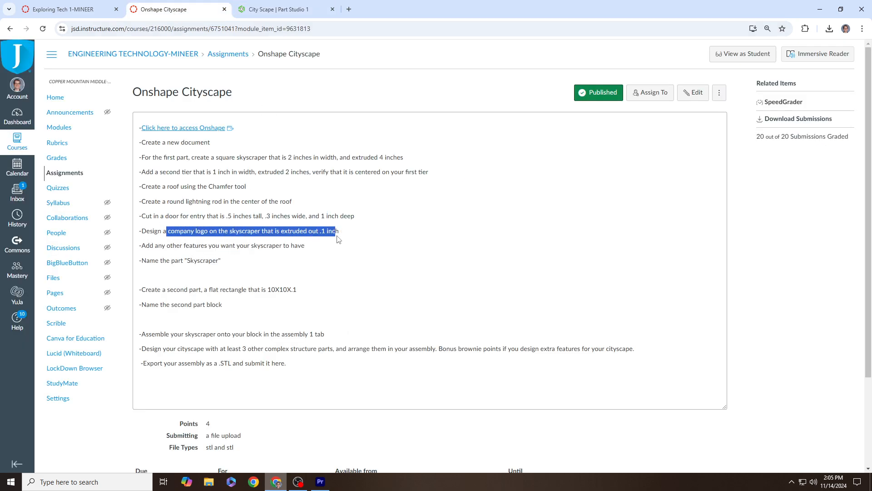
click(283, 10)
right_drag(473, 217, 528, 179)
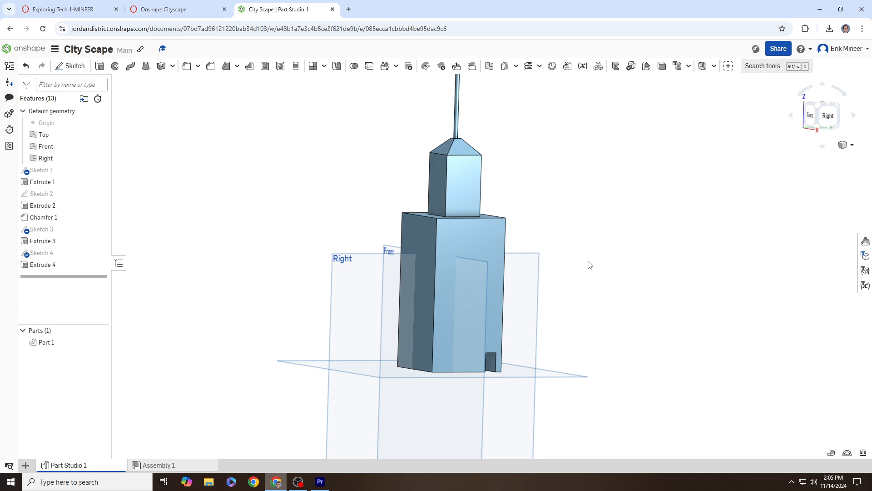
right_drag(592, 258, 588, 244)
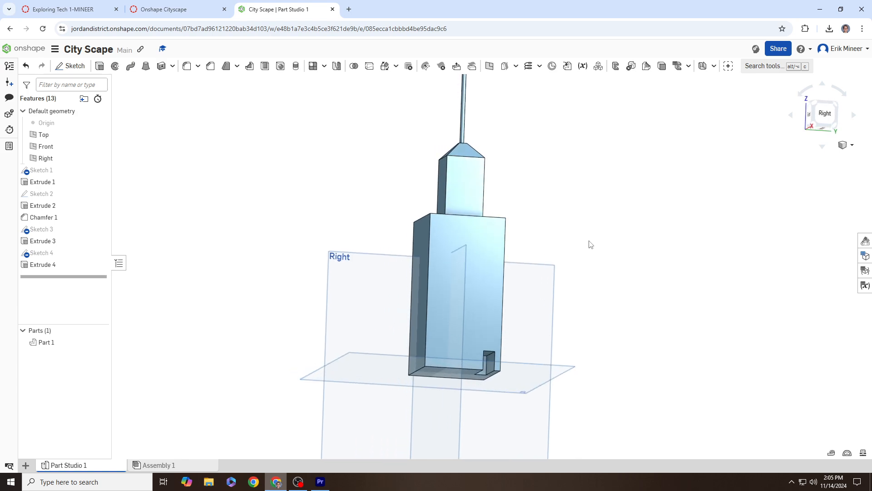
Step: Open Sketch 5 on Extrude 1's lower-tier face, viewed straight on from the right
click(71, 66)
mouse_move(533, 244)
right_down()
mouse_move(535, 232)
mouse_move(563, 236)
mouse_move(548, 233)
right_up()
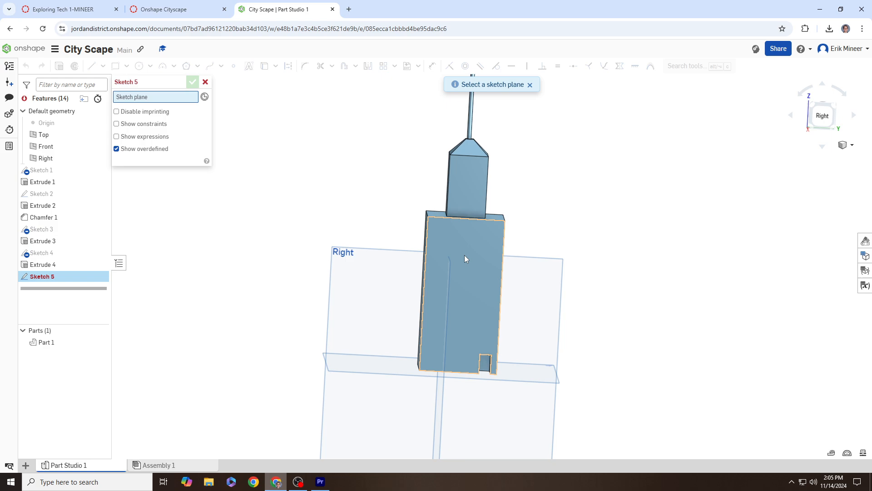
click(475, 252)
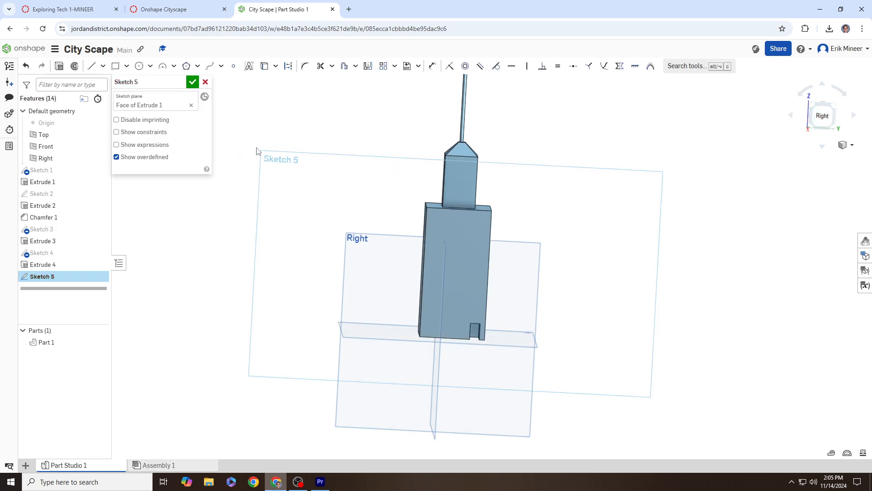
click(823, 116)
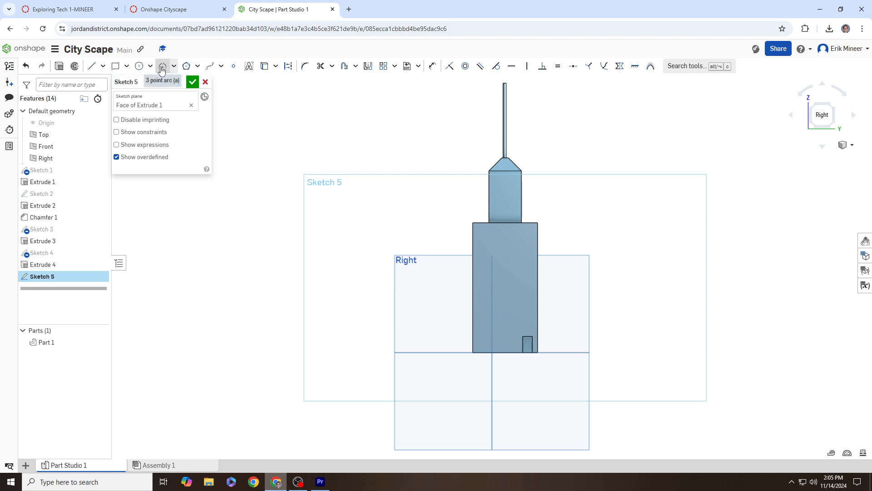
scroll(532, 229, up, 4)
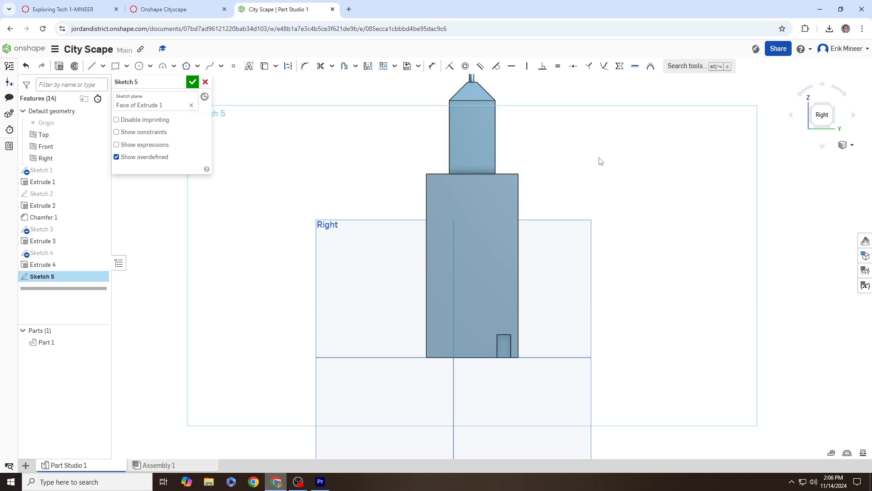
Step: Complete the heart's V with a second line and draw the left lobe as a three-point arc
click(92, 67)
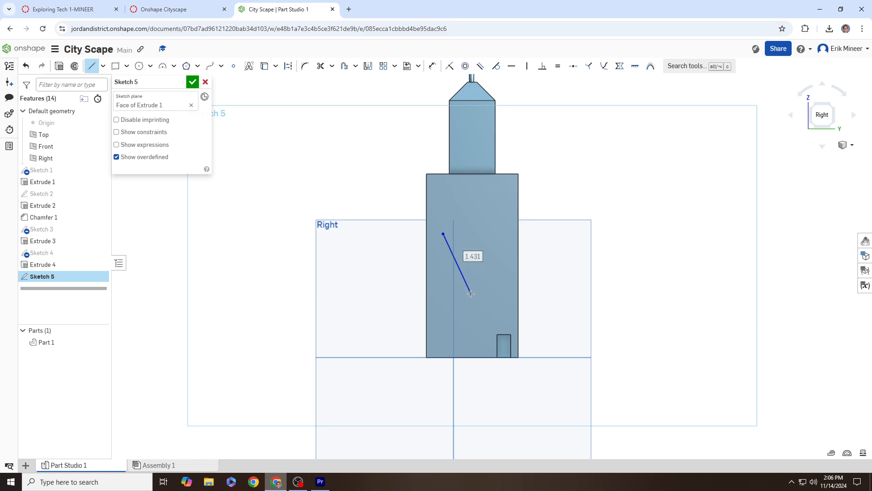
scroll(492, 232, up, 3)
click(505, 237)
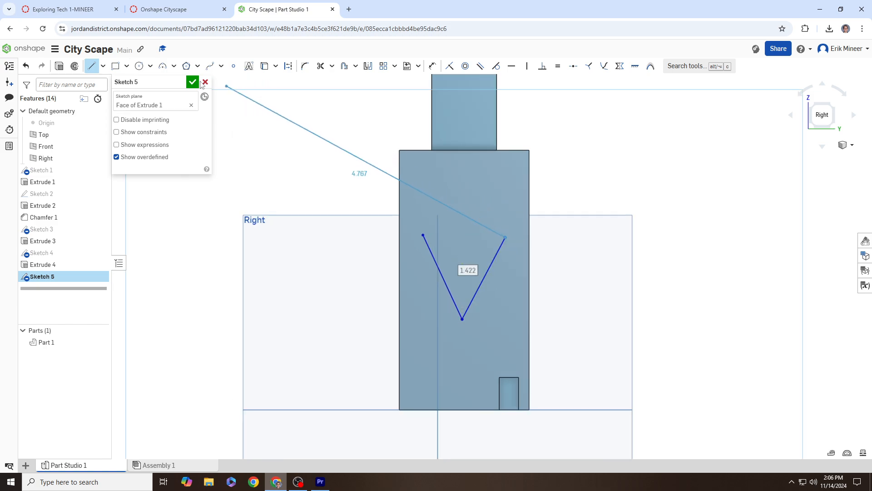
click(161, 69)
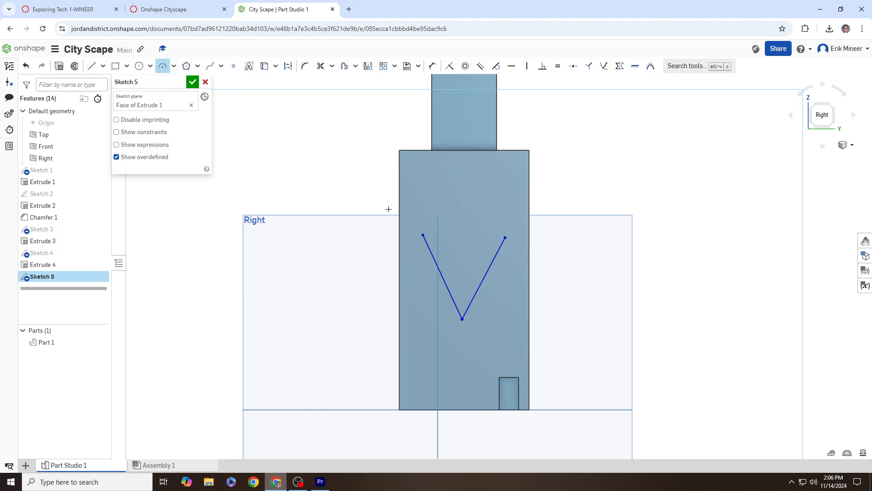
scroll(449, 233, up, 1)
click(419, 236)
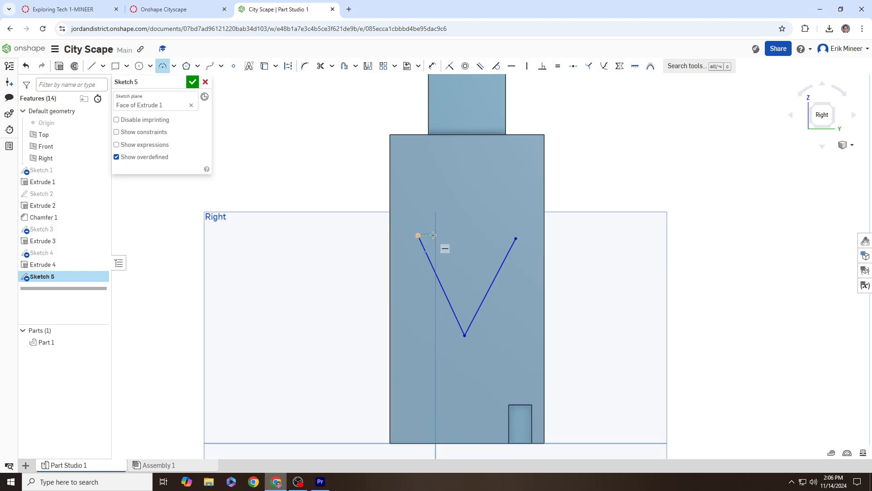
click(475, 235)
click(455, 211)
Step: Draw the right lobe arc from the left lobe's end to the V's tip
click(474, 235)
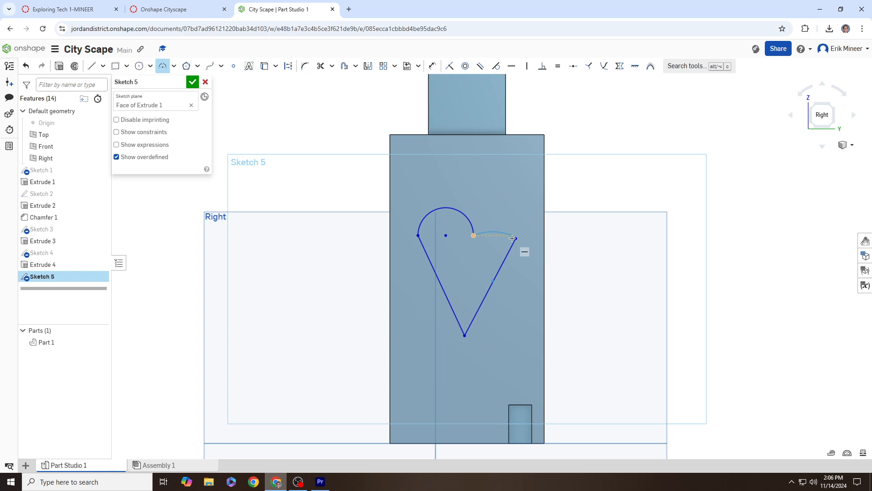
click(503, 215)
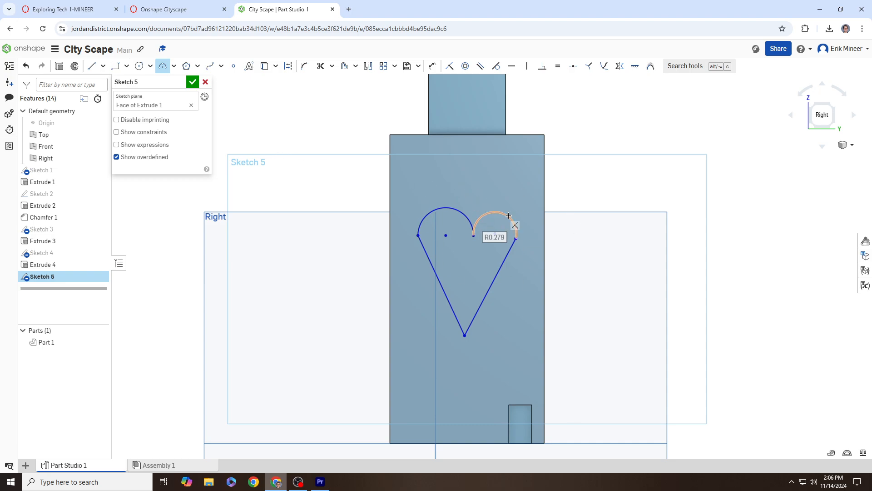
key(Escape)
scroll(505, 234, up, 6)
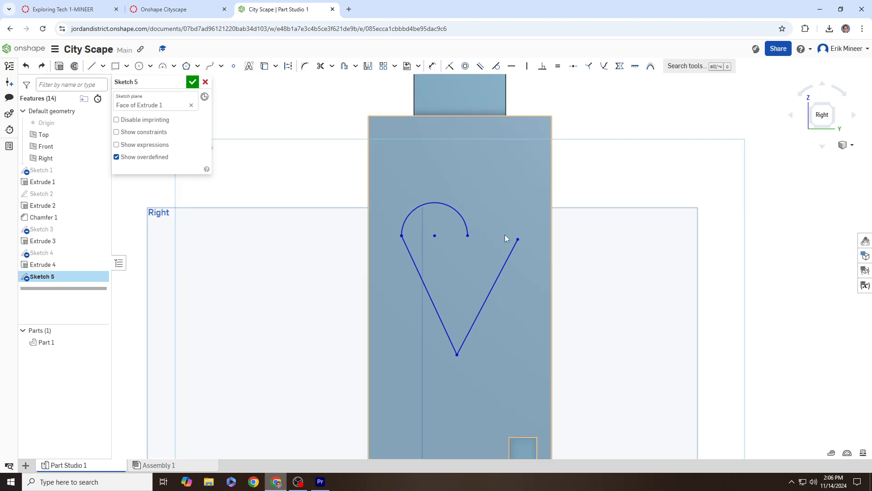
click(162, 66)
click(366, 234)
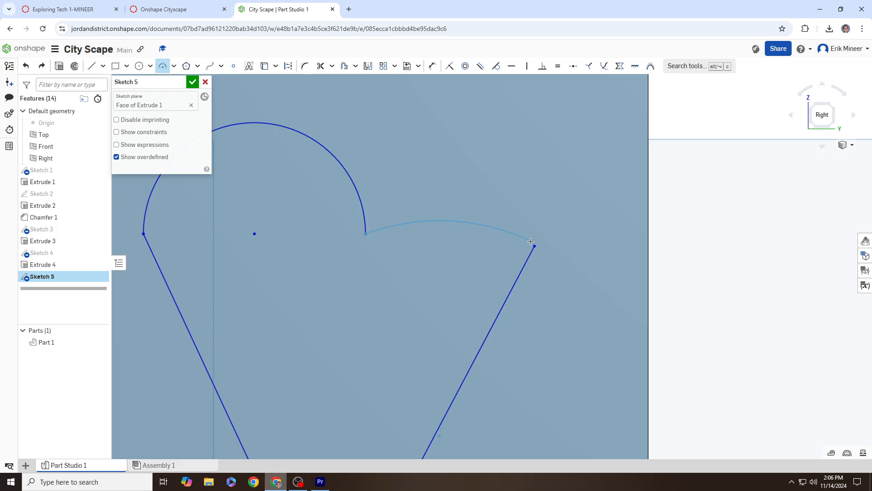
scroll(532, 242, up, 5)
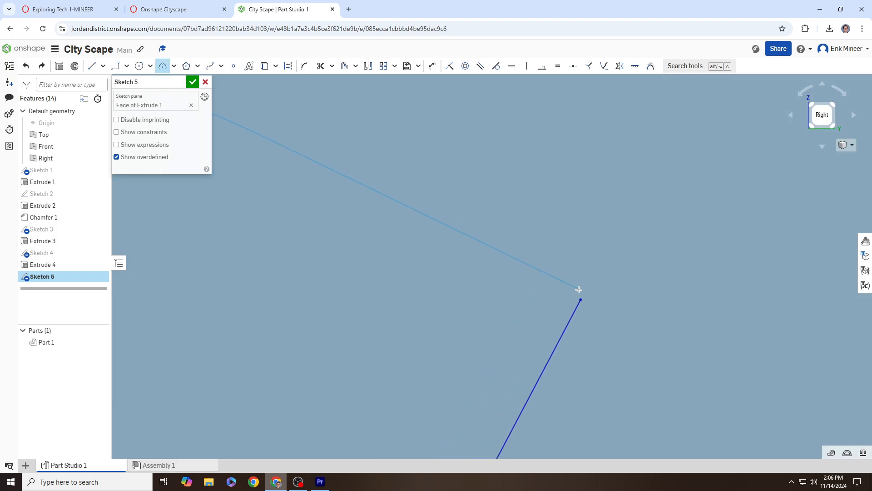
scroll(579, 290, up, 3)
scroll(576, 297, down, 4)
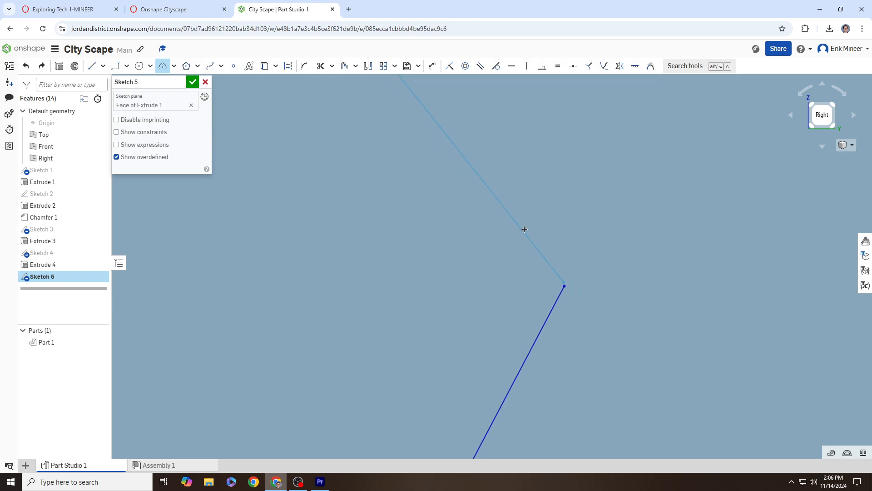
scroll(448, 171, down, 5)
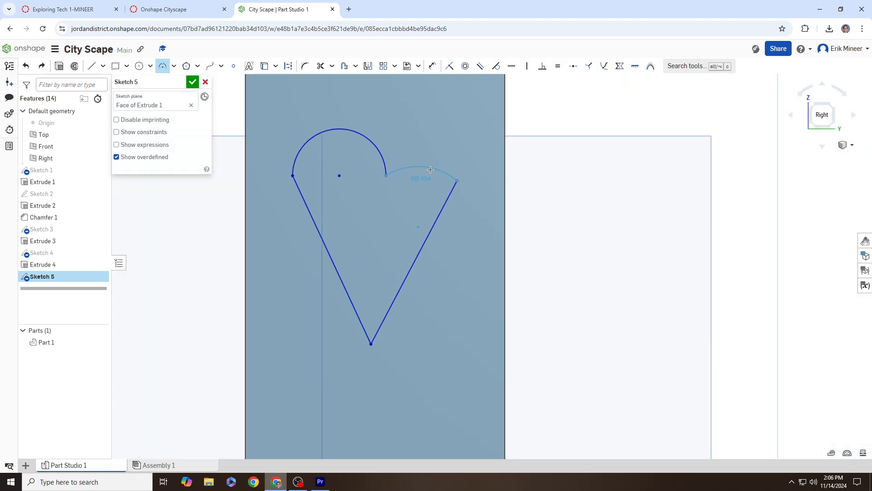
click(448, 176)
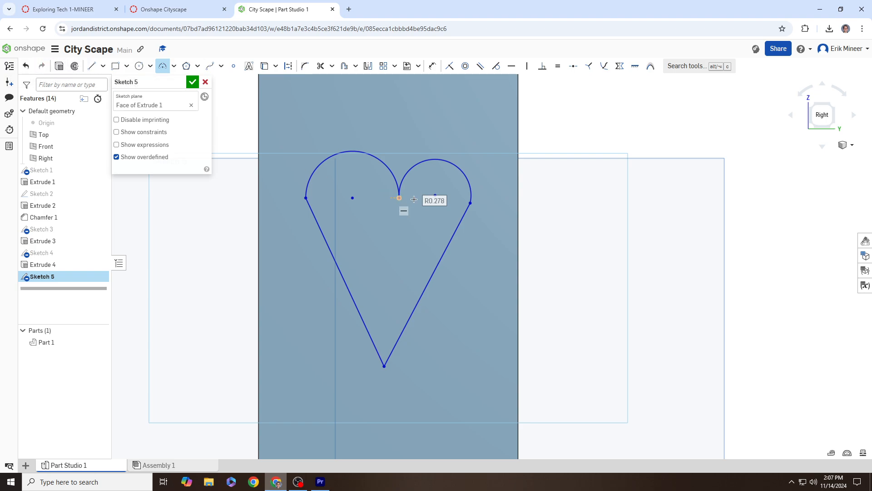
Step: Preview an extrusion of the heart sketch, then cancel it
click(58, 67)
mouse_move(378, 222)
right_down()
mouse_move(412, 220)
mouse_move(386, 219)
right_up()
scroll(404, 204, up, 4)
scroll(405, 203, up, 2)
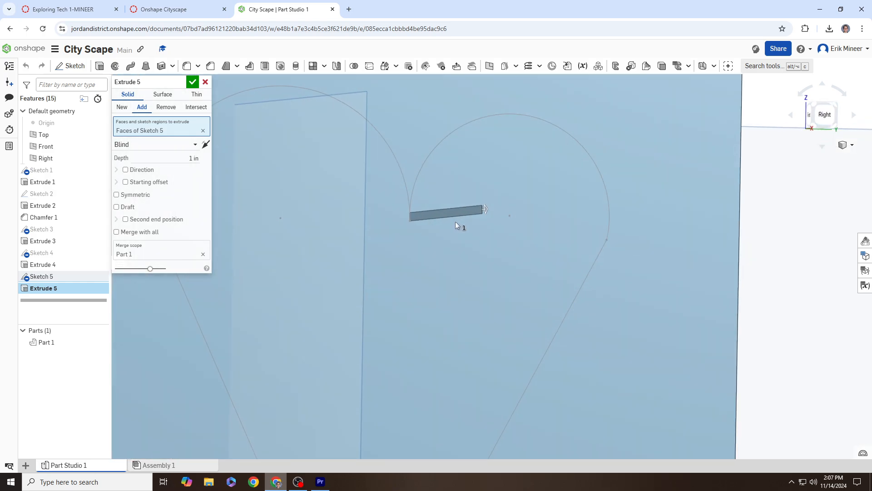
right_drag(457, 224, 413, 216)
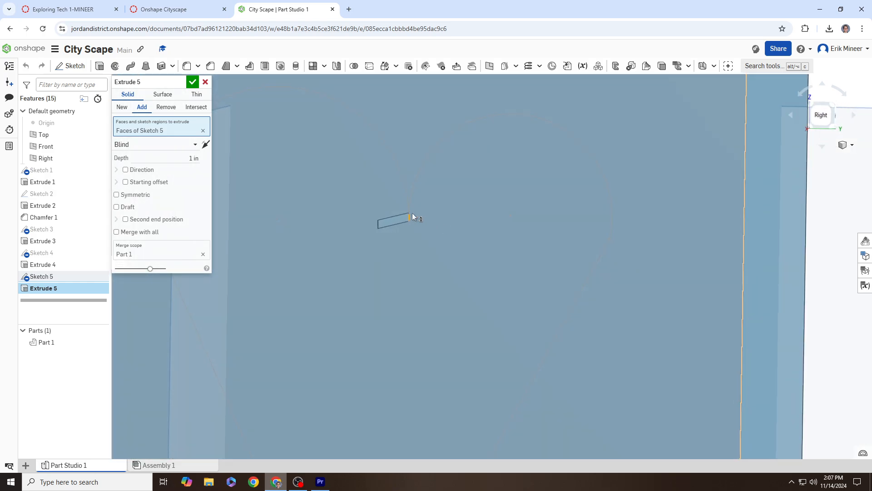
click(205, 81)
Step: Reopen Sketch 5 and zoom in on the heart outline to fix it with the Line tool
double_click(68, 275)
scroll(394, 218, up, 6)
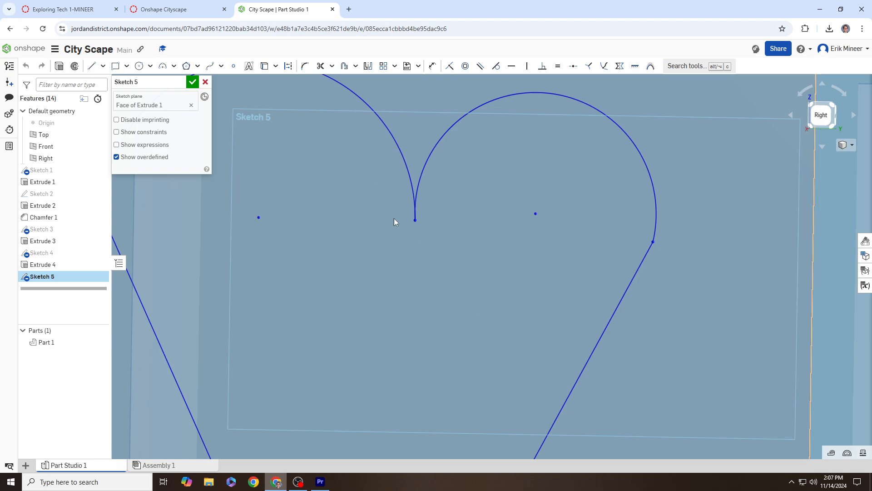
scroll(471, 213, up, 6)
scroll(394, 207, up, 2)
mouse_move(394, 209)
middle_down()
mouse_move(416, 203)
mouse_move(435, 212)
middle_up()
scroll(480, 216, down, 10)
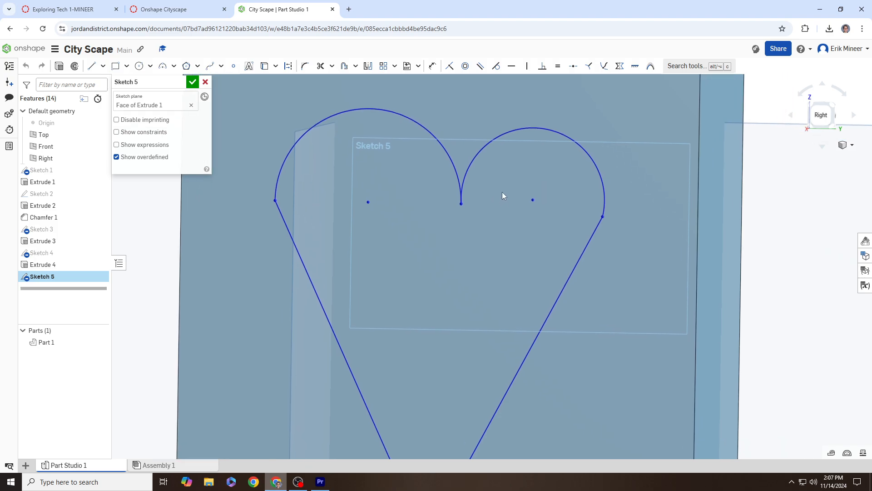
scroll(611, 217, up, 8)
scroll(613, 219, up, 4)
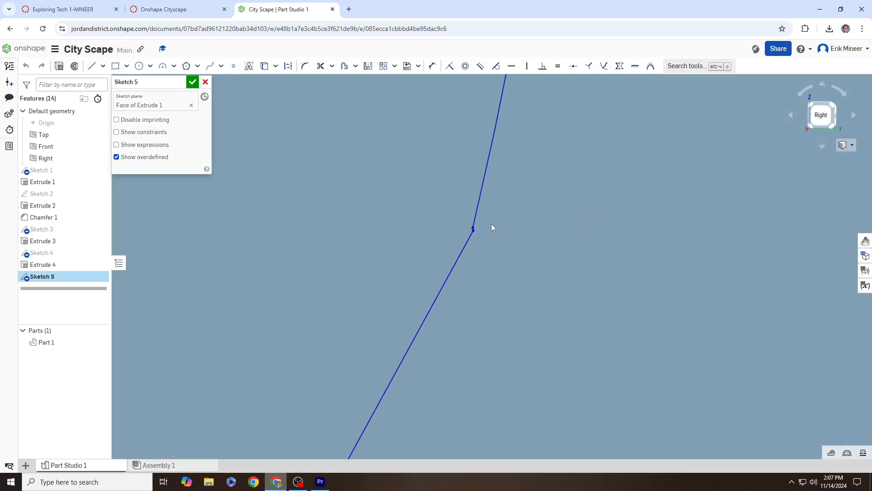
middle_drag(498, 218, 571, 215)
click(93, 67)
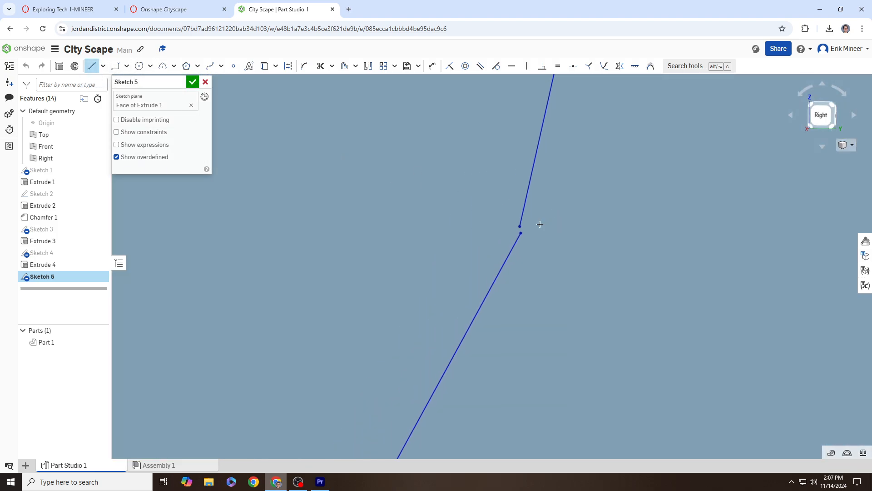
scroll(510, 230, down, 5)
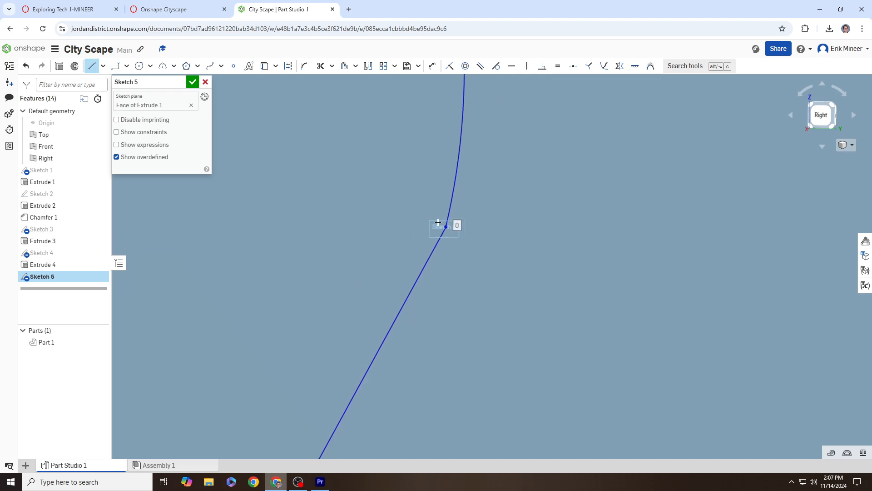
scroll(414, 215, down, 5)
scroll(433, 147, up, 2)
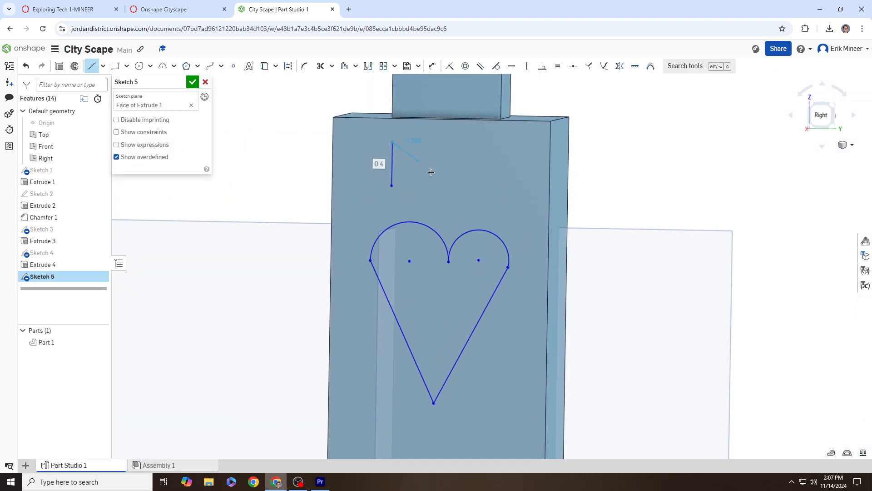
Step: Draw a closed letter M outline from straight lines just above the heart
click(392, 142)
click(436, 180)
click(481, 144)
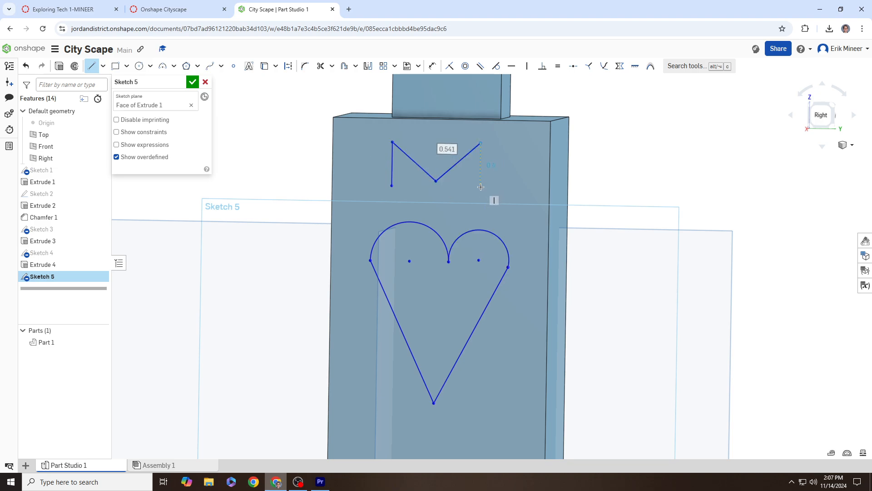
click(480, 186)
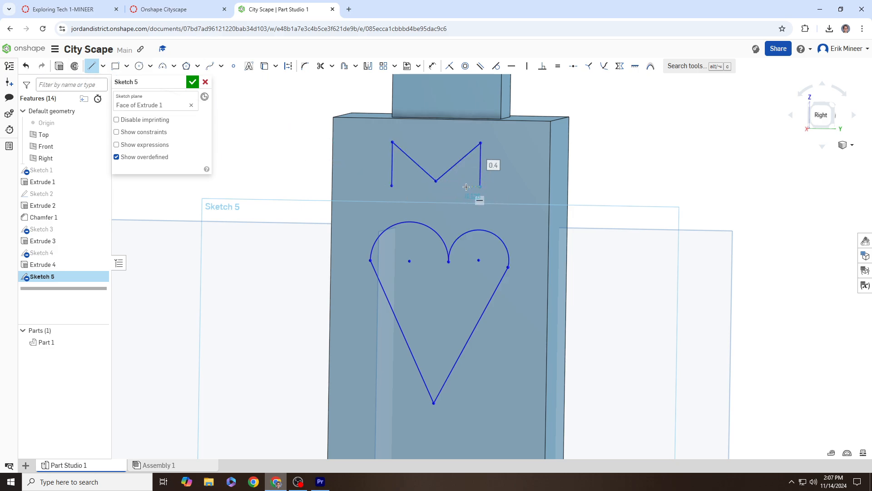
scroll(466, 186, up, 5)
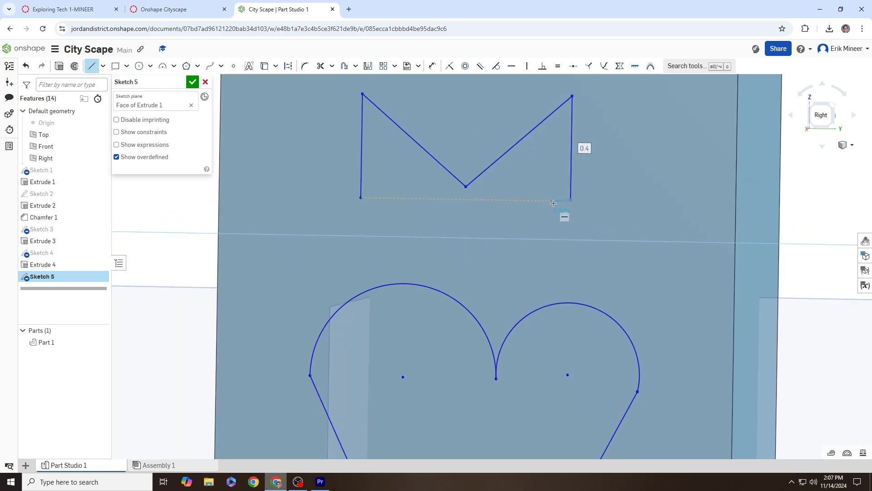
middle_drag(553, 203, 575, 208)
click(582, 204)
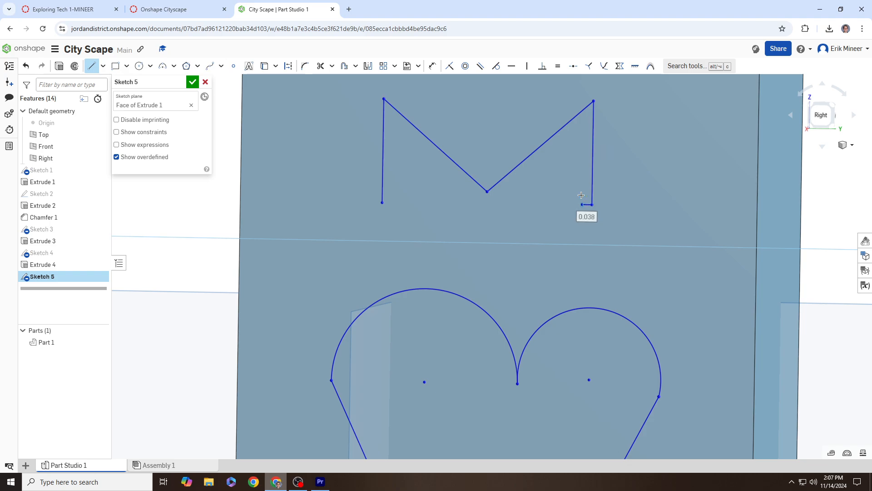
click(583, 134)
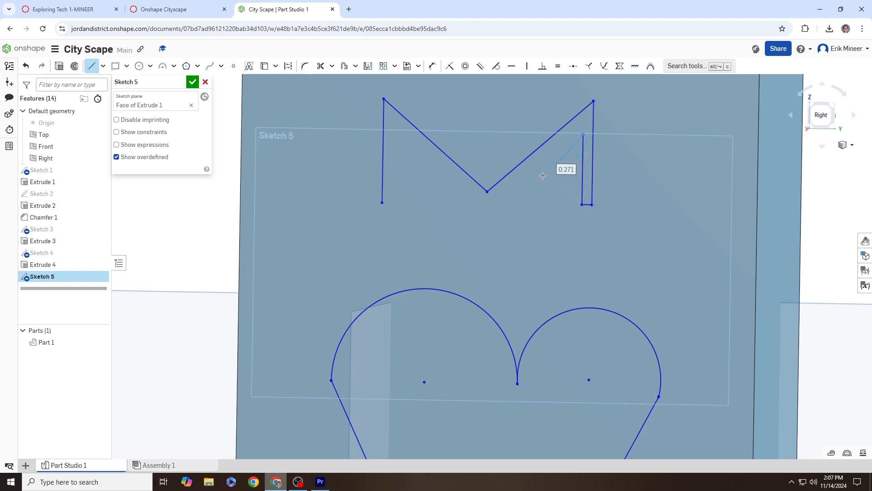
click(488, 203)
click(392, 124)
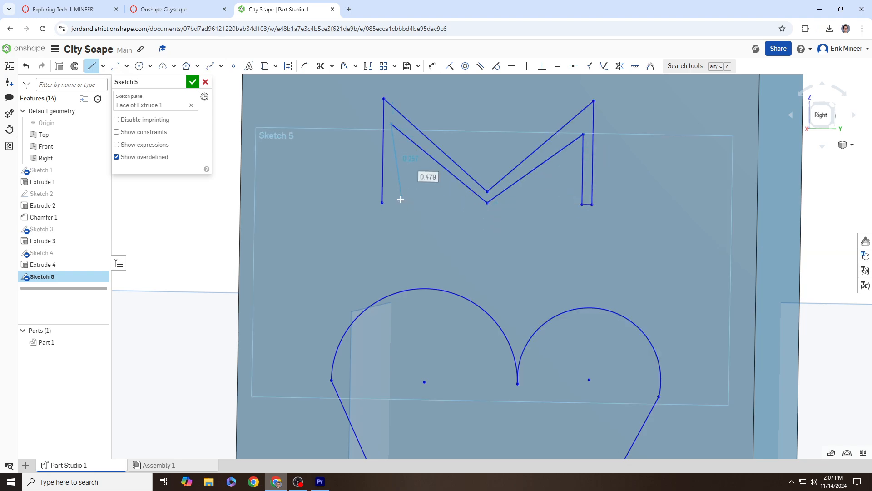
click(390, 200)
click(382, 202)
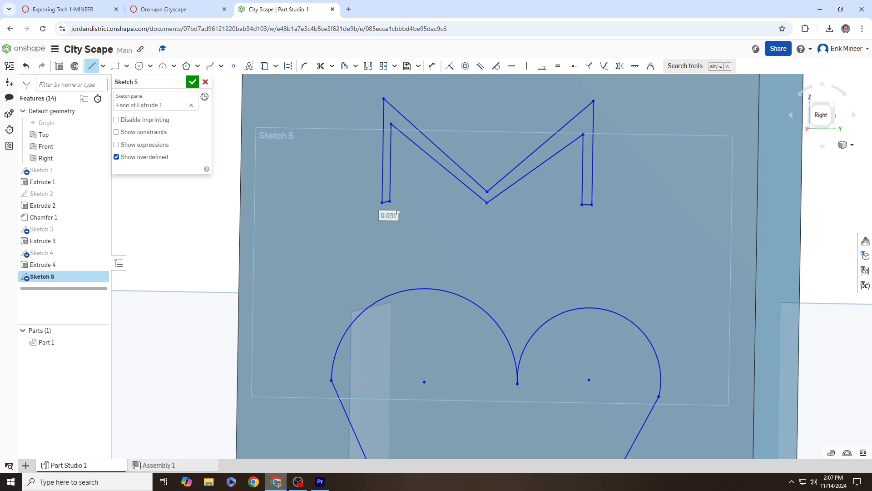
scroll(382, 201, down, 5)
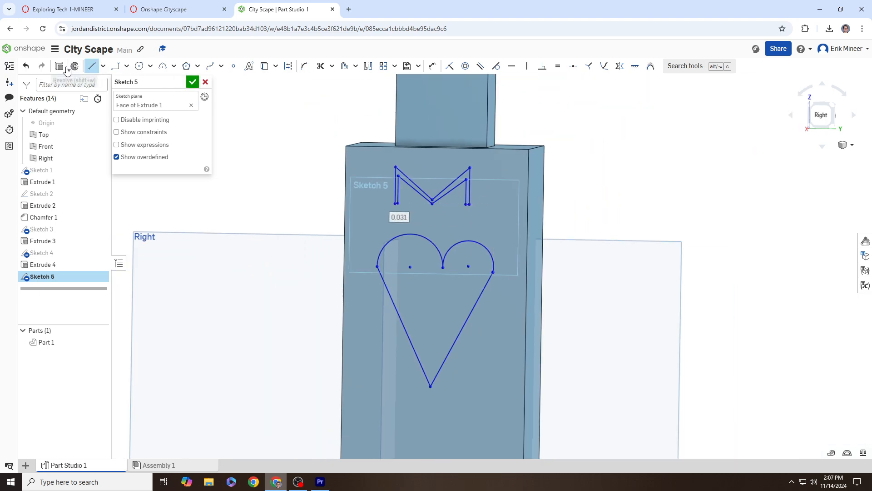
Step: Set the extrude to Add with only the heart region selected, excluding the M
right_drag(361, 217, 427, 226)
drag(475, 268, 398, 261)
click(166, 107)
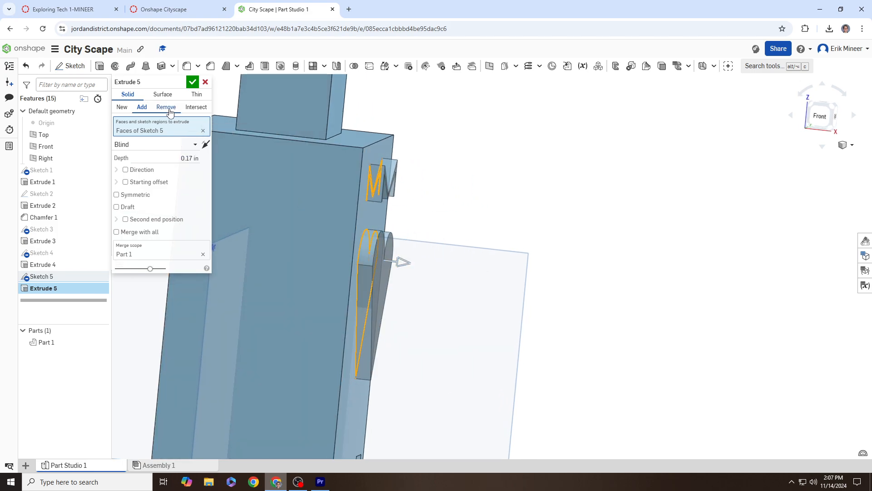
mouse_move(418, 258)
right_down()
mouse_move(404, 268)
mouse_move(377, 263)
mouse_move(406, 268)
right_up()
drag(355, 259, 403, 269)
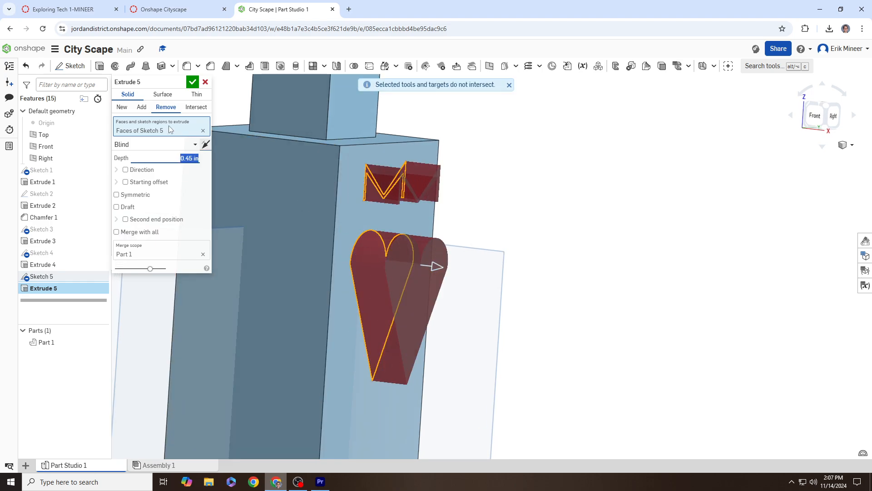
click(142, 106)
right_drag(473, 219, 580, 216)
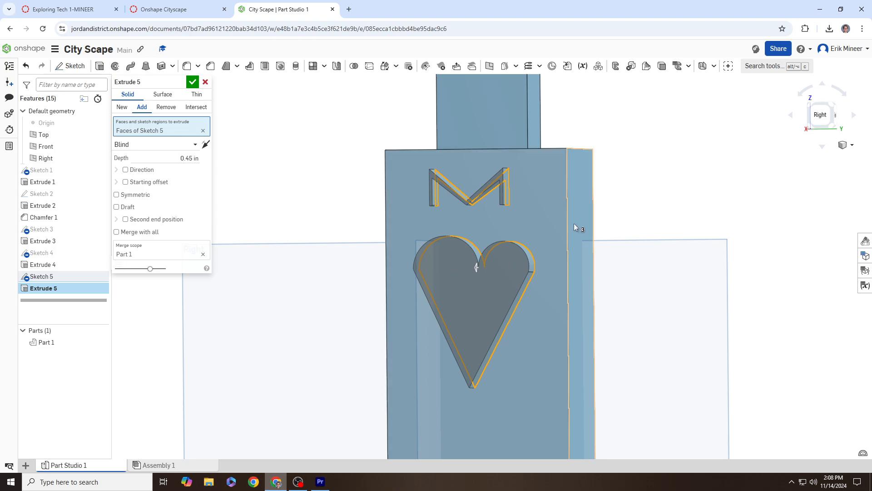
click(510, 279)
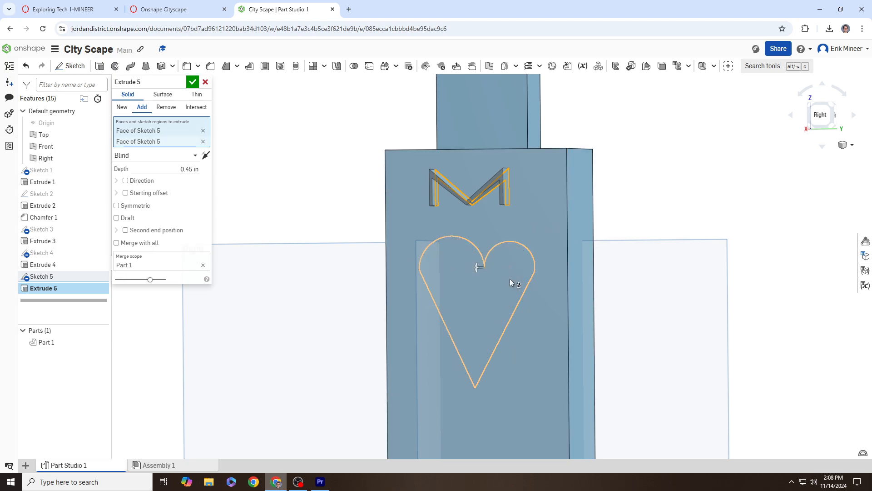
right_drag(478, 290, 506, 185)
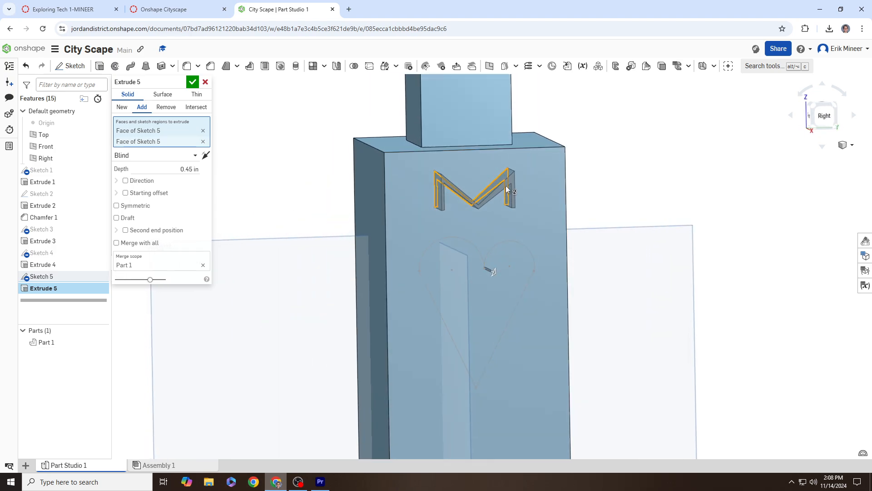
click(505, 175)
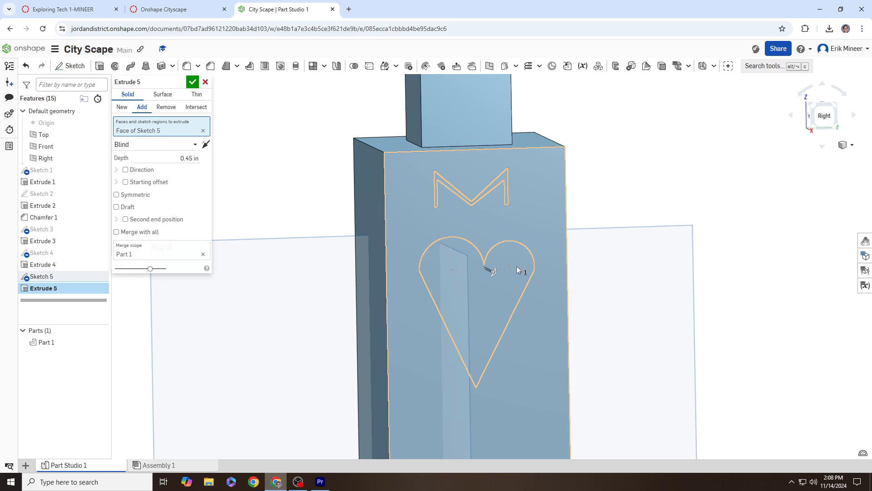
click(509, 279)
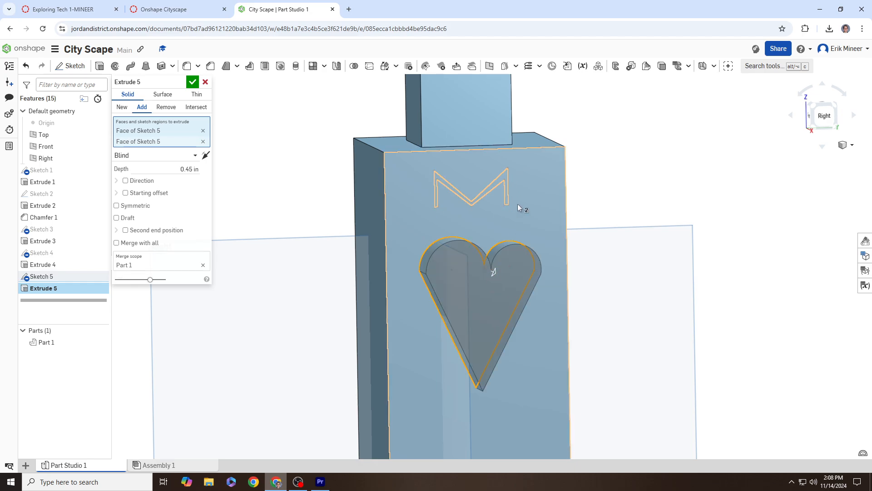
right_drag(505, 288, 537, 282)
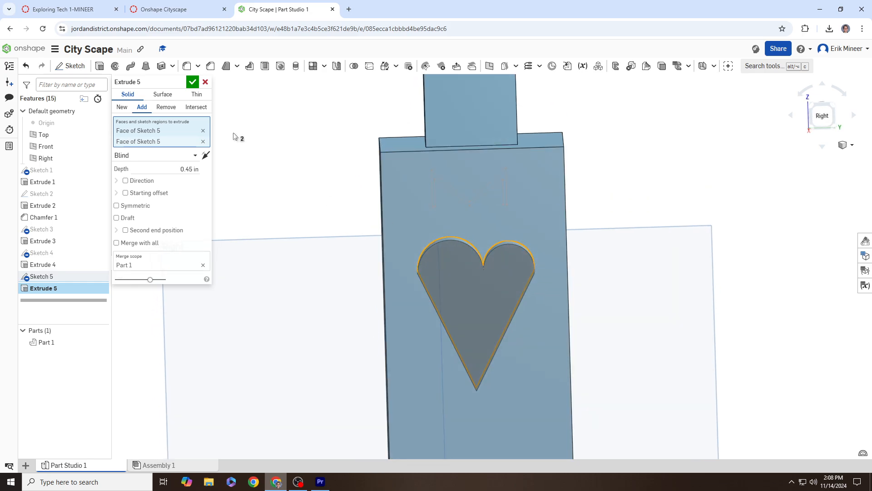
Step: Set the heart extrusion depth to 0.1 in and accept Extrude 5
click(173, 9)
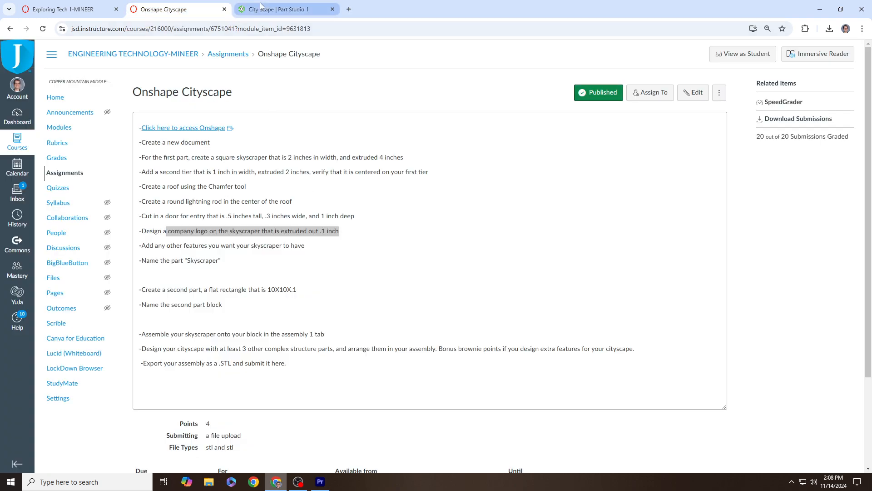
click(273, 10)
click(177, 170)
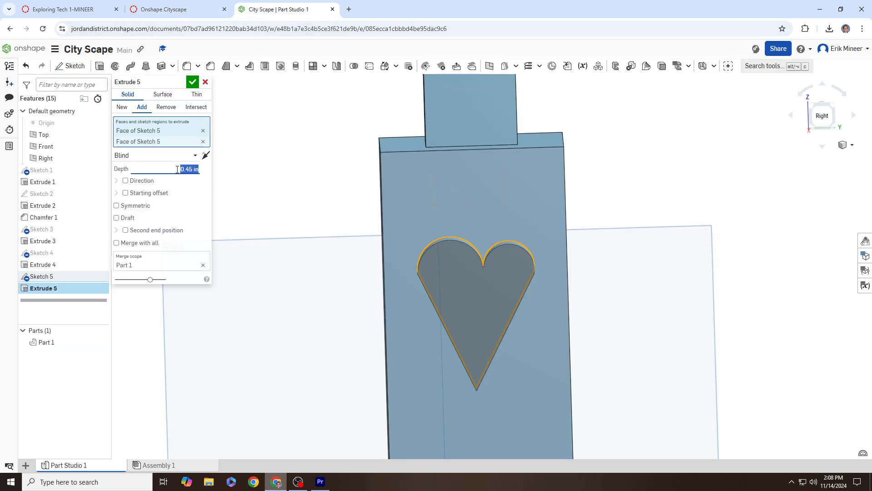
key(BackSpace)
text(.1)
key(Return)
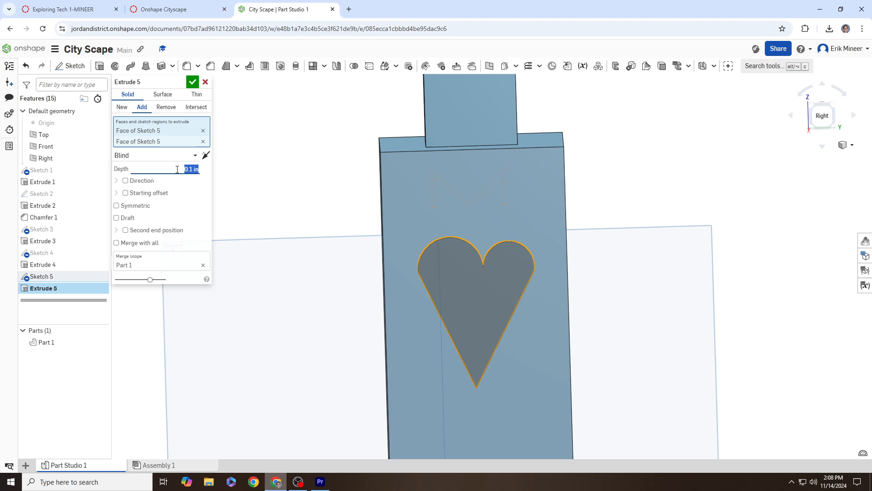
click(195, 84)
right_drag(353, 255, 427, 255)
scroll(428, 255, down, 4)
middle_drag(493, 267, 544, 304)
middle_drag(565, 259, 568, 276)
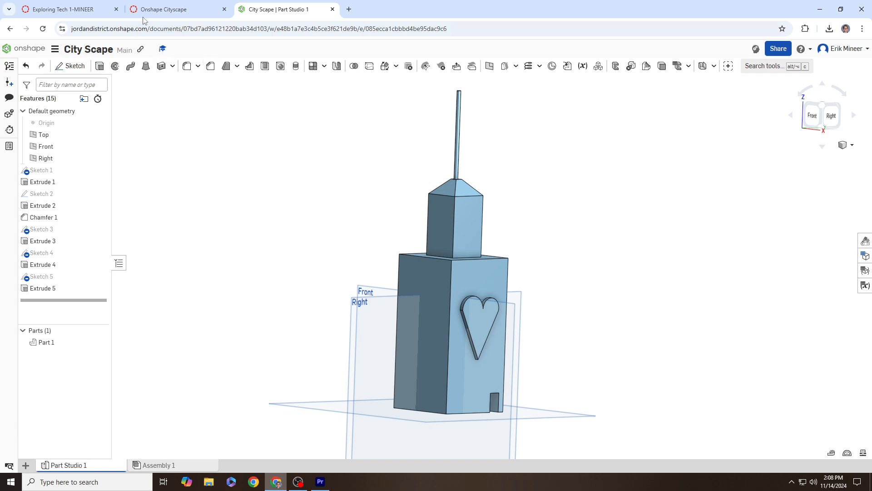
click(164, 9)
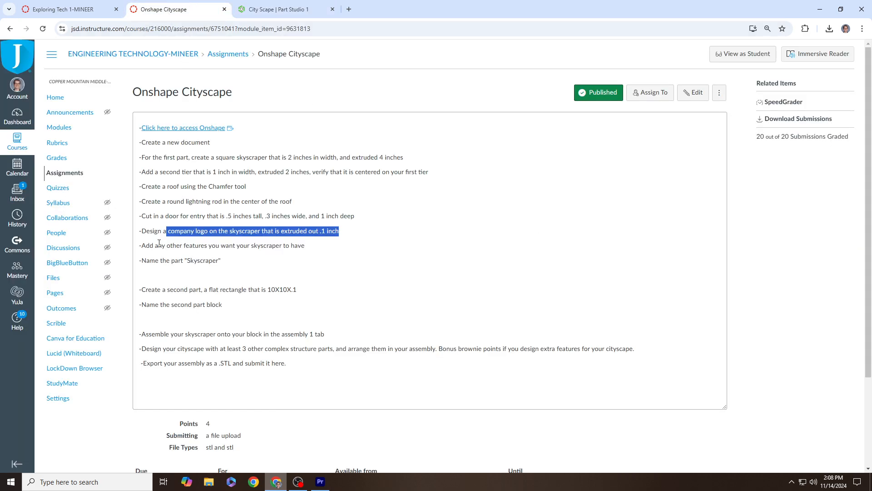
drag(150, 246, 301, 249)
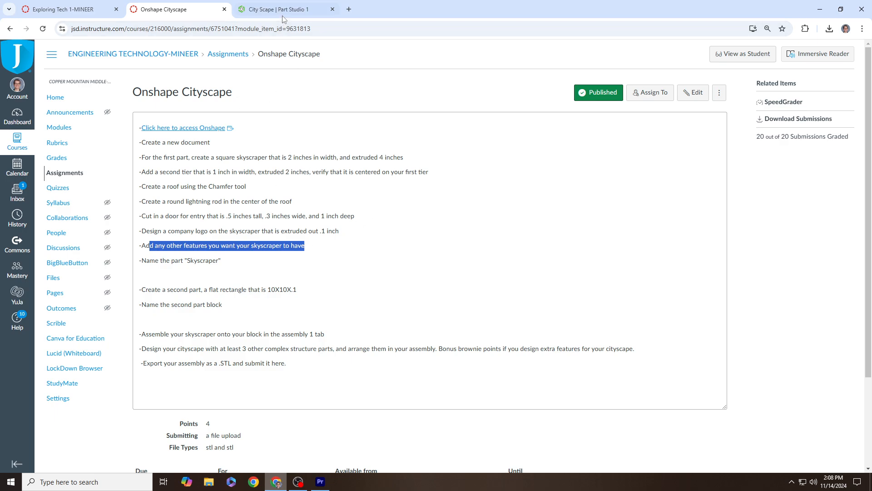
drag(166, 261, 222, 271)
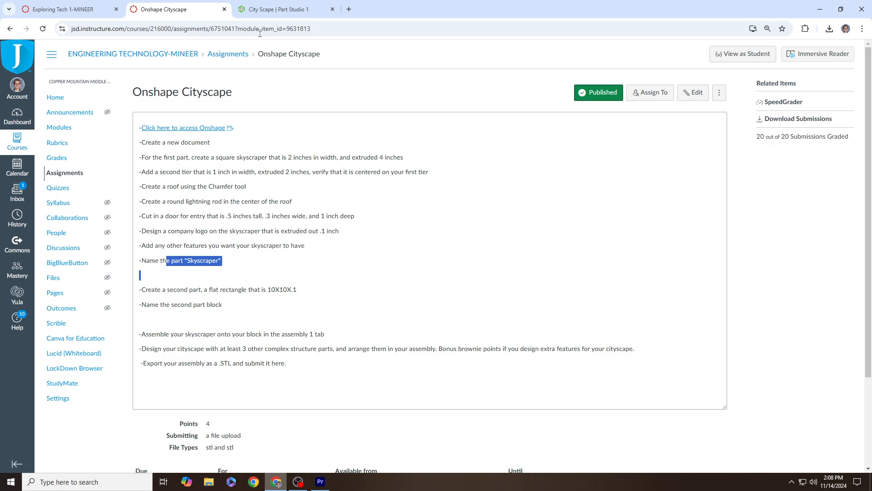
click(275, 10)
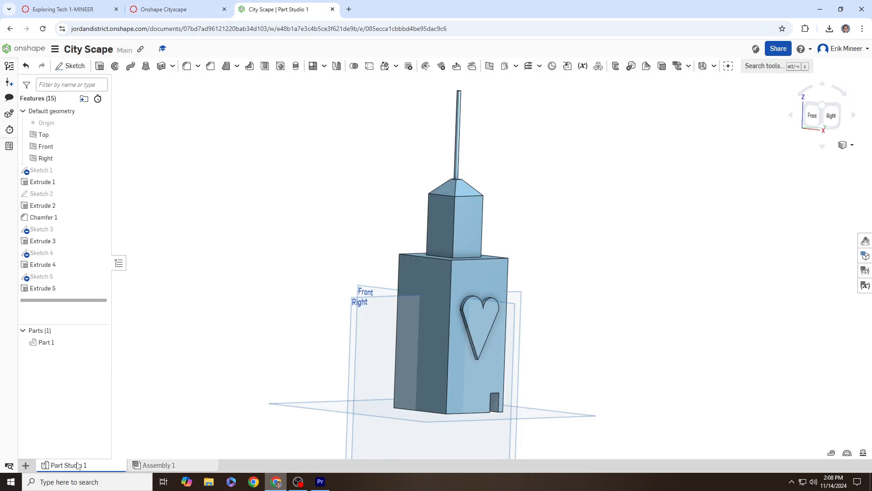
Step: Rename the Part Studio 1 tab to 'Skyscraper'
mouse_move(80, 466)
right_click(37, 344)
click(63, 374)
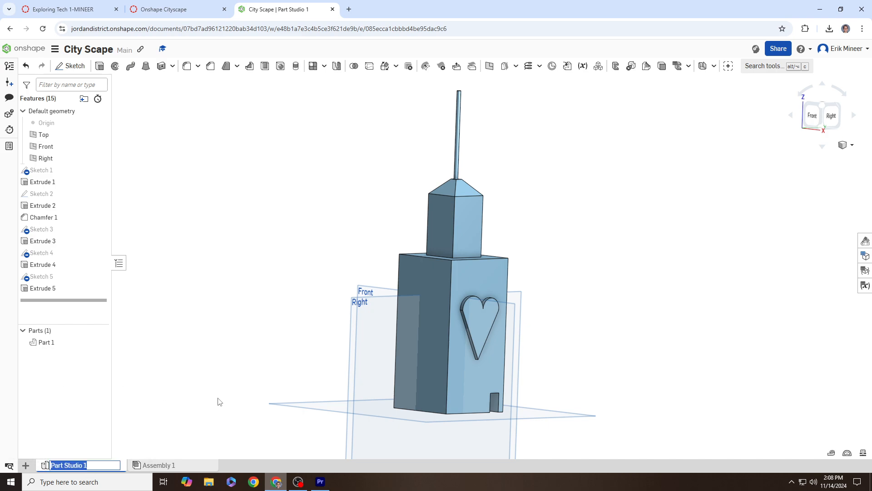
text(Skyscraper)
key(Return)
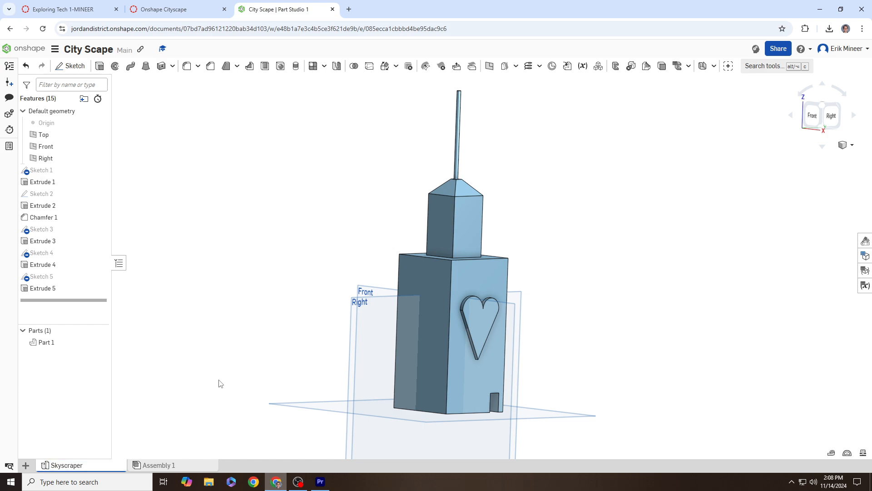
scroll(364, 318, down, 3)
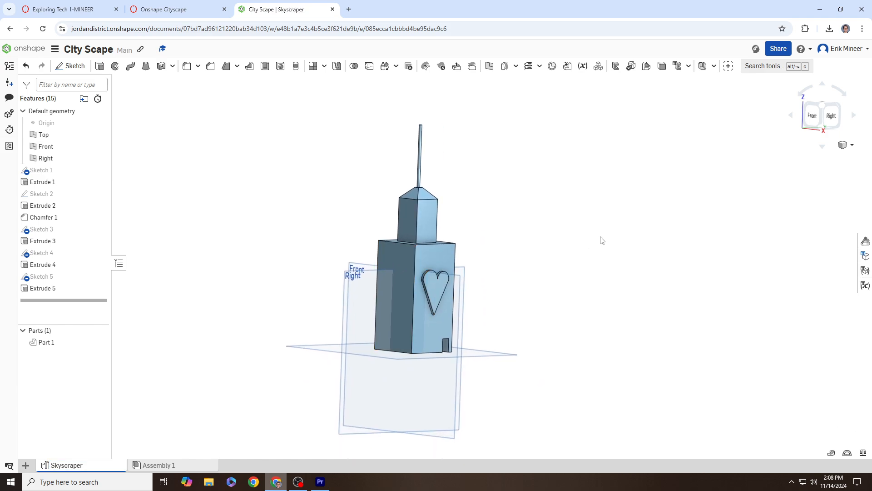
right_drag(602, 239, 582, 251)
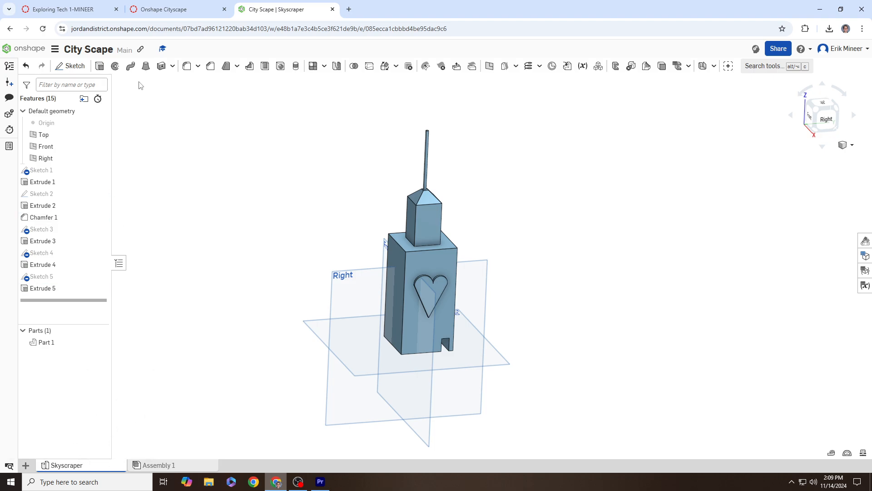
Step: Review the second-part instruction in Canvas, then add a new empty Part Studio to the document
click(164, 9)
drag(155, 290, 300, 296)
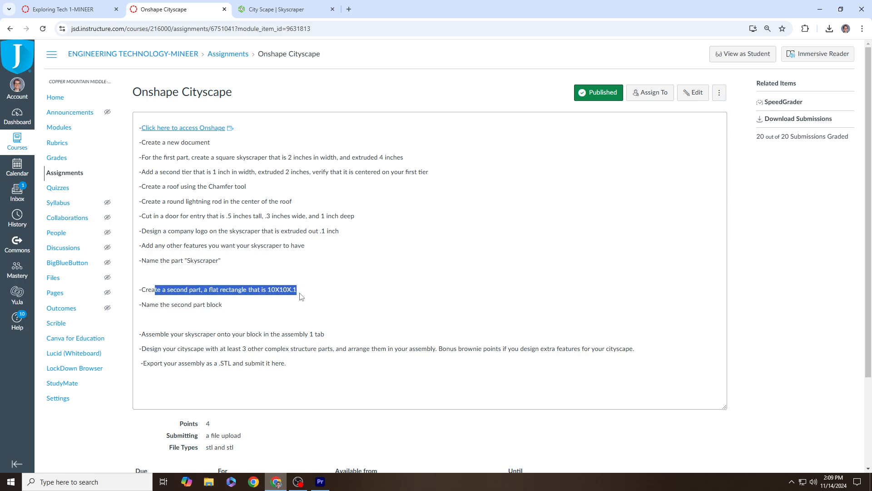
click(278, 9)
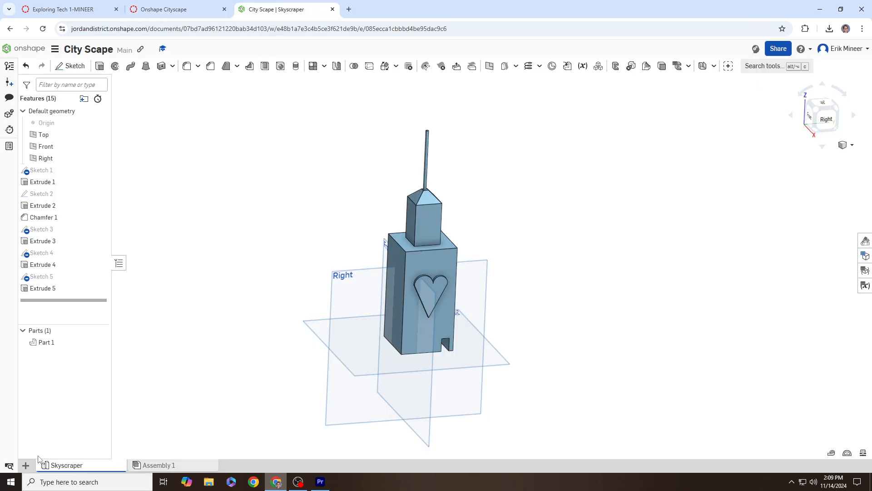
click(26, 466)
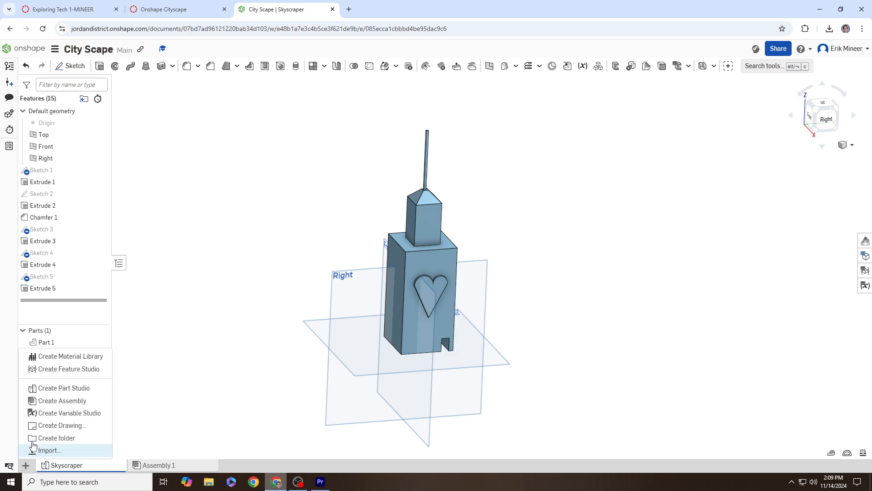
click(76, 390)
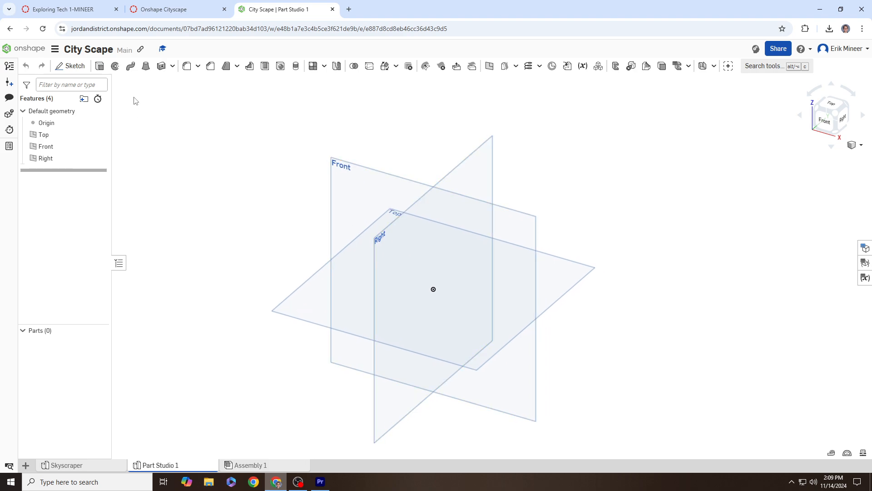
Step: Sketch a corner rectangle around the origin on the Top plane
click(70, 66)
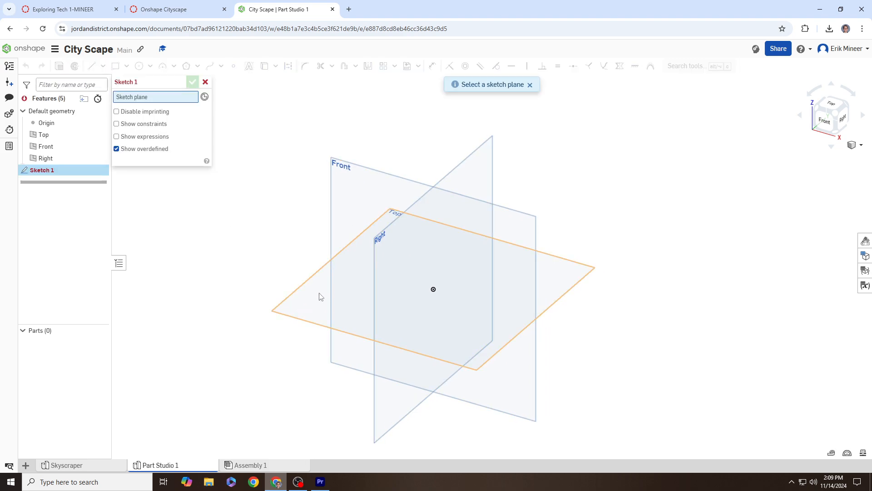
click(319, 297)
click(841, 101)
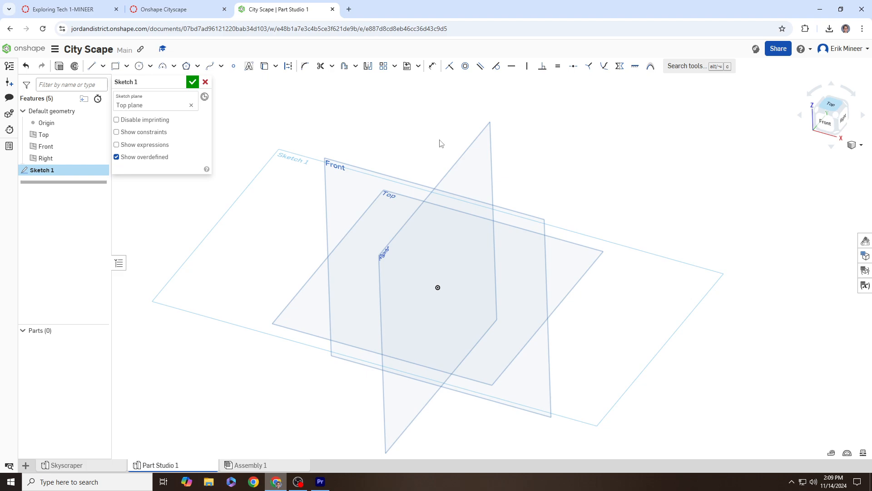
click(115, 66)
drag(418, 158, 548, 241)
drag(612, 293, 623, 343)
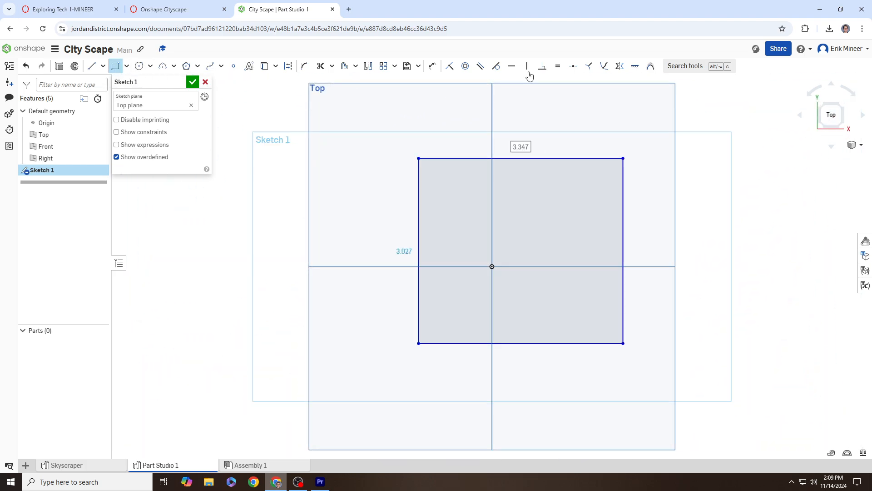
Step: Dimension the rectangle to 10 in wide and 10 in tall
click(432, 66)
click(545, 158)
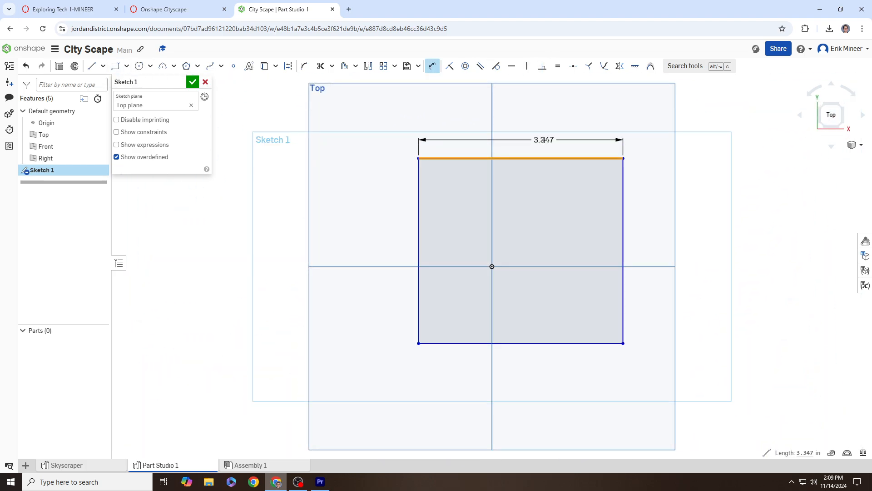
click(601, 154)
text(10)
key(Return)
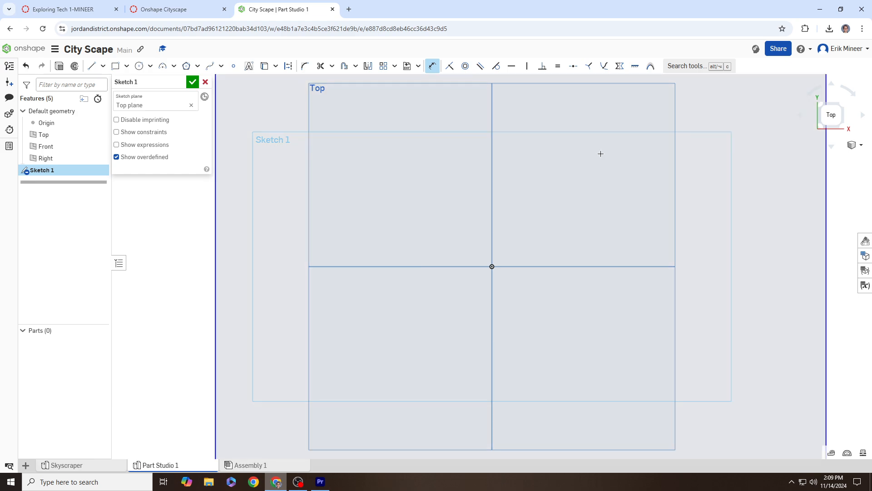
scroll(600, 154, down, 3)
middle_drag(576, 216, 453, 278)
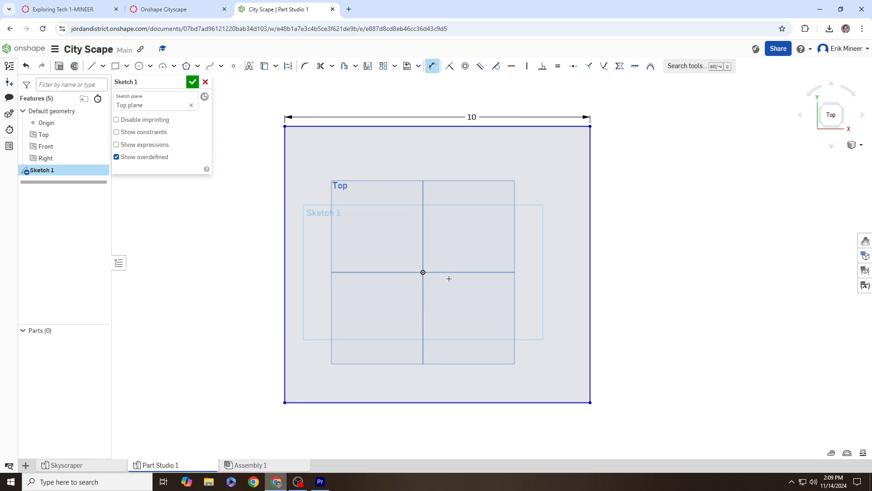
click(590, 203)
click(614, 210)
text(10)
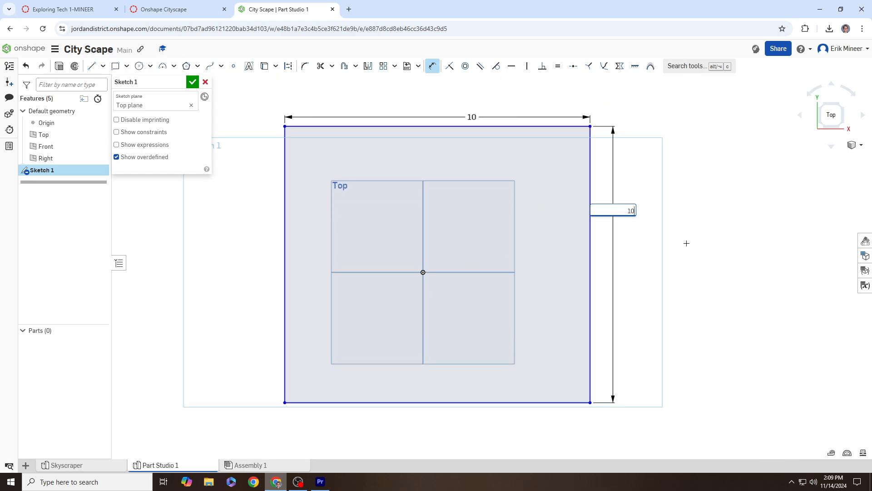
key(Return)
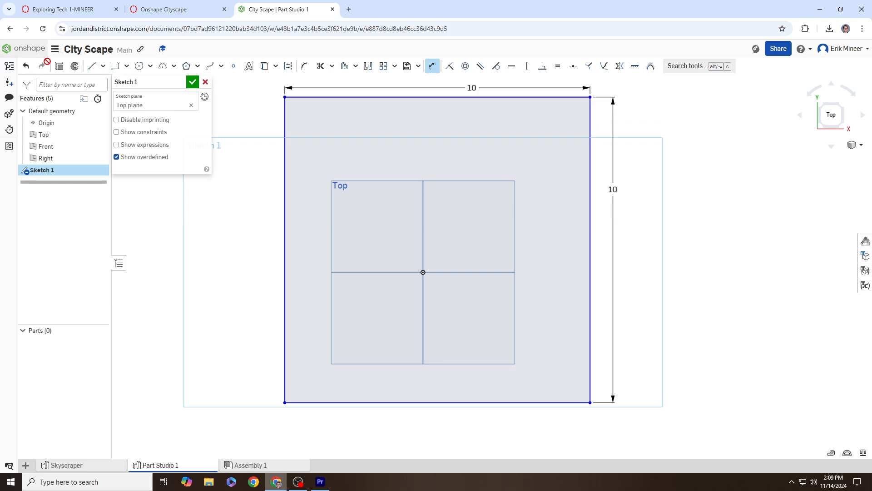
Step: Extrude the square 0.1 in into Part 1, then check the part-naming instruction in Canvas
click(59, 66)
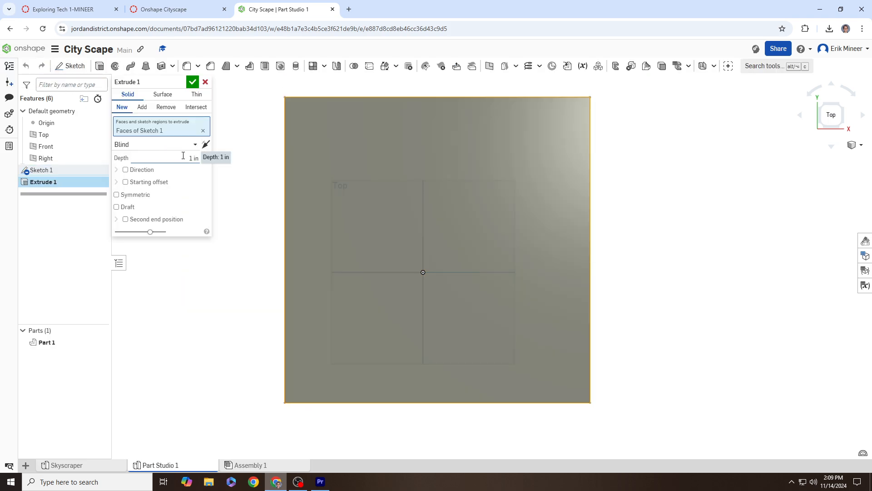
click(183, 156)
key(Return)
right_drag(289, 212, 306, 167)
click(192, 82)
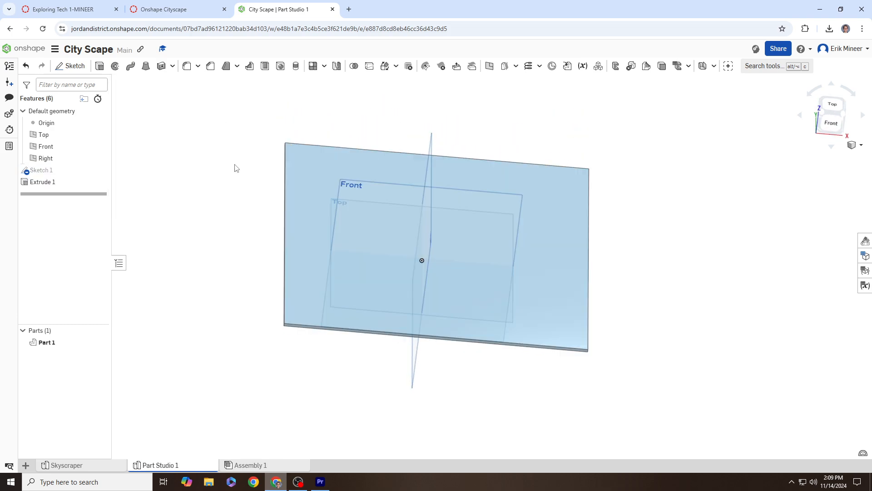
key(shift+7)
click(173, 9)
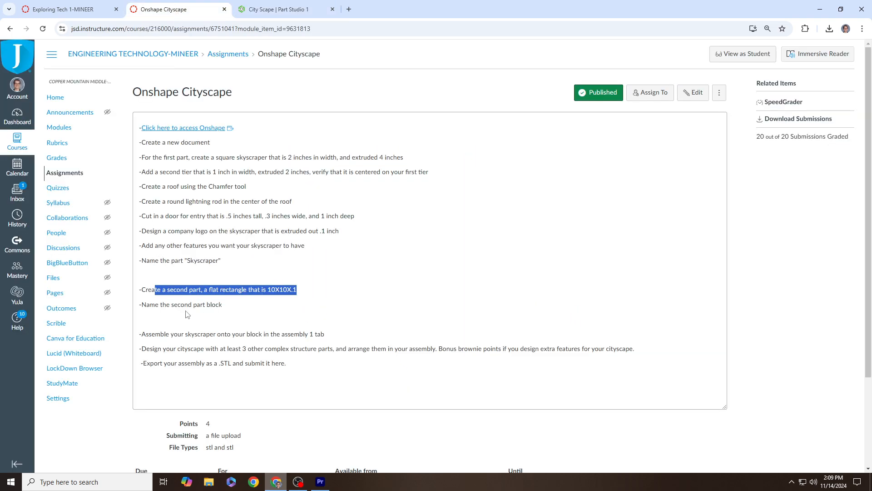
drag(167, 305, 224, 306)
Step: Rename the Part Studio 1 tab to 'Block'
click(278, 9)
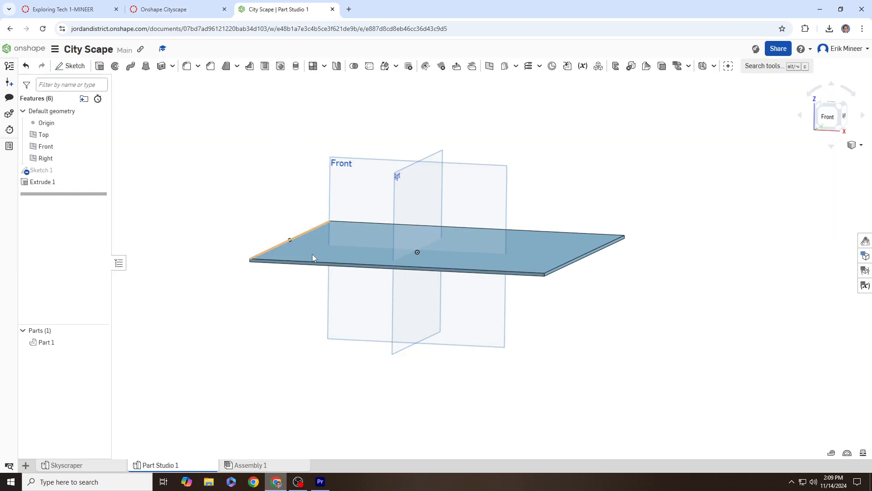
right_click(182, 466)
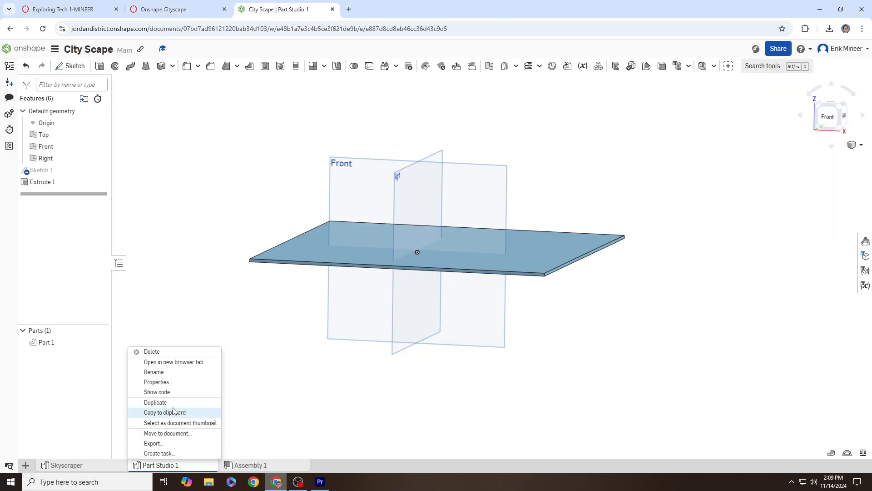
click(154, 372)
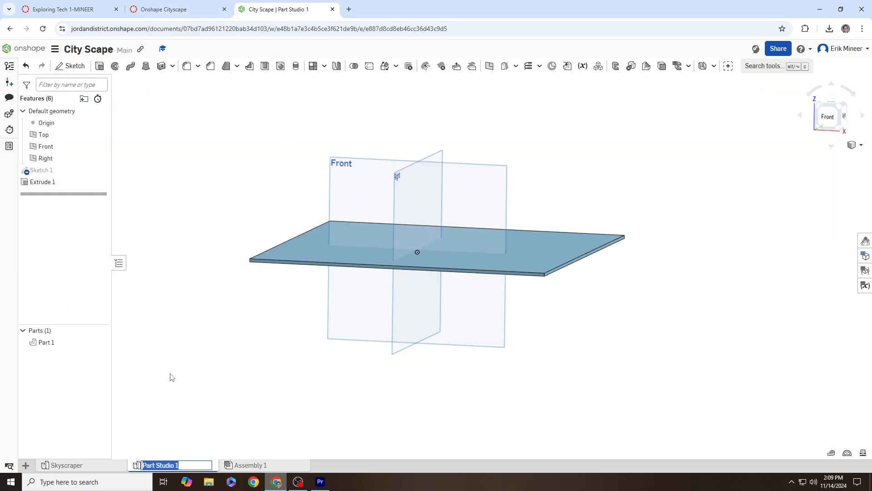
text(Block)
key(Return)
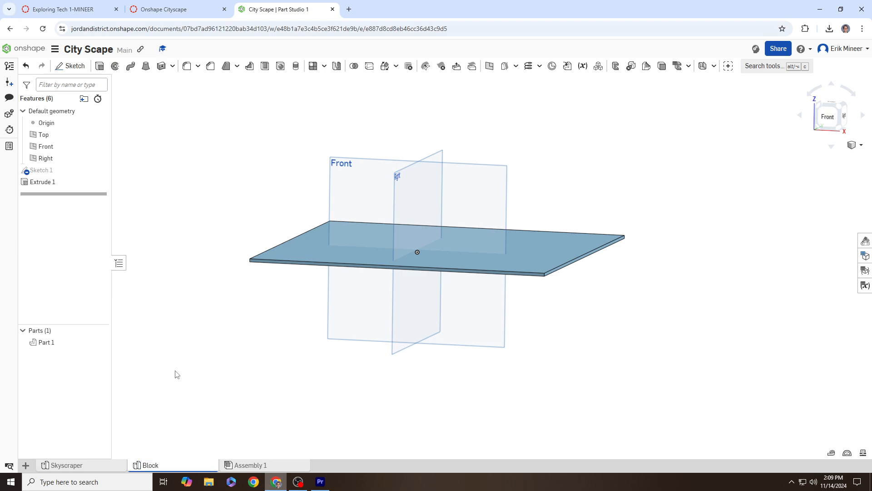
right_drag(266, 319, 274, 340)
Step: Glance at the Skyscraper studio, return to Block, then open Assembly 1
click(83, 467)
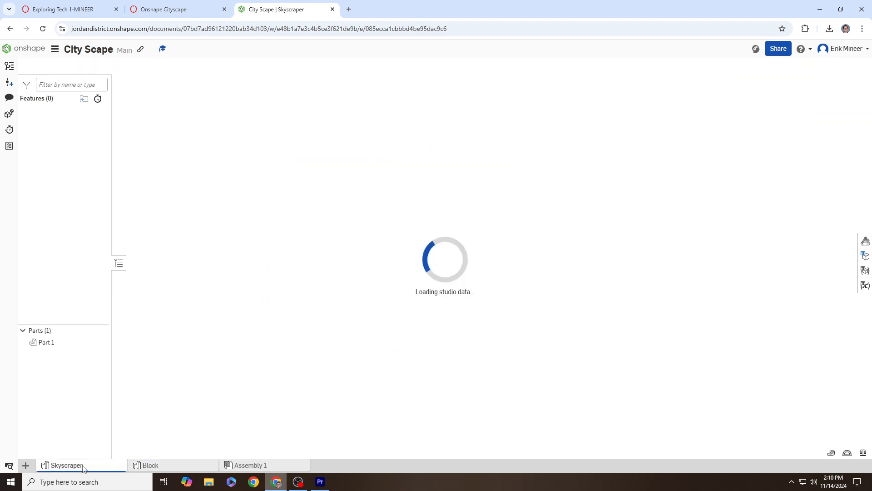
click(169, 465)
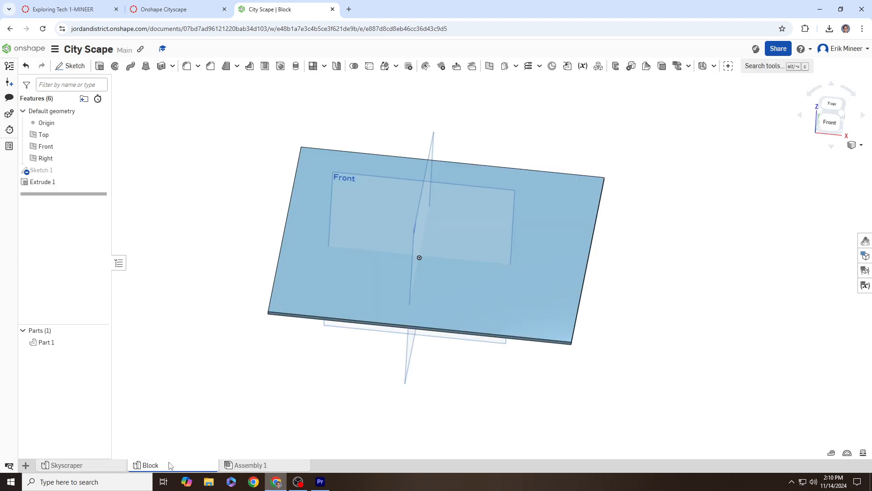
click(266, 468)
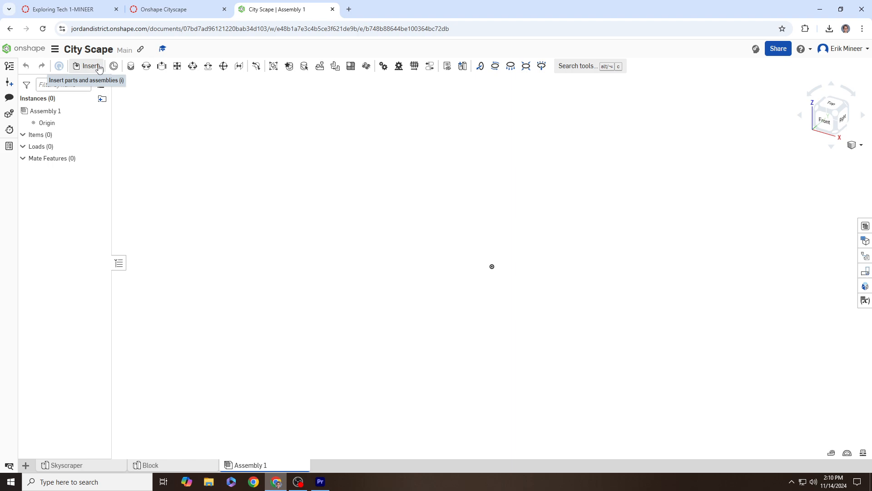
Step: Insert the Block plate and the Skyscraper part, setting the tower down left of the plate
click(91, 67)
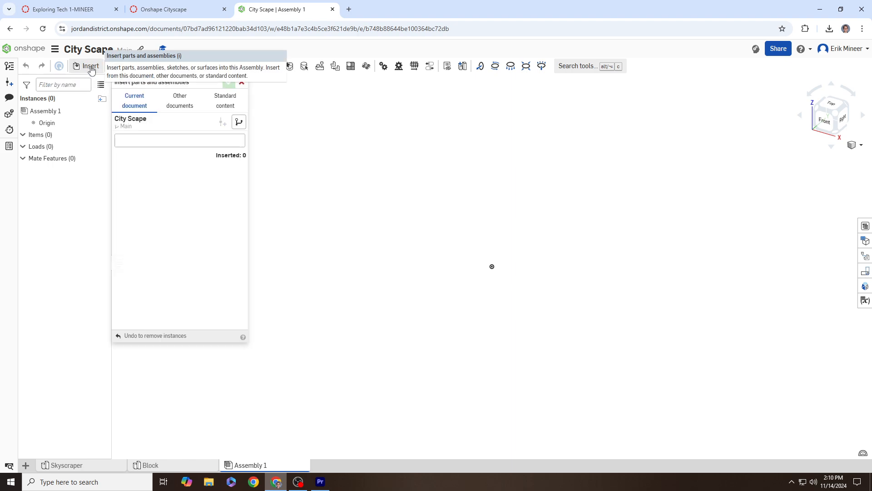
click(169, 200)
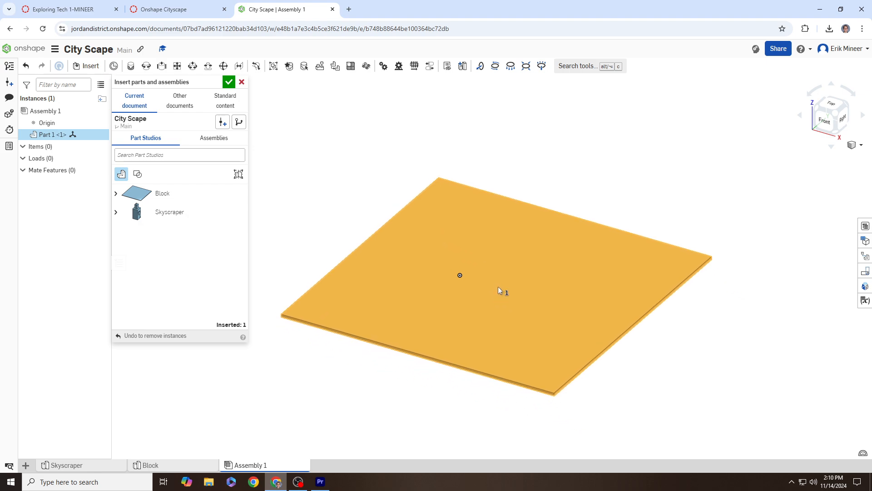
click(498, 287)
scroll(383, 250, down, 3)
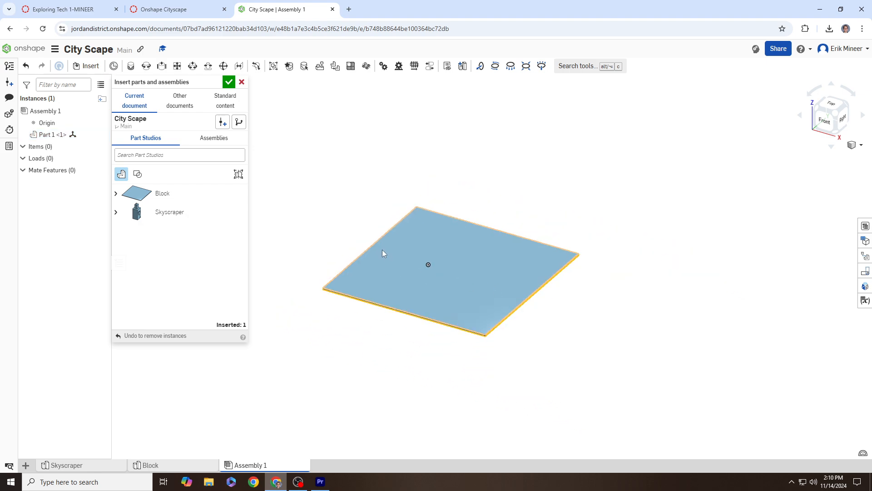
click(167, 214)
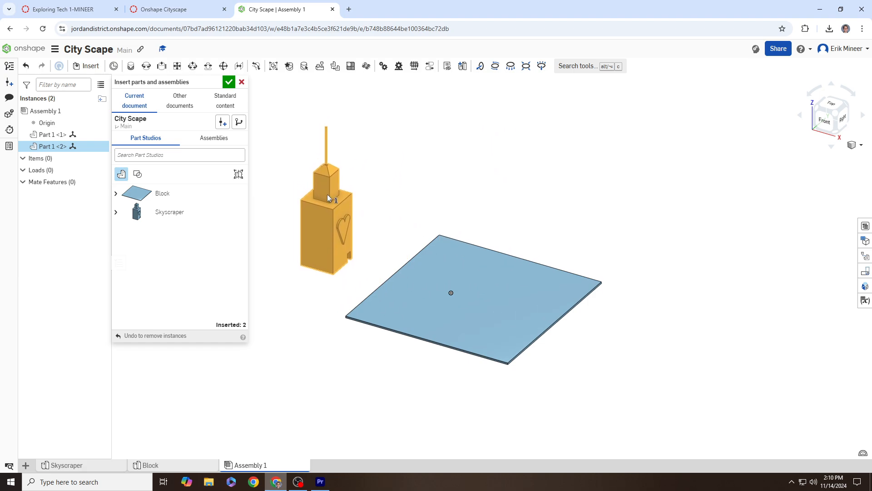
click(327, 194)
middle_drag(390, 189, 471, 208)
right_drag(470, 206, 500, 218)
click(230, 82)
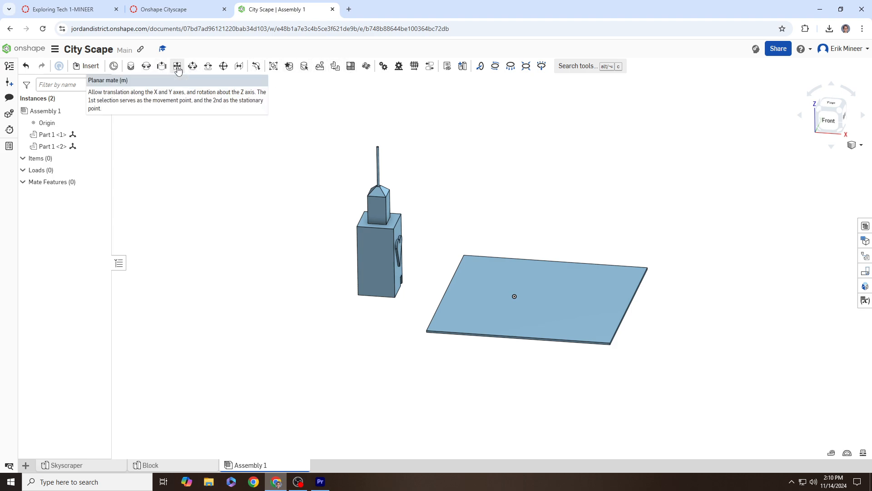
Step: Add a Planar mate between the tower's bottom face and the plate's top face
right_drag(422, 240, 531, 289)
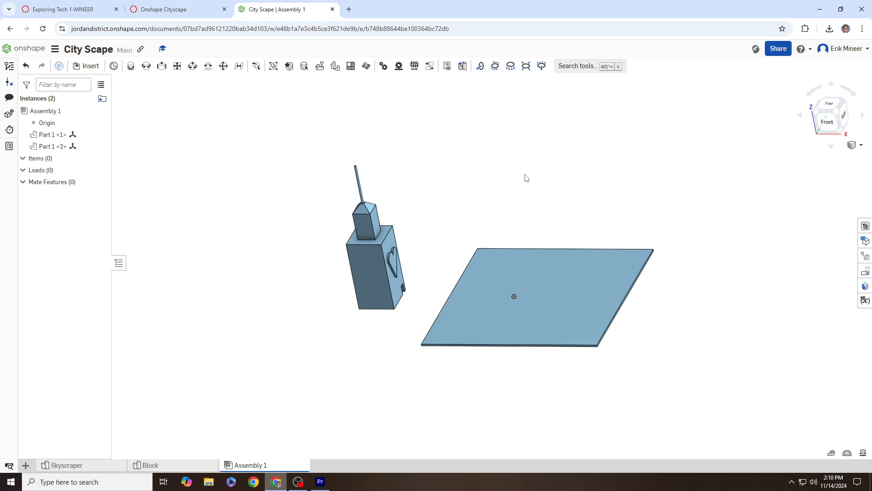
click(178, 66)
right_drag(304, 193, 315, 120)
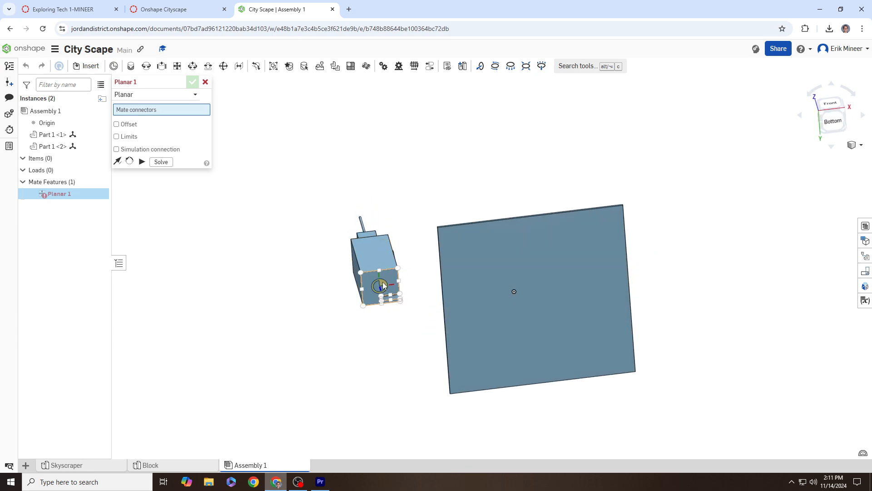
click(383, 285)
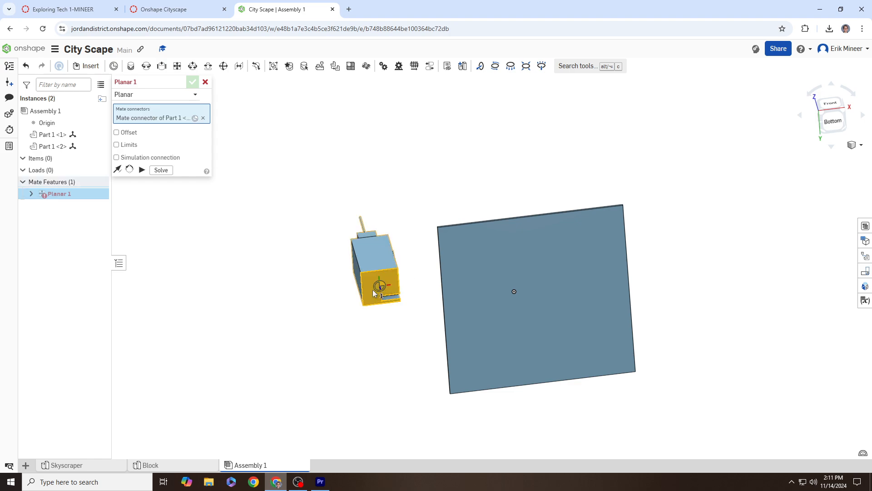
right_drag(555, 194, 534, 293)
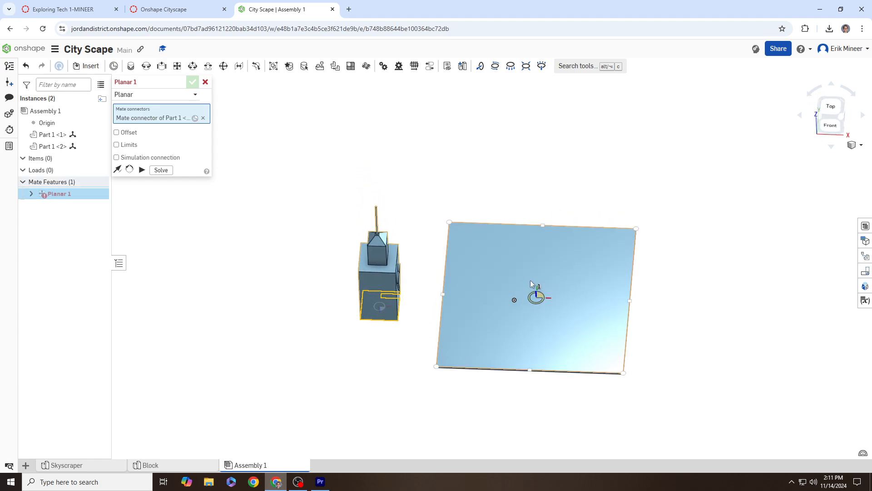
click(543, 297)
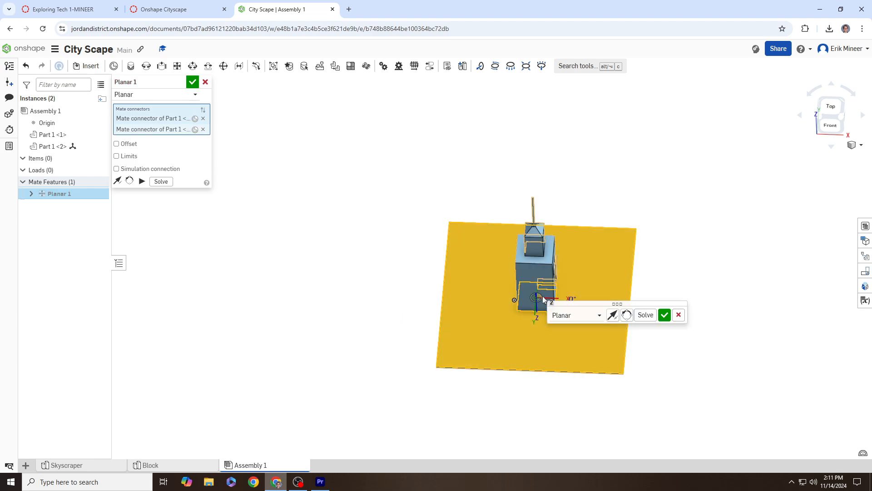
click(666, 316)
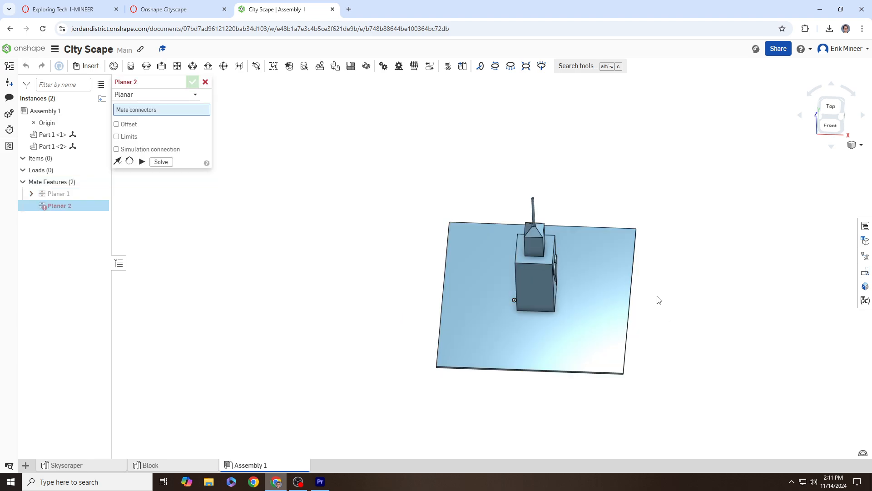
click(205, 82)
Step: Slide the skyscraper across the plate toward its rear edge
right_drag(523, 282, 540, 284)
click(543, 286)
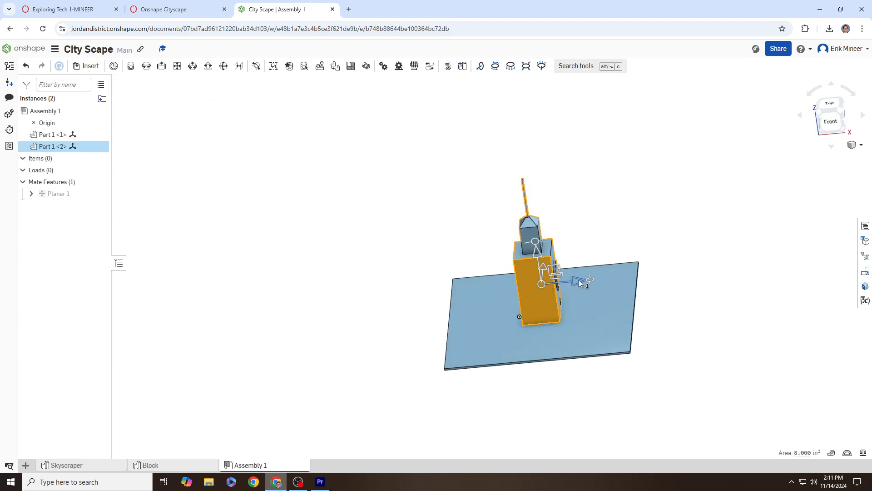
mouse_move(578, 281)
mouse_down()
mouse_move(476, 284)
mouse_move(582, 285)
mouse_up()
drag(541, 261, 524, 268)
drag(510, 268, 433, 271)
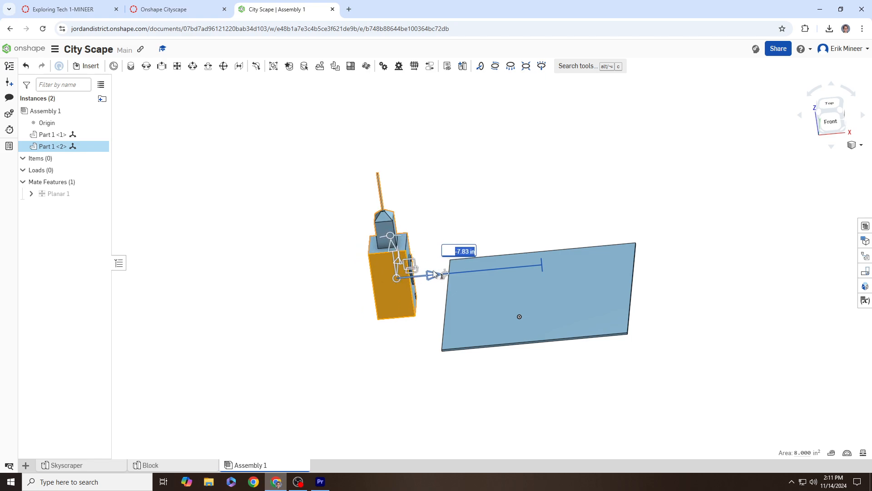
drag(393, 248, 552, 284)
mouse_move(521, 251)
mouse_down()
mouse_move(530, 218)
mouse_move(569, 235)
mouse_move(545, 263)
mouse_move(512, 264)
mouse_up()
Step: Rotate the skyscraper 90 degrees to stand upright and fine-tune its position
right_drag(623, 265, 603, 264)
middle_drag(604, 263, 597, 275)
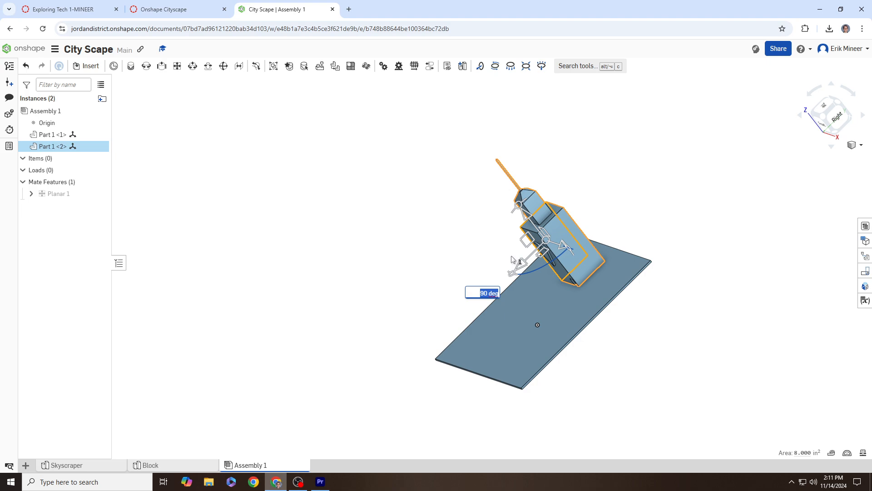
drag(517, 265, 533, 249)
click(820, 121)
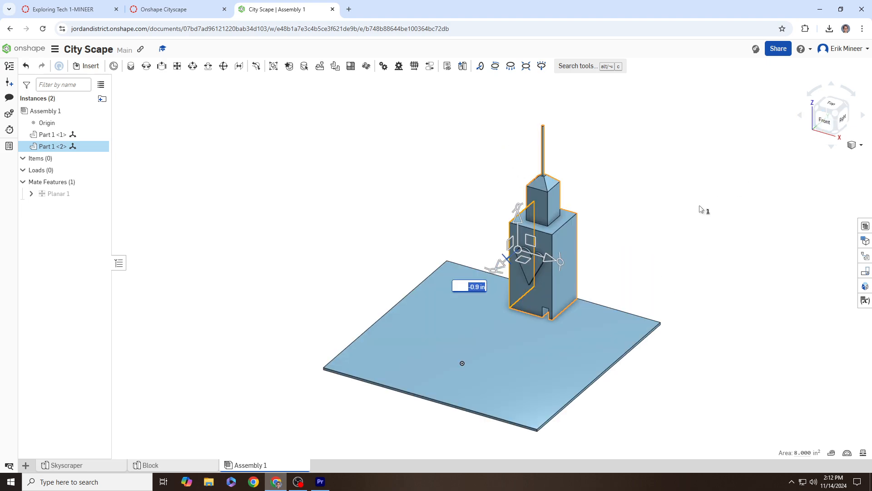
click(282, 176)
right_drag(297, 200, 424, 247)
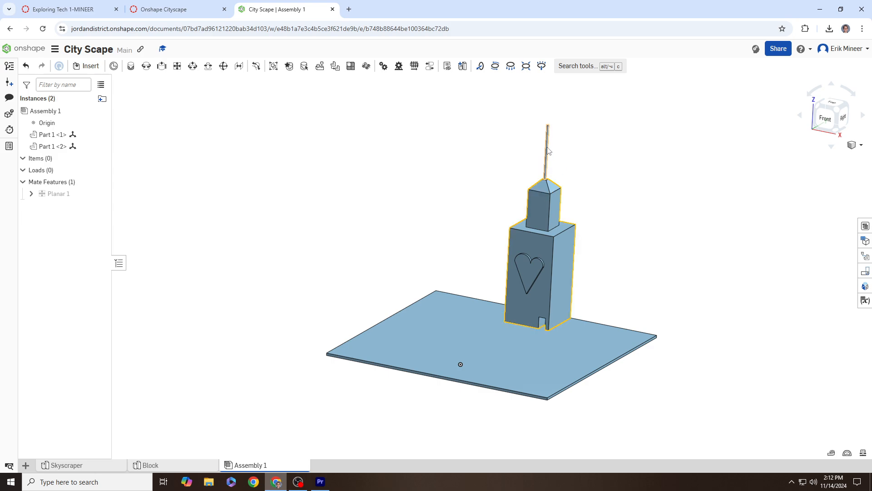
click(91, 465)
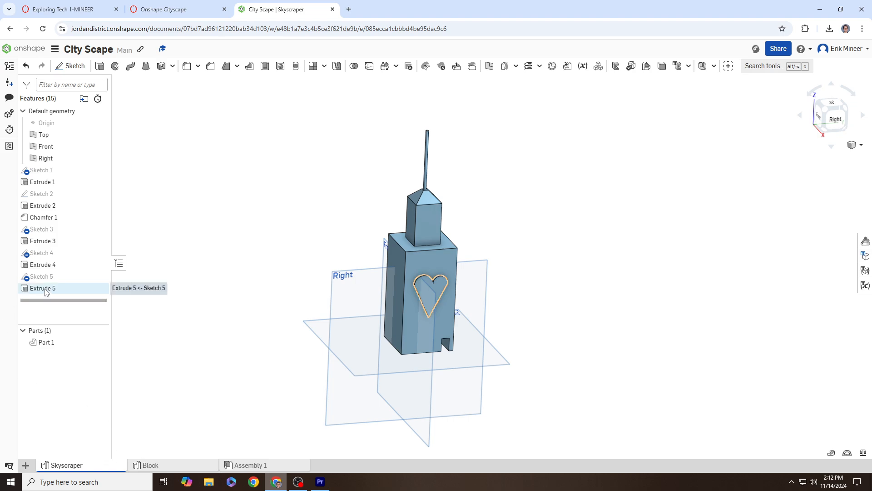
double_click(56, 245)
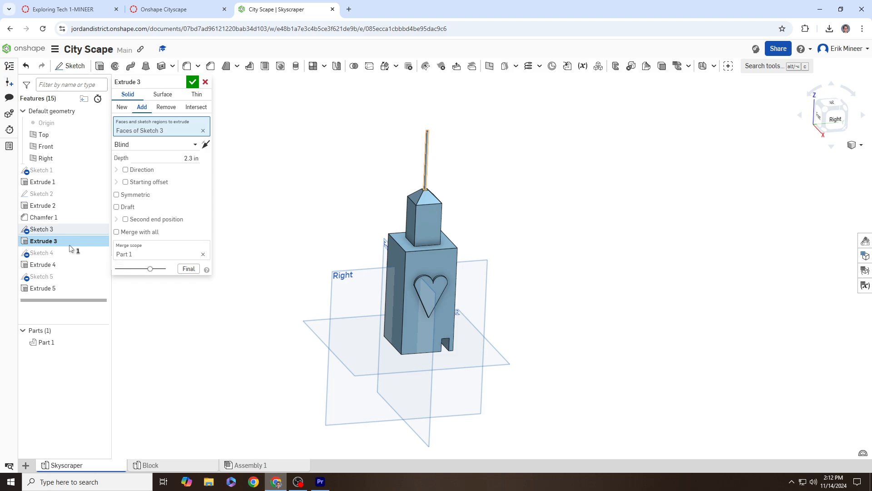
click(188, 158)
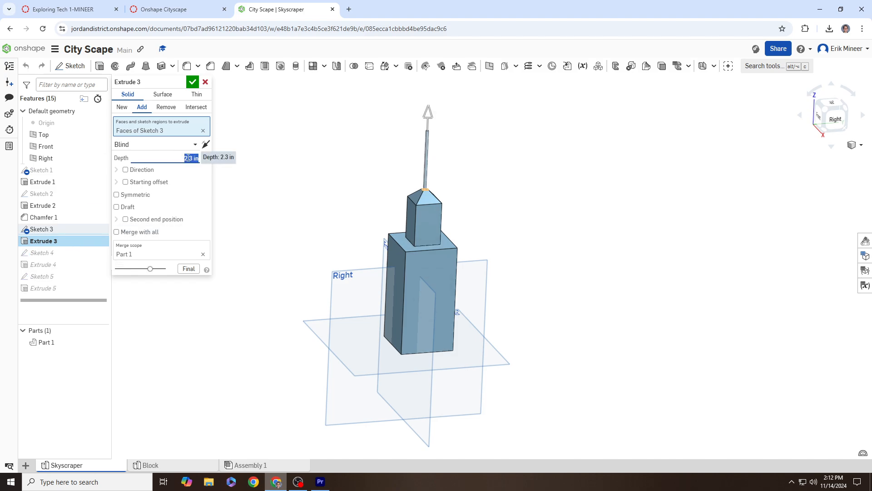
text(1)
click(193, 82)
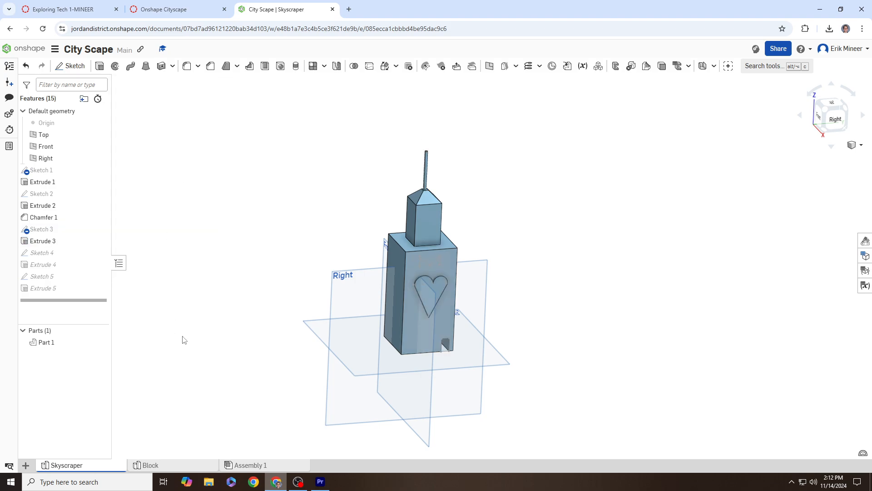
click(272, 466)
scroll(593, 190, up, 3)
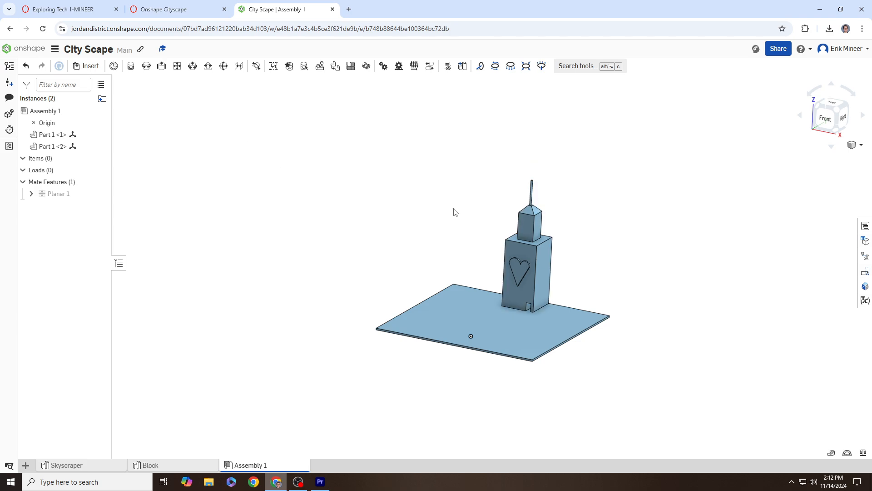
Step: Reread the assemble-your-skyscraper instruction in Canvas, then return to the City Scape assembly
middle_drag(453, 210, 431, 210)
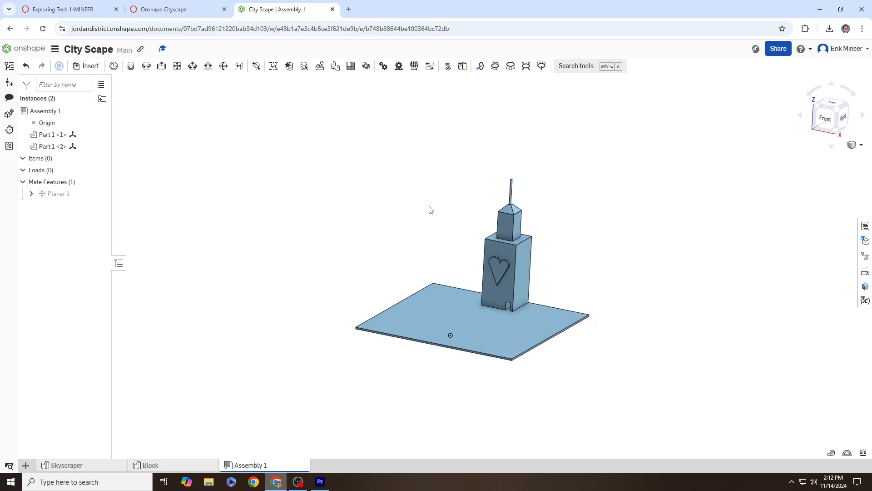
click(150, 9)
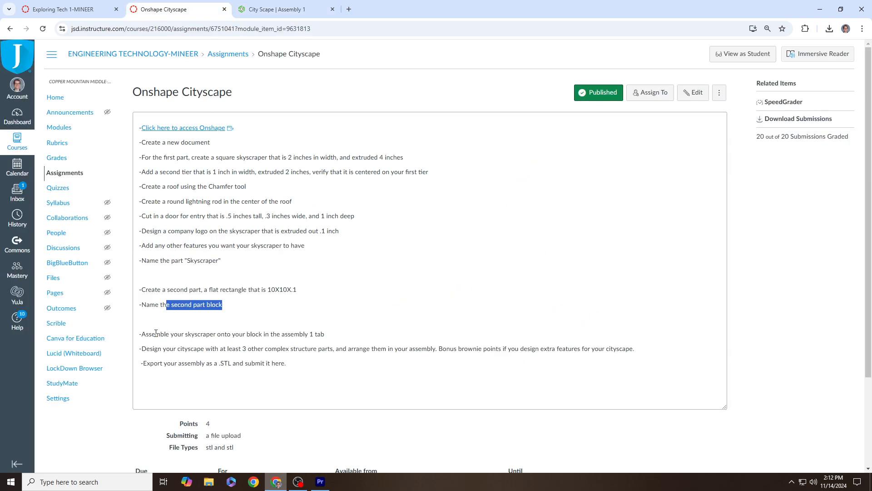
drag(155, 334, 440, 353)
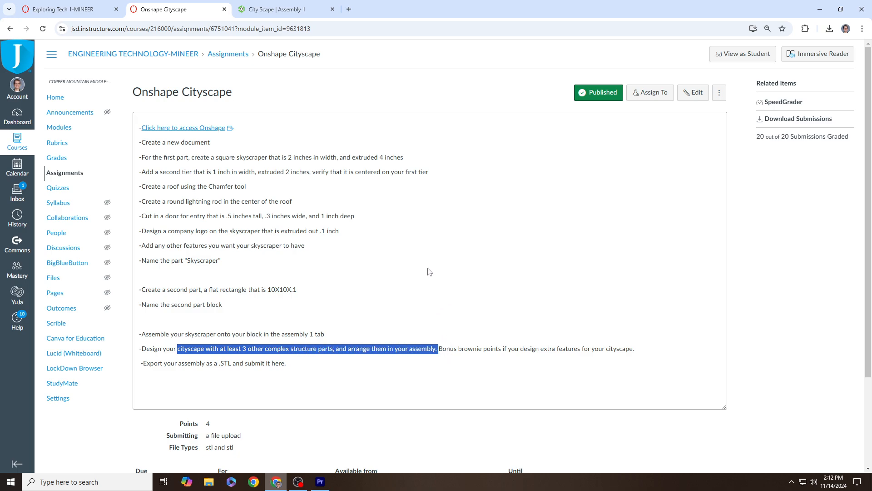
click(278, 10)
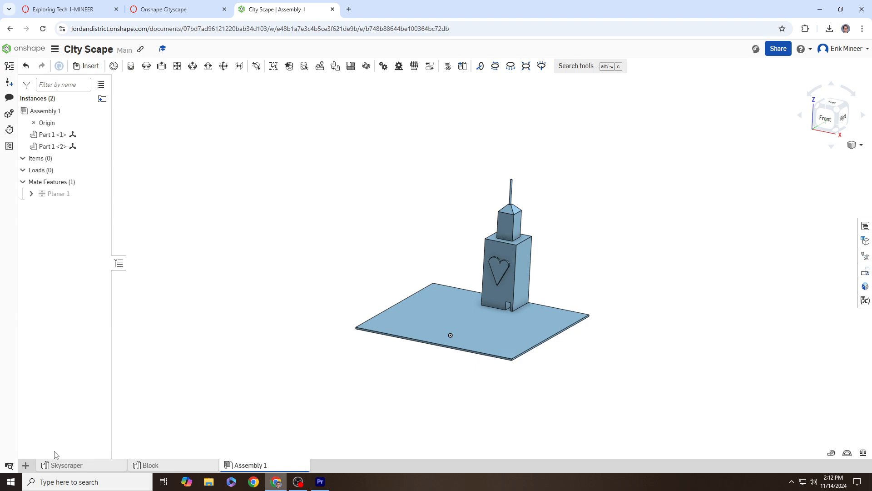
Step: Add a new Part Studio, then return to Assembly 1 and orbit the mated skyscraper and plate
click(27, 468)
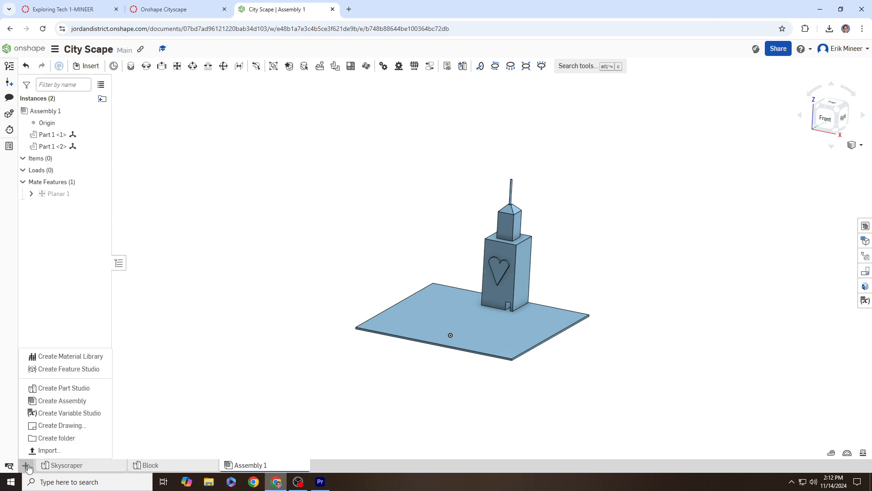
click(59, 388)
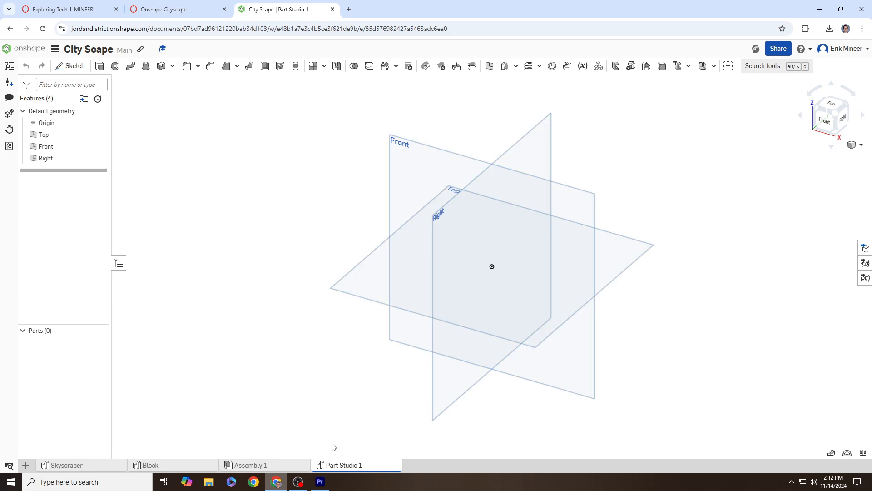
click(273, 465)
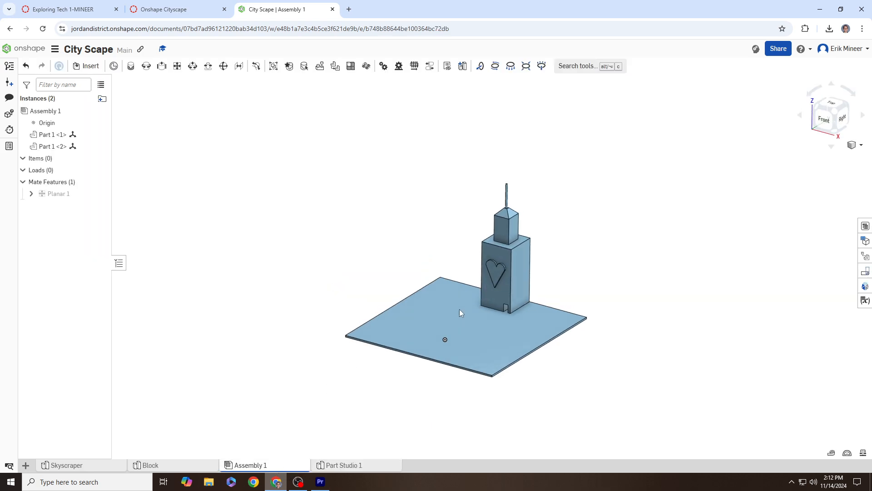
right_drag(459, 309, 455, 328)
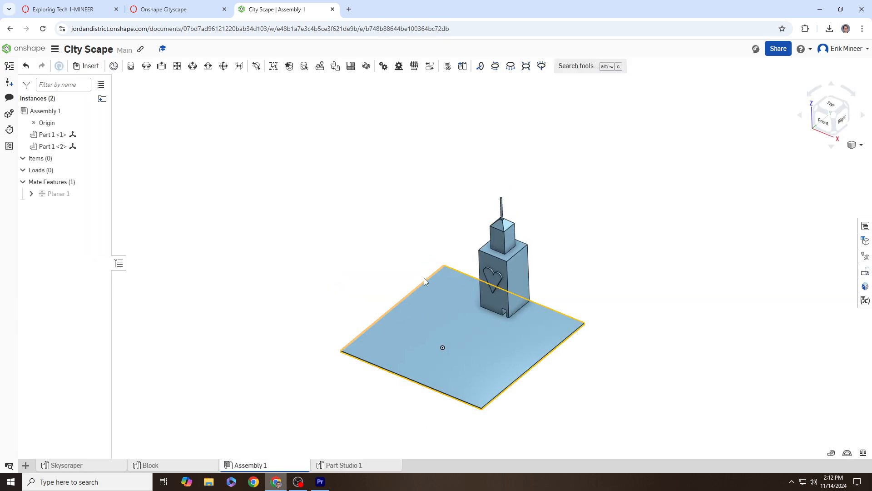
right_drag(623, 314, 626, 309)
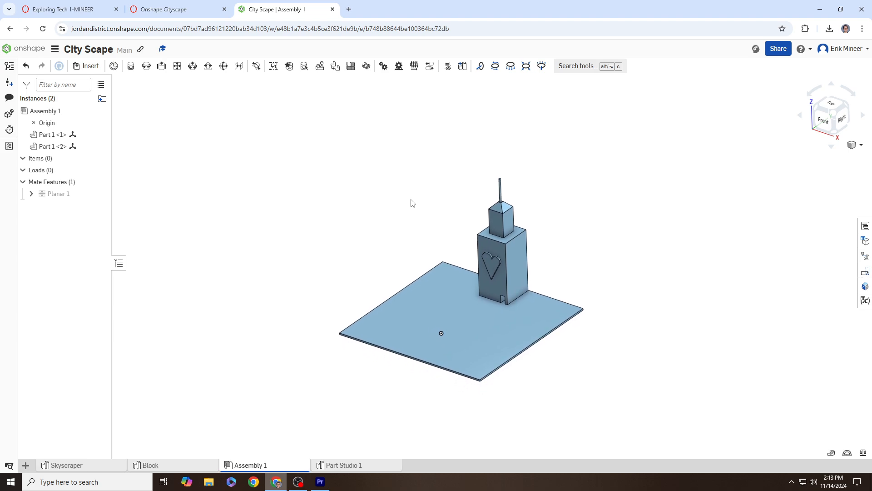
scroll(412, 203, up, 2)
right_drag(421, 240, 434, 226)
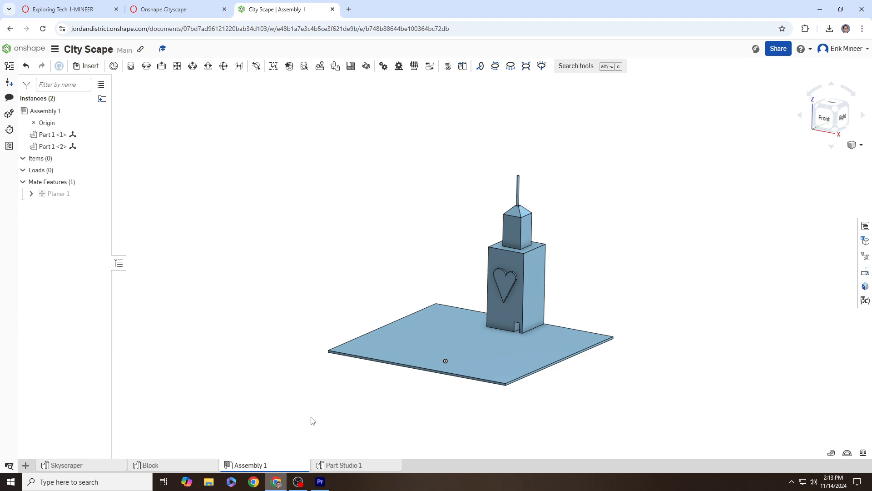
Step: Open the Assembly 1 export settings and set format to STL, units to Millimeter
right_click(268, 468)
click(246, 443)
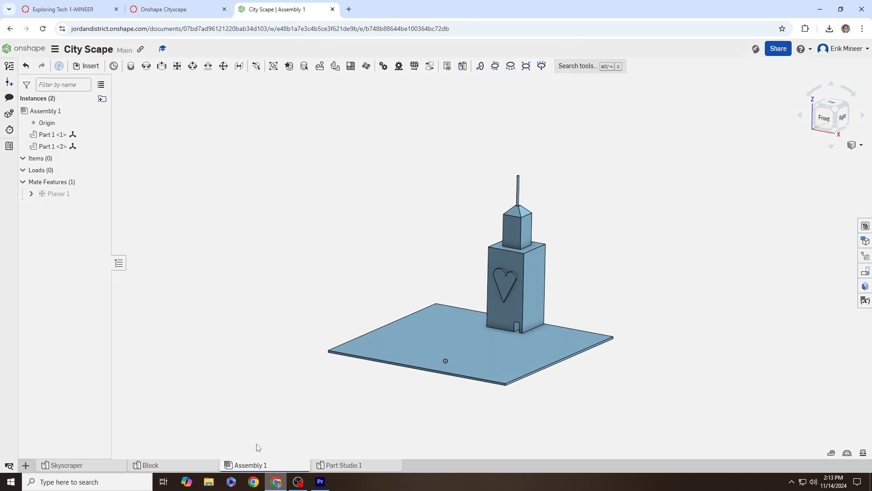
click(343, 130)
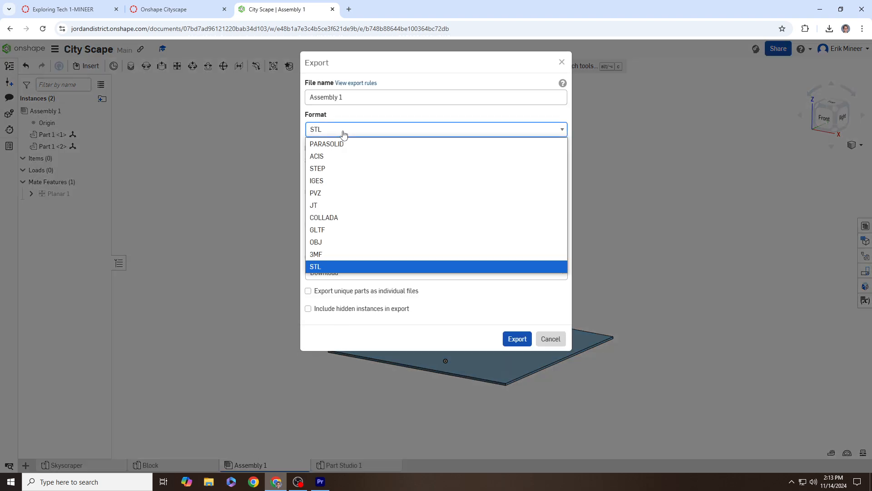
click(340, 141)
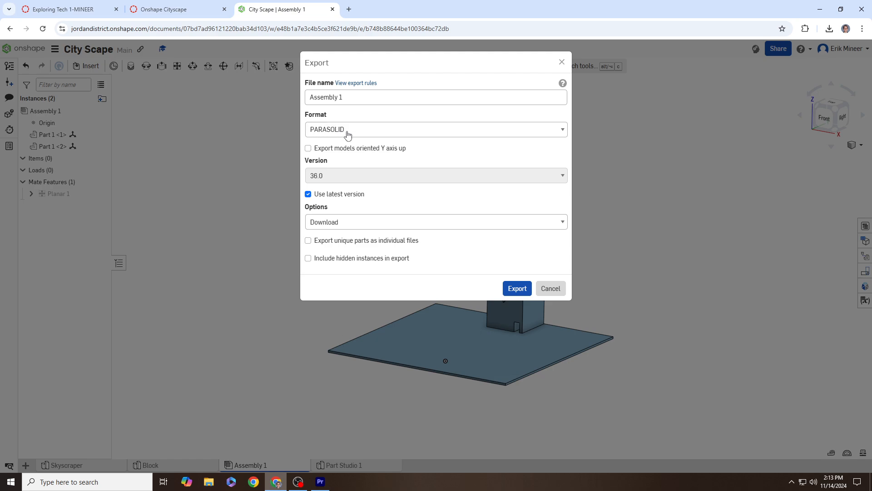
click(347, 132)
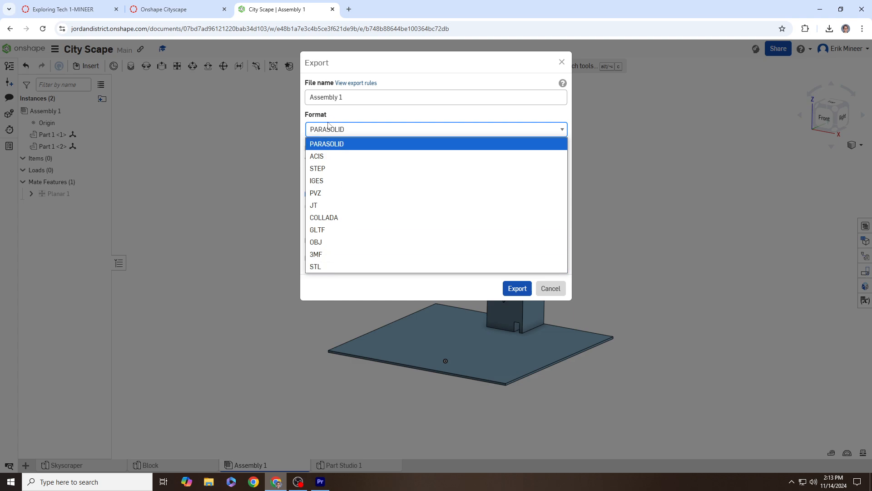
click(317, 267)
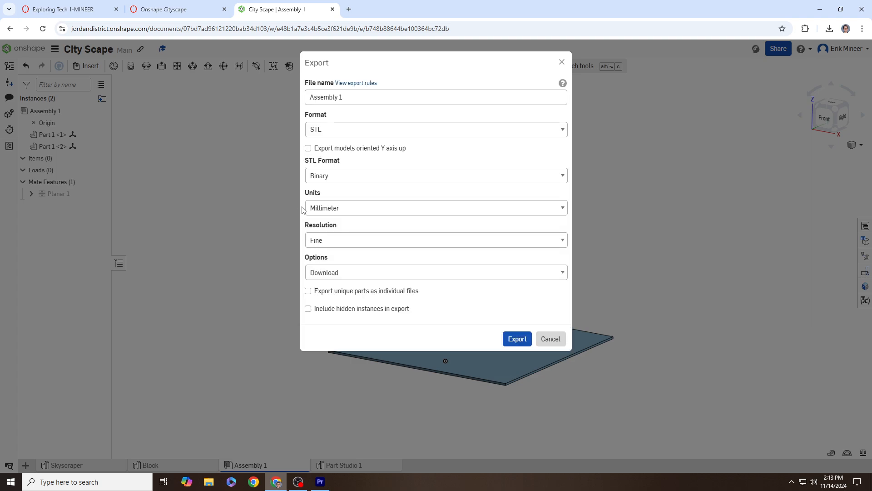
click(332, 208)
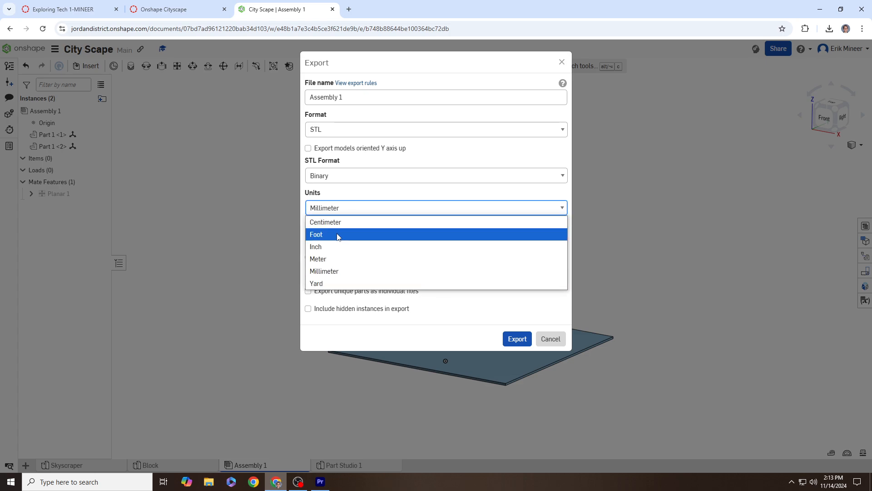
click(336, 263)
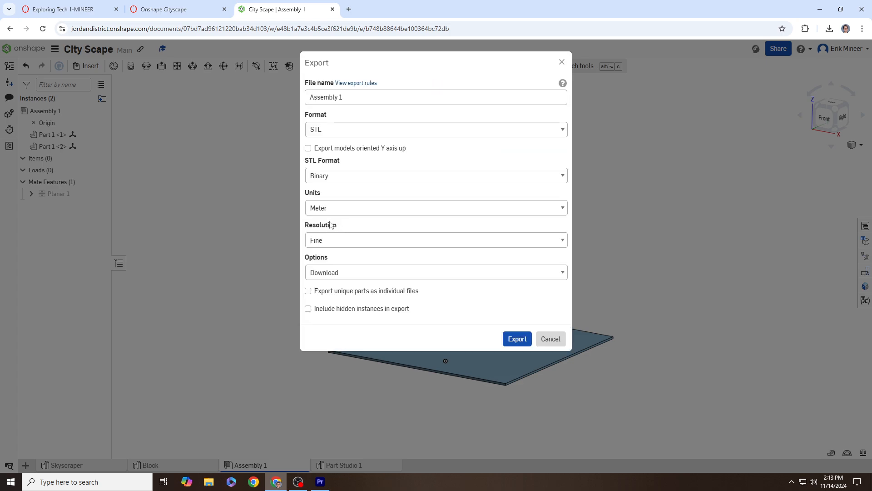
click(328, 210)
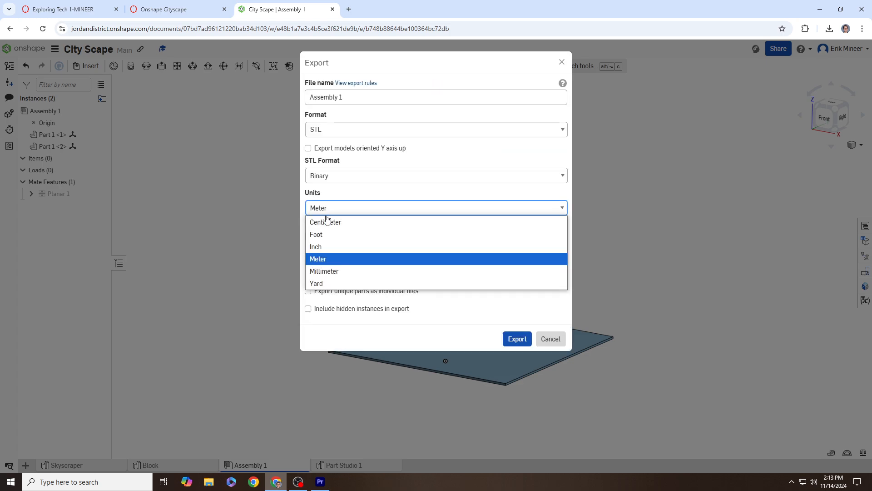
click(329, 272)
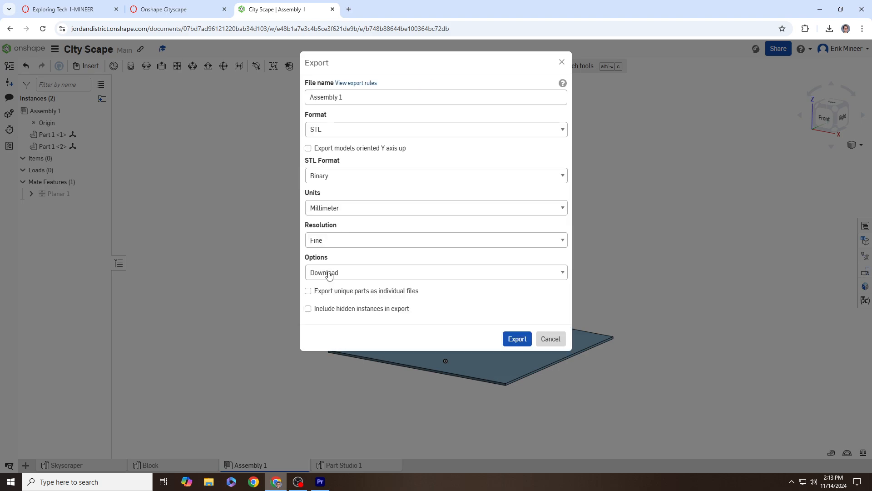
click(338, 207)
click(337, 246)
click(328, 208)
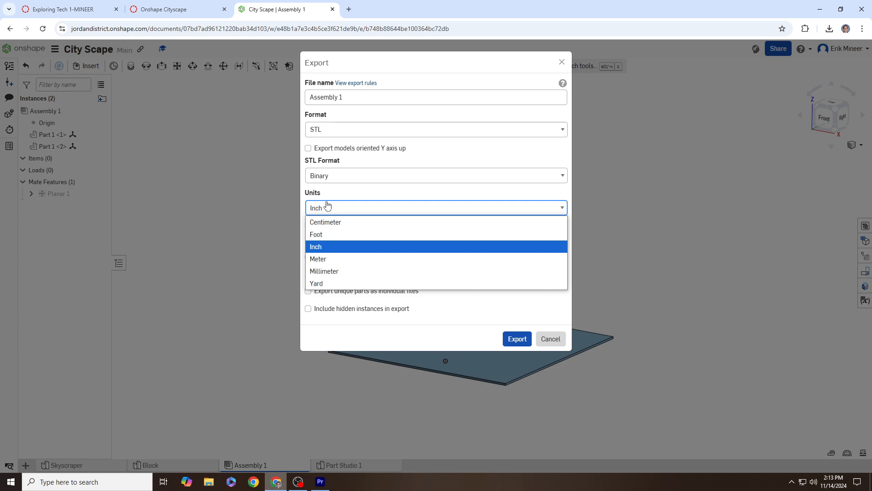
click(335, 272)
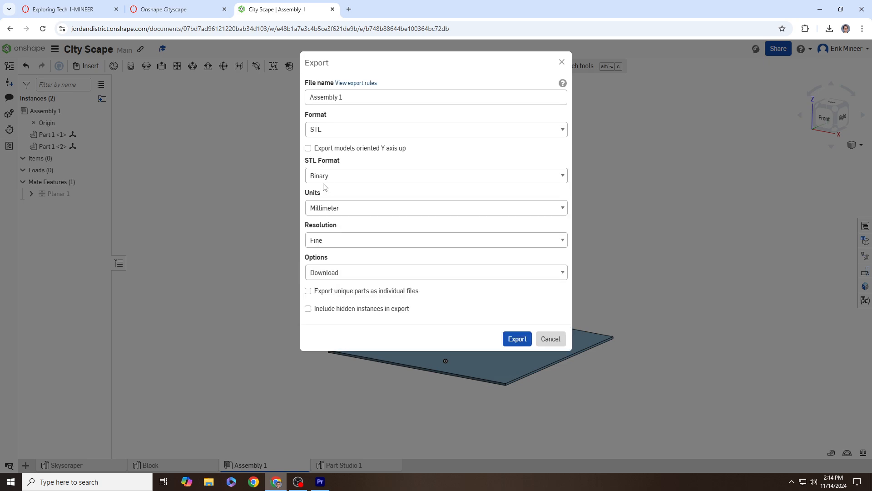
Step: Export Assembly 1 as an STL file and return to the Canvas assignment page
drag(350, 96, 293, 101)
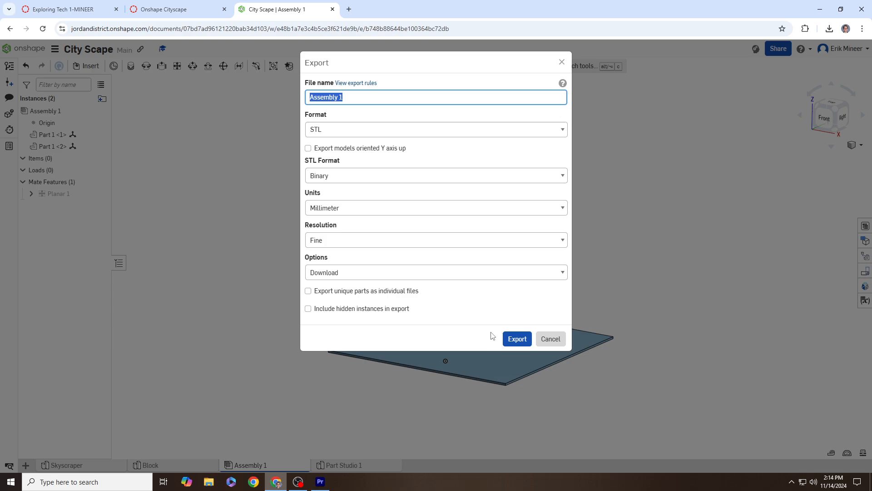
click(523, 344)
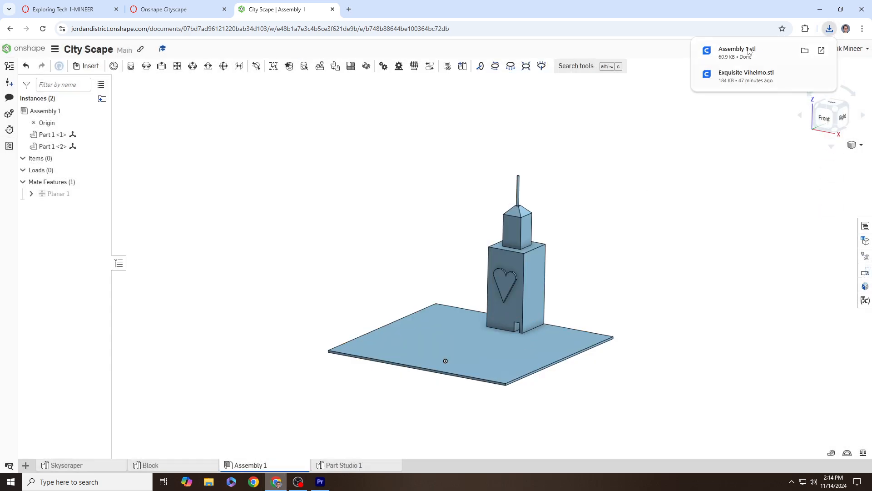
click(197, 4)
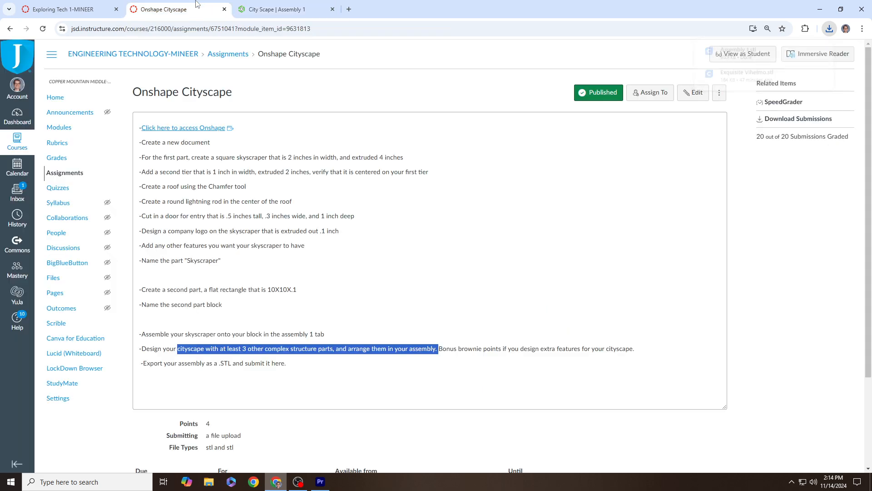